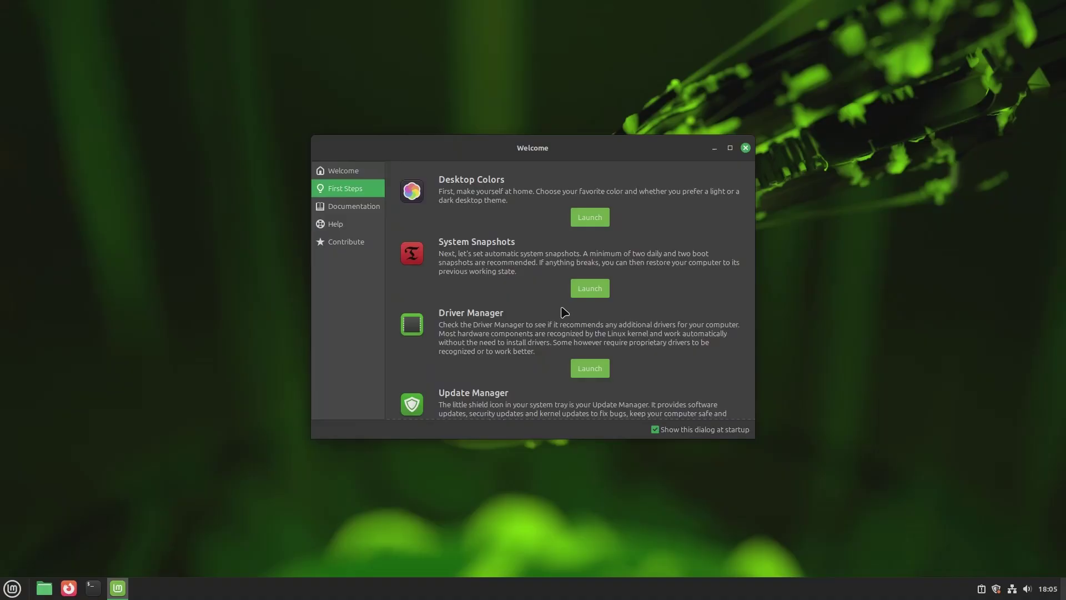
Browse the Welcome Screen's Documentation, Help and Contribute pages, then close the window.
{"action": "left_click", "coordinate": [341, 210]}
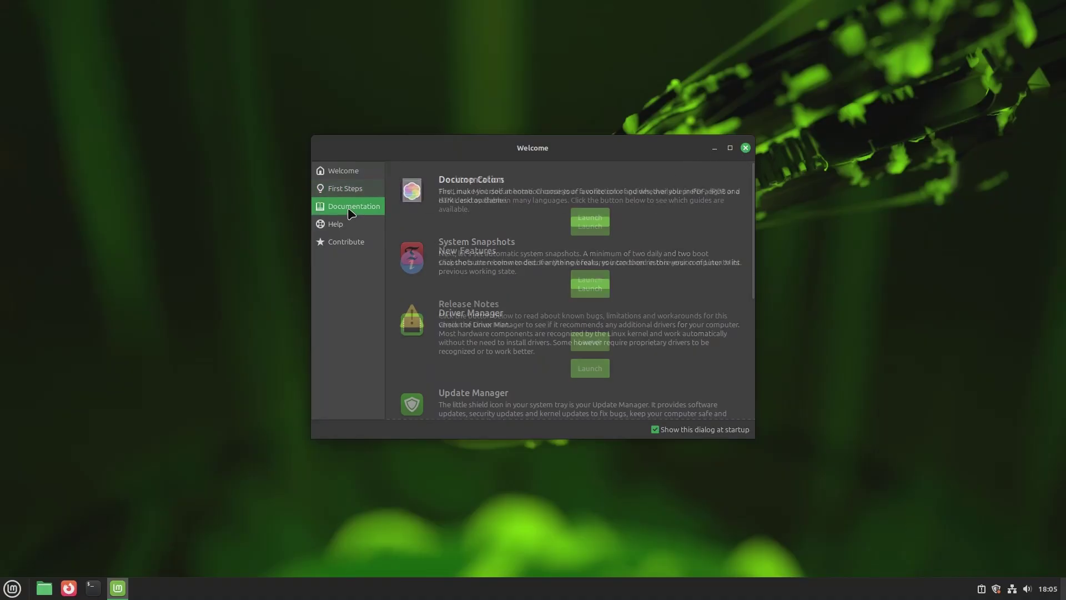
{"action": "left_click", "coordinate": [352, 226]}
{"action": "left_click", "coordinate": [351, 242]}
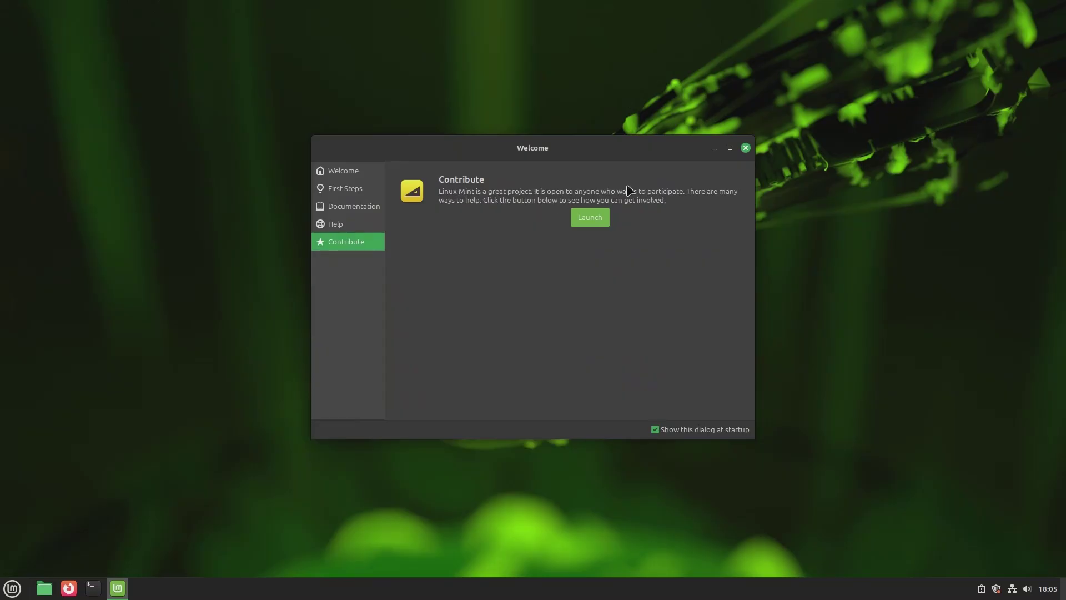
{"action": "left_click", "coordinate": [745, 148]}
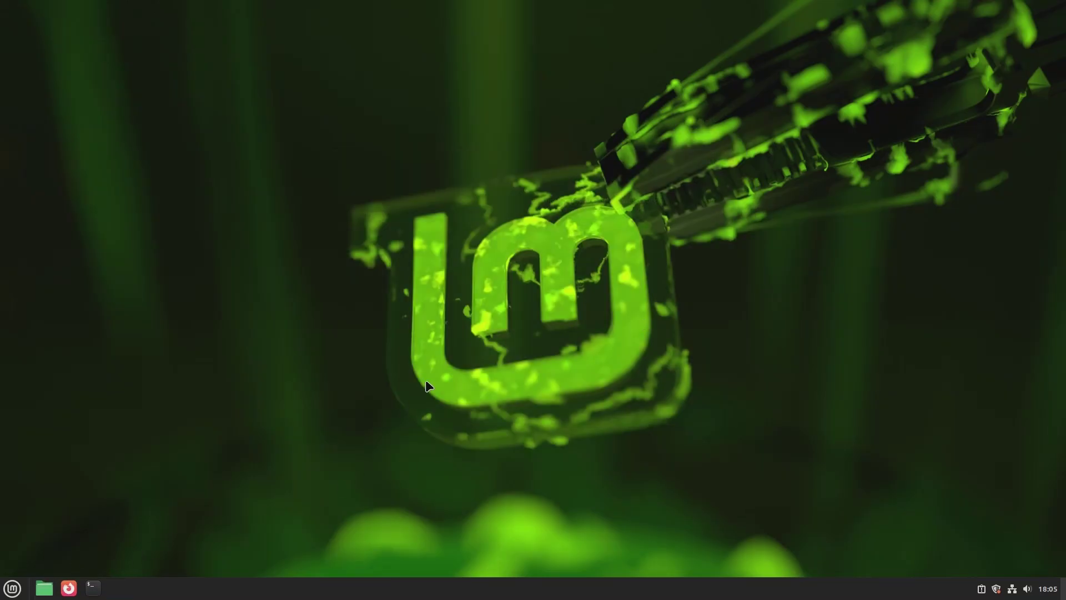
Open the home folder in Nemo, moved to the top-left and made taller.
{"action": "key", "text": "super+e"}
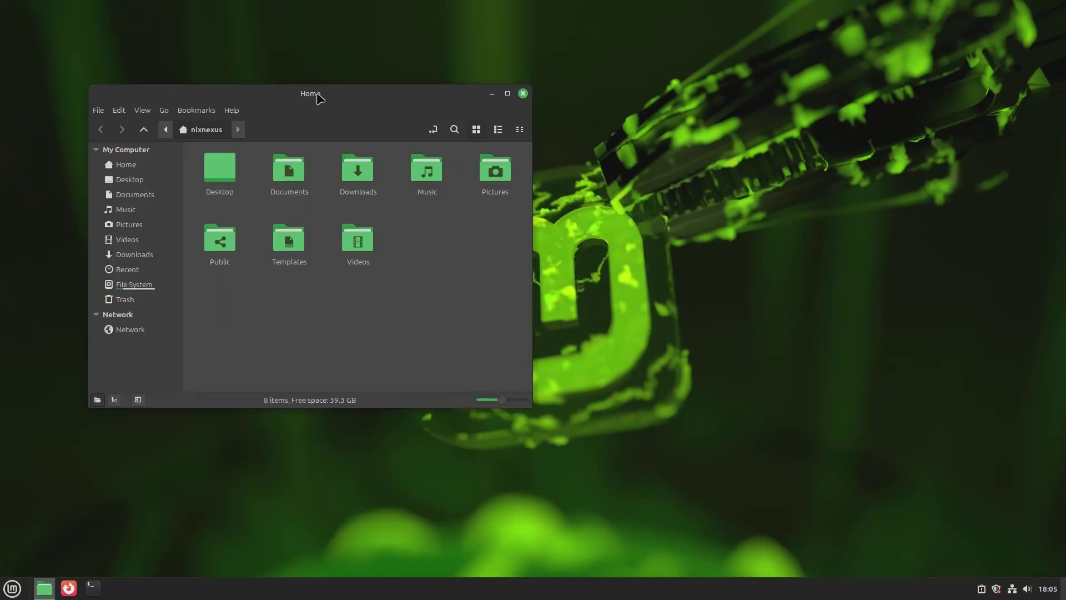
{"action": "left_click_drag", "start_coordinate": [320, 98], "coordinate": [244, 22]}
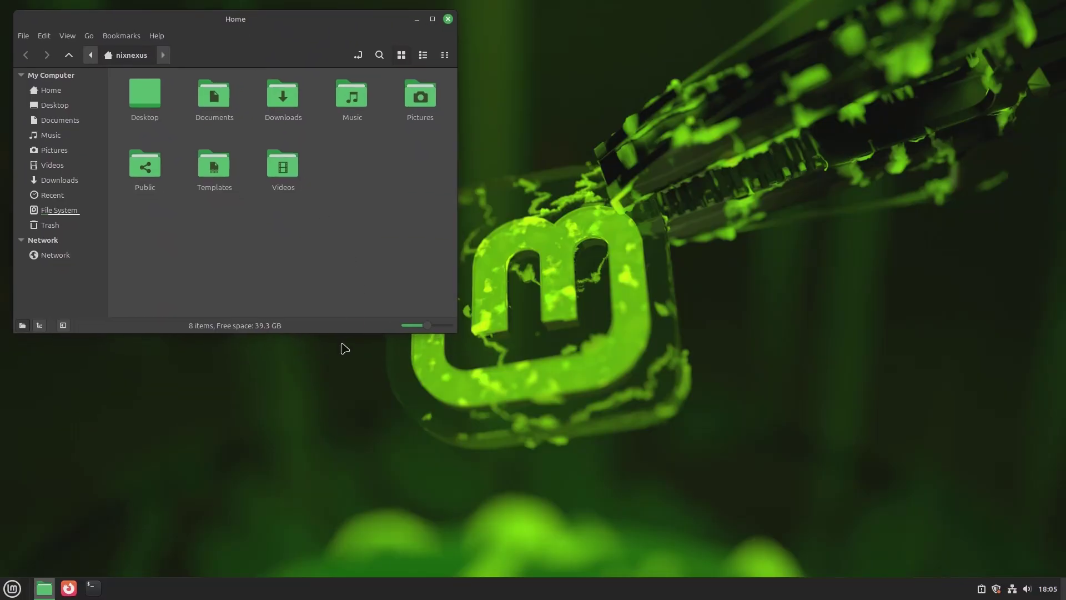
{"action": "left_click_drag", "start_coordinate": [344, 329], "coordinate": [356, 572]}
Navigate Nemo to the root folder /, widen the window, and open a terminal.
{"action": "key", "text": "ctrl+l"}
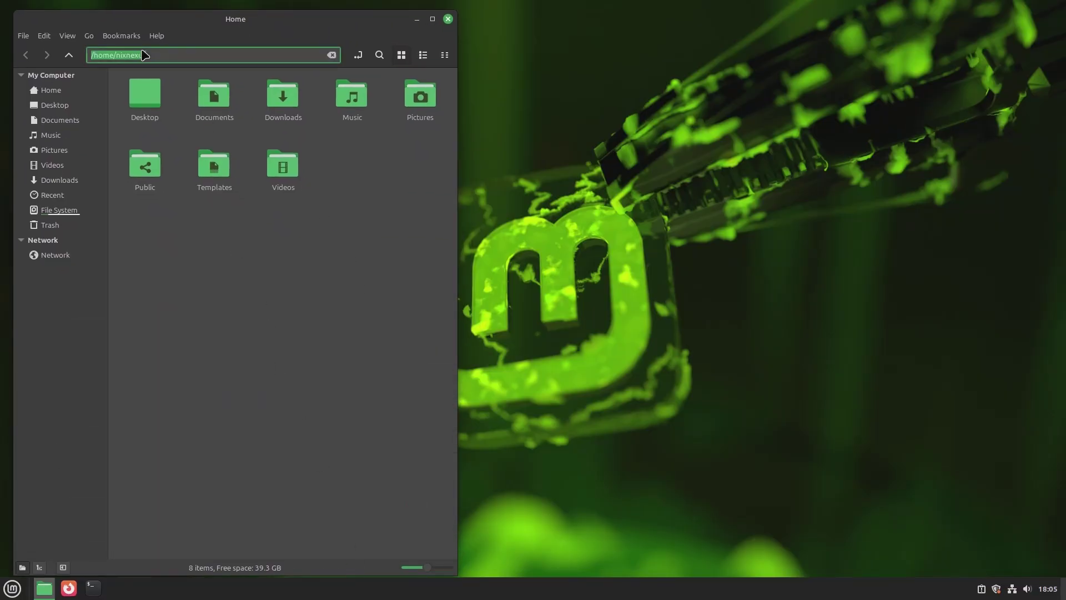
{"action": "type", "text": "/"}
{"action": "key", "text": "Return"}
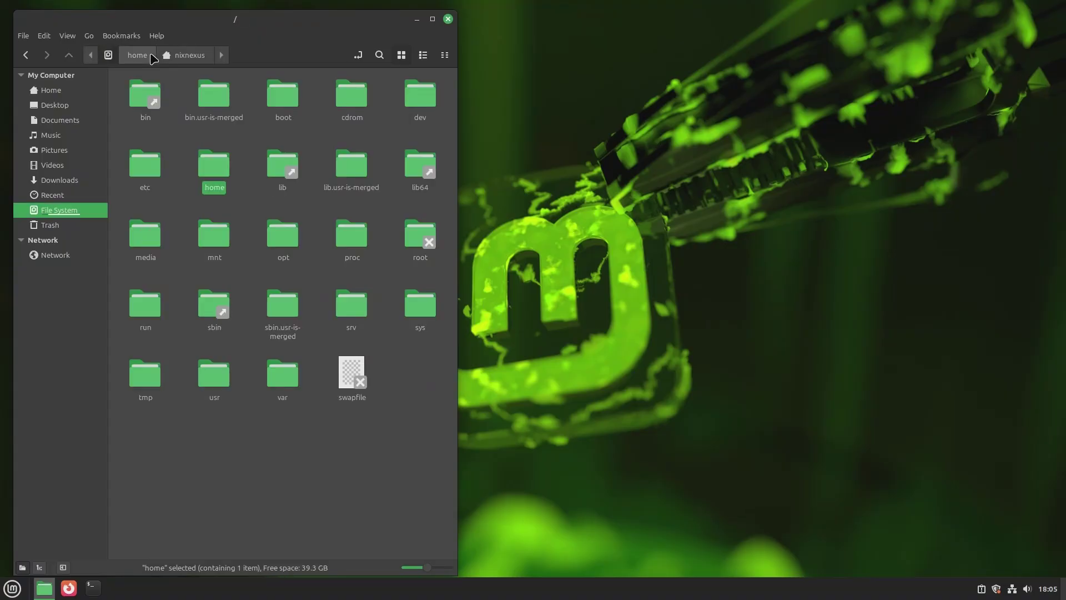
{"action": "left_click_drag", "start_coordinate": [452, 394], "coordinate": [526, 394]}
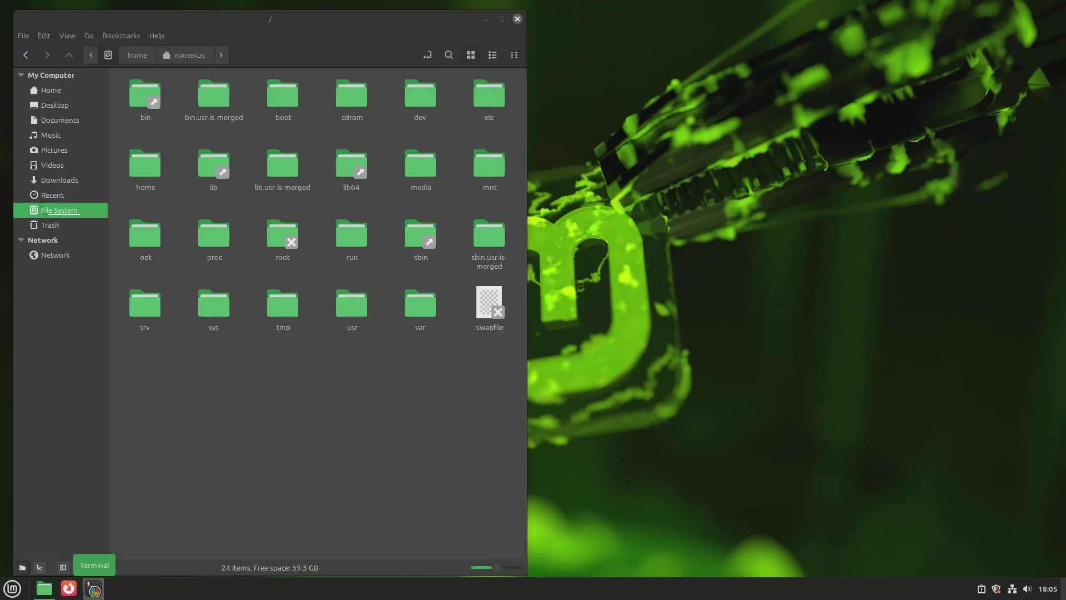
{"action": "left_click", "coordinate": [92, 588]}
{"action": "left_click_drag", "start_coordinate": [646, 21], "coordinate": [666, 15]}
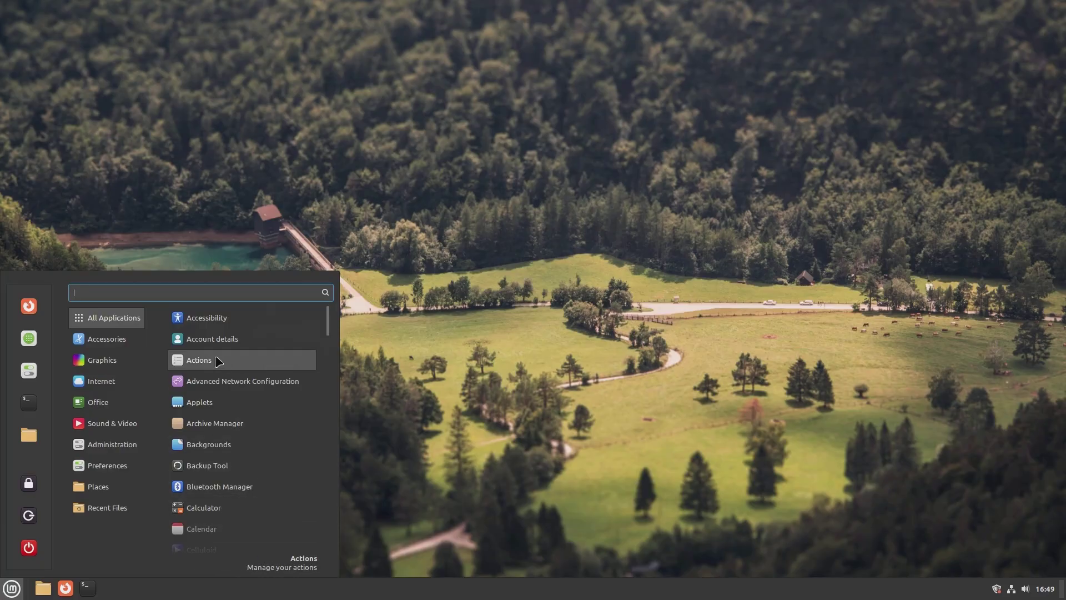
Launch the Welcome Screen by searching 'wel' and show its First Steps page.
{"action": "mouse_move", "coordinate": [123, 388]}
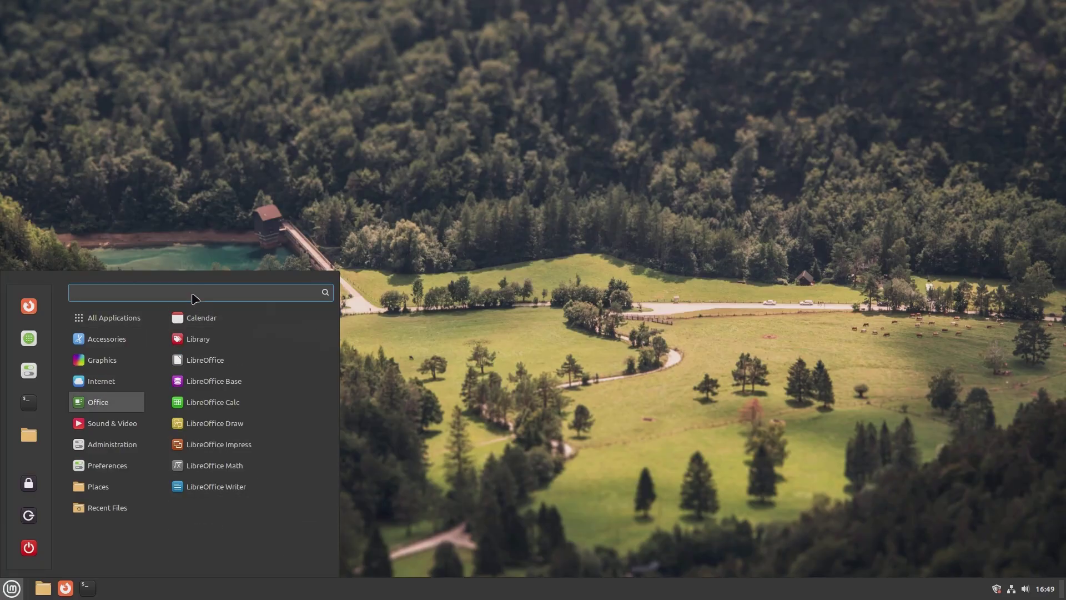
{"action": "type", "text": "wel"}
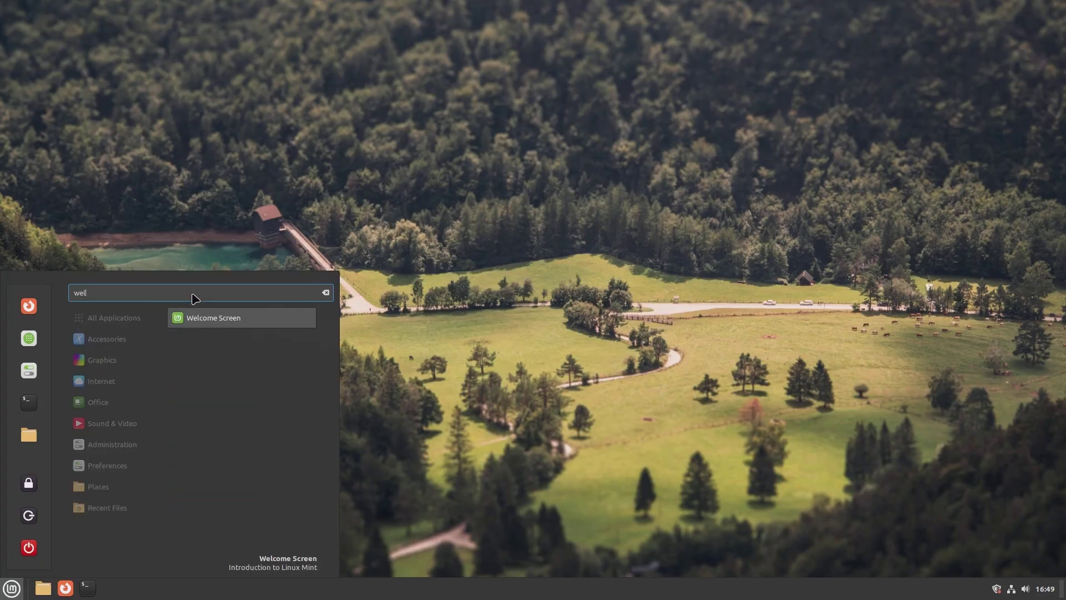
{"action": "key", "text": "Return"}
{"action": "left_click", "coordinate": [560, 214]}
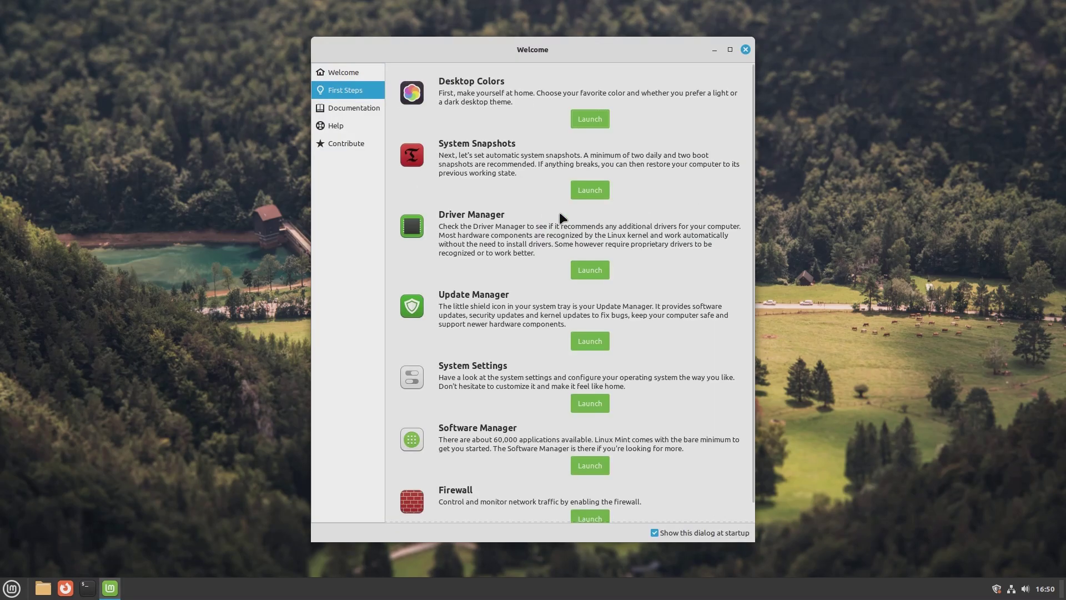
Launch Update Manager, move it to the upper right, and launch the firewall tool.
{"action": "scroll", "coordinate": [664, 218], "scroll_direction": "down", "scroll_amount": 1}
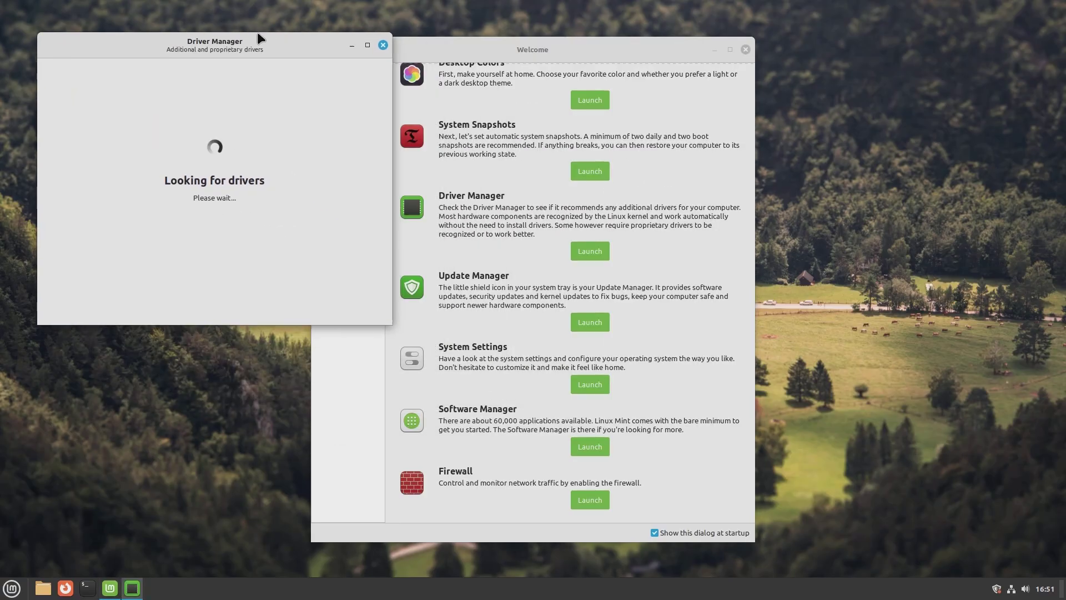
{"action": "left_click", "coordinate": [601, 322]}
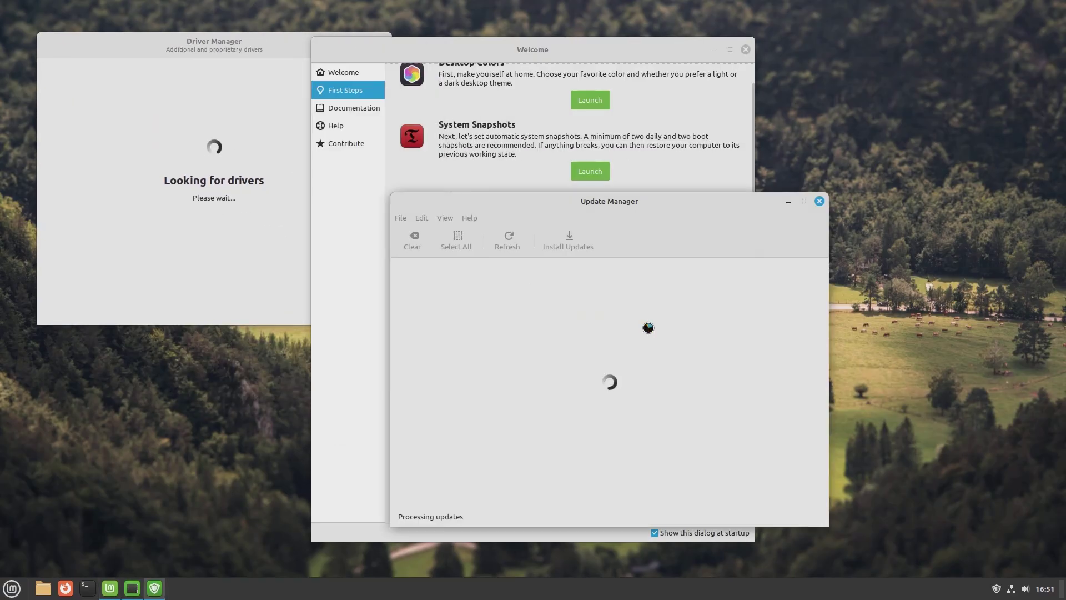
{"action": "left_click_drag", "start_coordinate": [614, 209], "coordinate": [813, 42]}
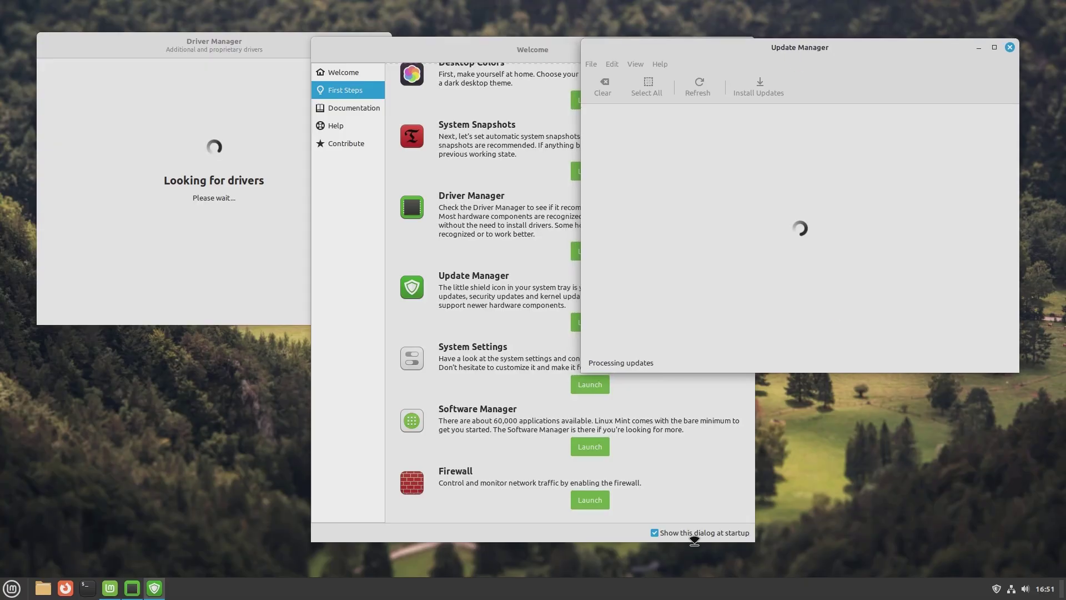
{"action": "left_click", "coordinate": [605, 499]}
Authenticate with the account password and maximize the Firewall window over the welcome window.
{"action": "type", "text": "•••••"}
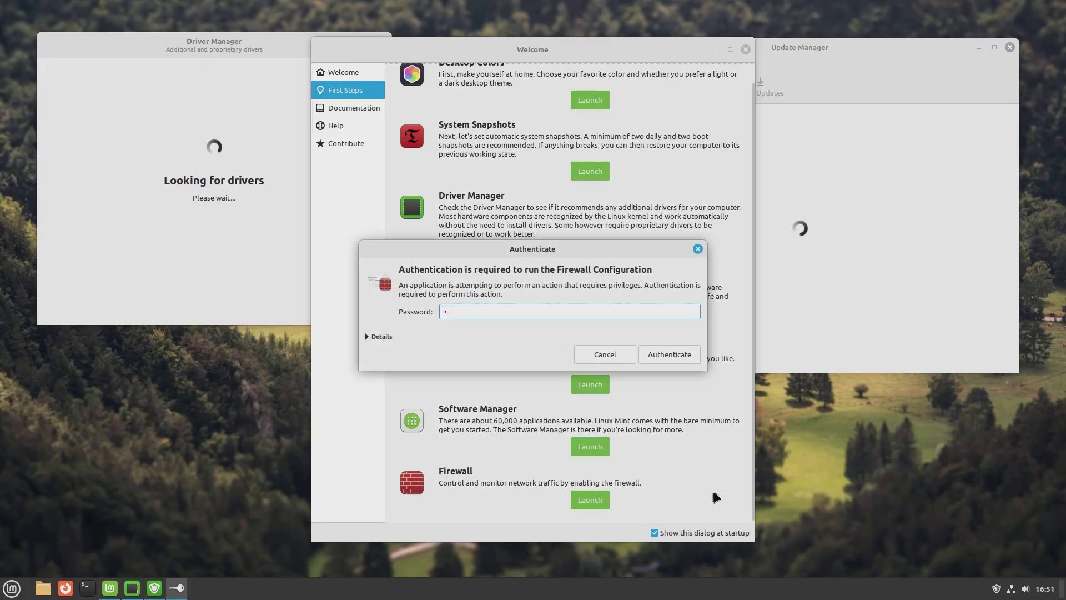
{"action": "type", "text": "••••"}
{"action": "key", "text": "Return"}
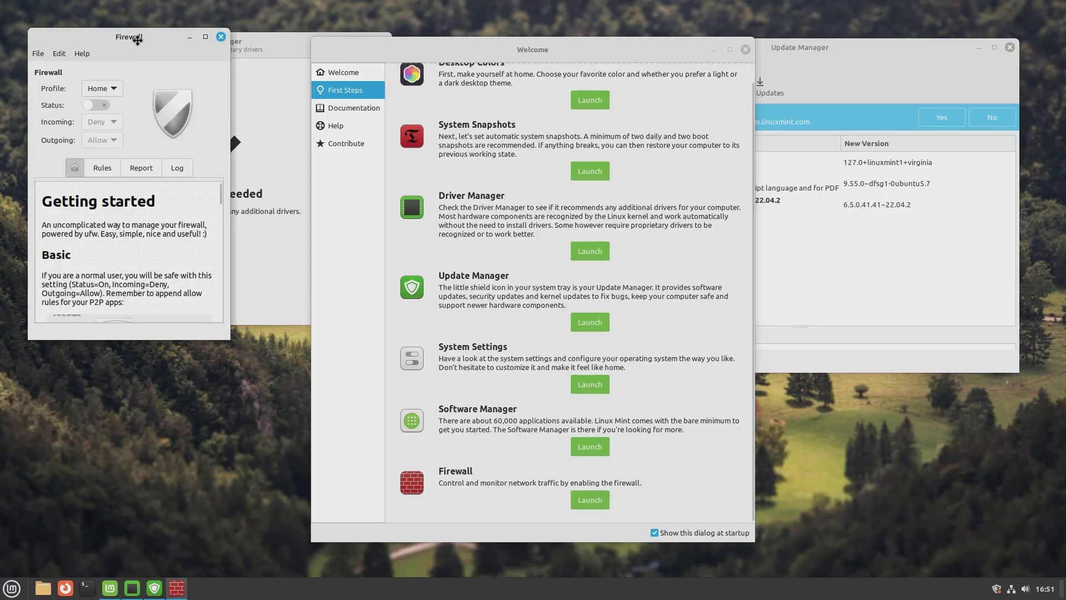
{"action": "left_click_drag", "start_coordinate": [133, 38], "coordinate": [428, 67]}
{"action": "key", "text": "super+Up"}
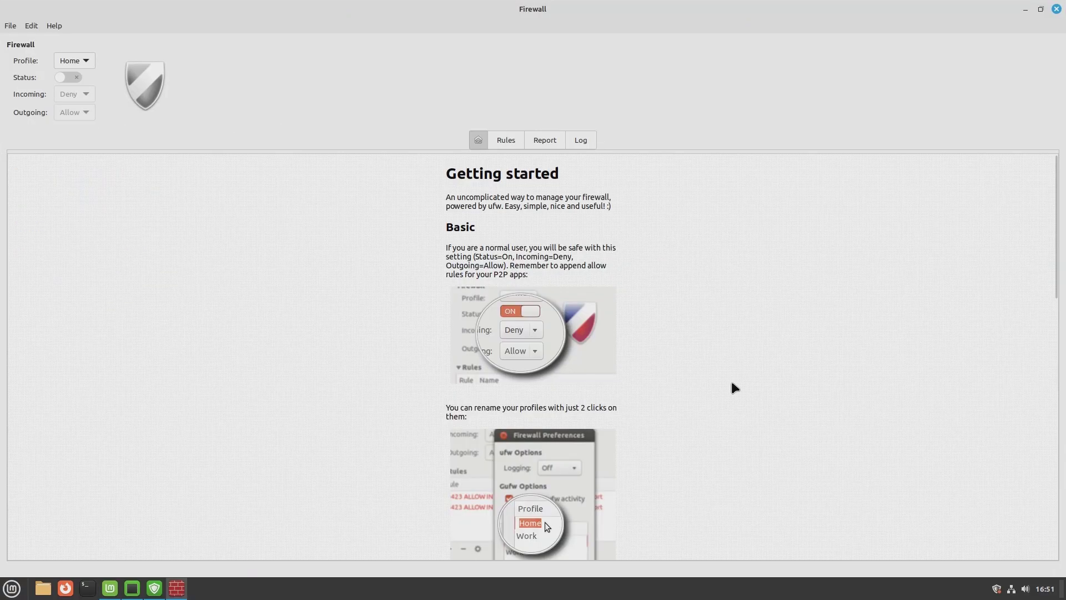
Scroll through the Getting started help, restore the window size, and close Gufw.
{"action": "scroll", "coordinate": [732, 383], "scroll_direction": "down", "scroll_amount": 15}
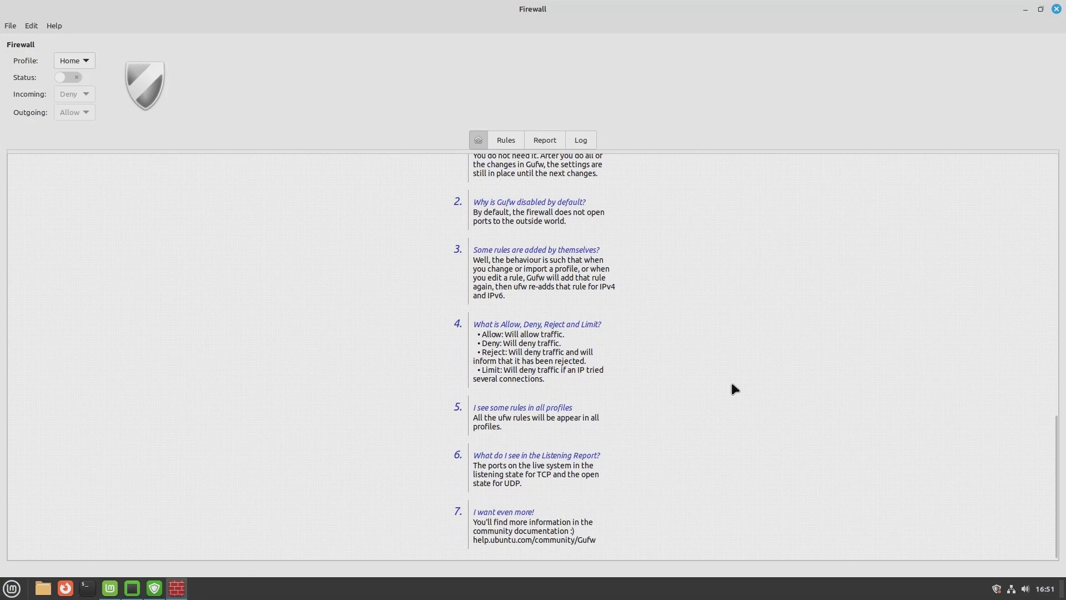
{"action": "left_click", "coordinate": [1041, 8]}
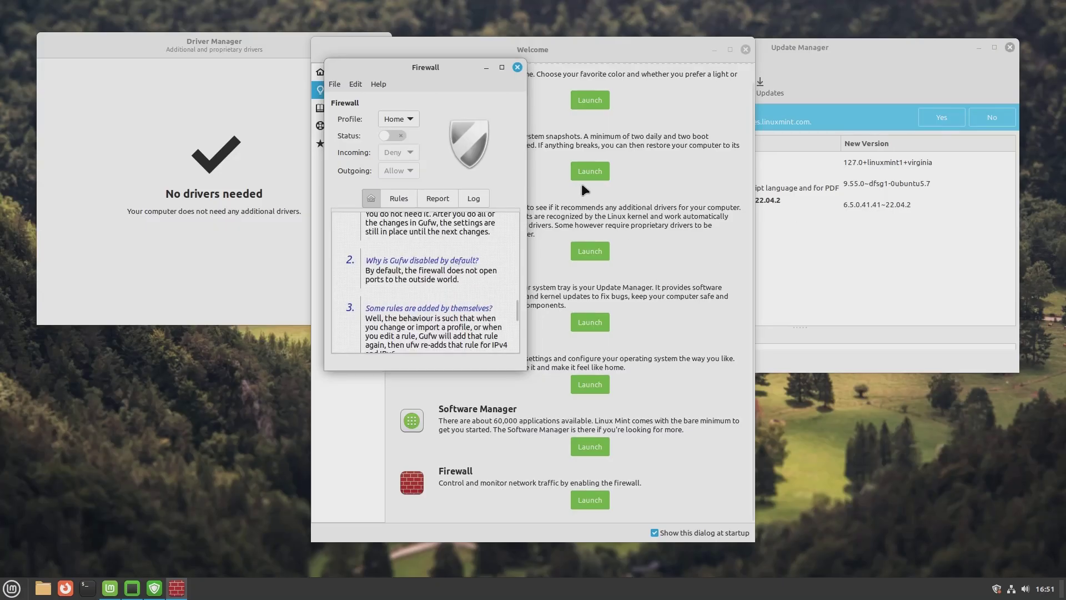
{"action": "left_click", "coordinate": [518, 62]}
Close Driver Manager and install the three updates, accepting extra changes and entering the password.
{"action": "left_click", "coordinate": [383, 45]}
{"action": "left_click", "coordinate": [864, 276]}
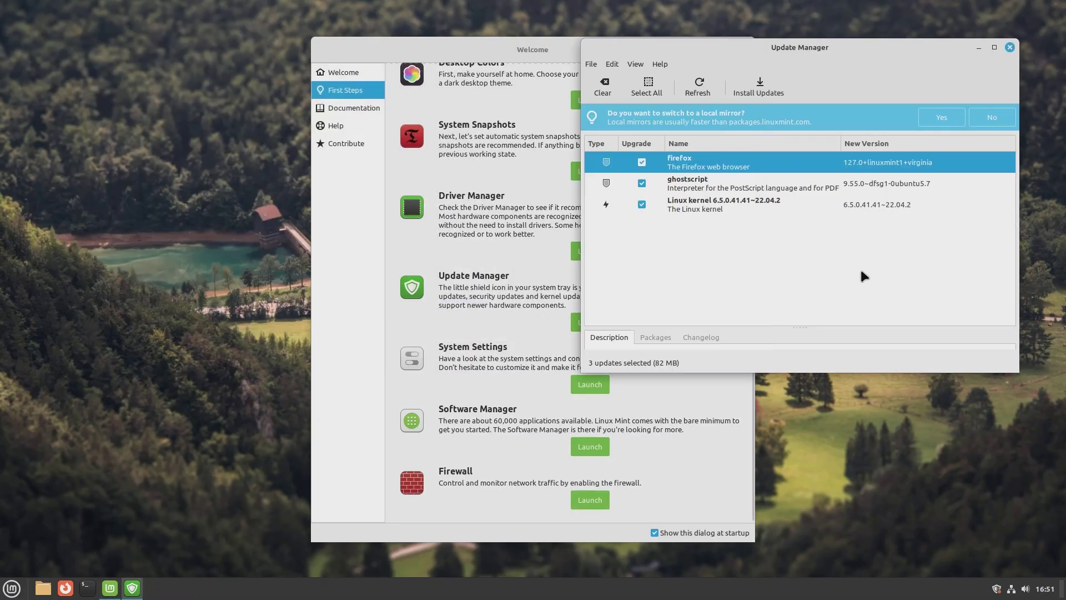
{"action": "left_click", "coordinate": [759, 86]}
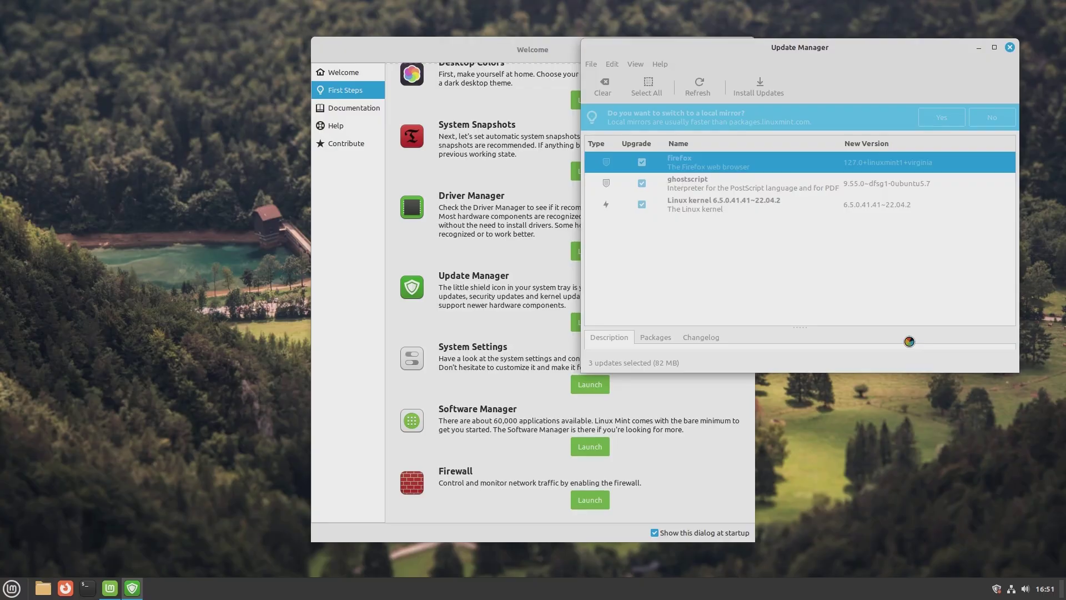
{"action": "left_click", "coordinate": [828, 334]}
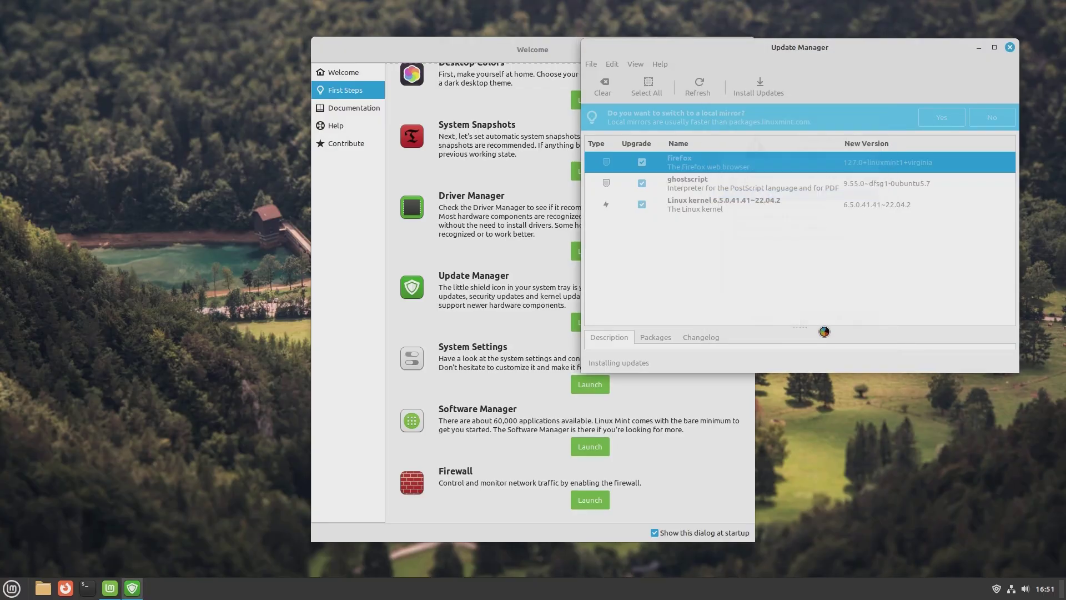
{"action": "type", "text": "••••••"}
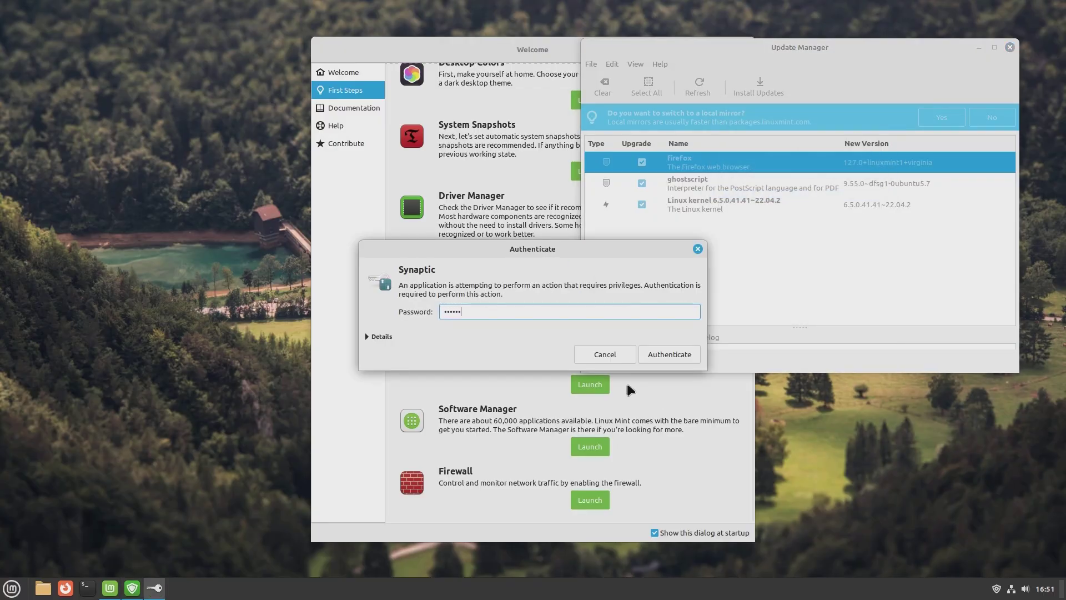
{"action": "type", "text": "••"}
{"action": "key", "text": "Return"}
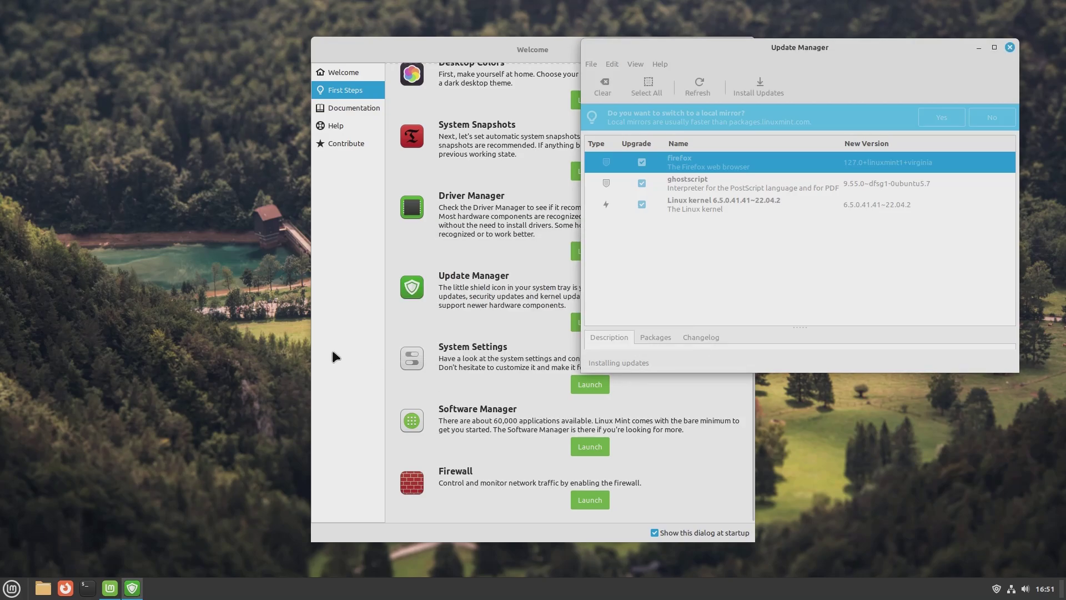
Show the Welcome Documentation page and expand the detailed installation log.
{"action": "left_click", "coordinate": [334, 351]}
{"action": "left_click", "coordinate": [355, 108]}
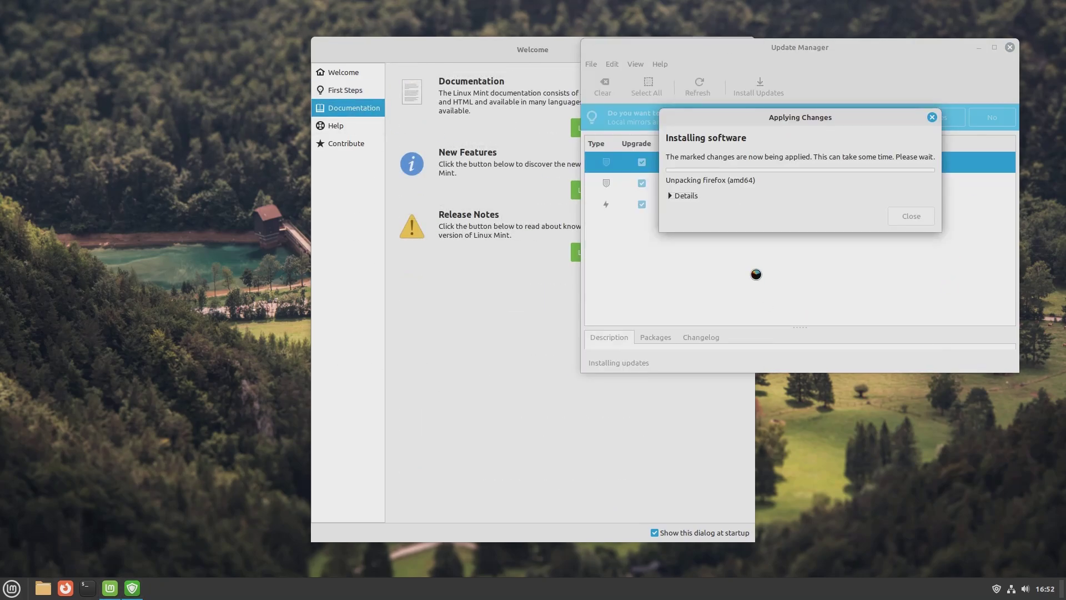
{"action": "left_click", "coordinate": [671, 195]}
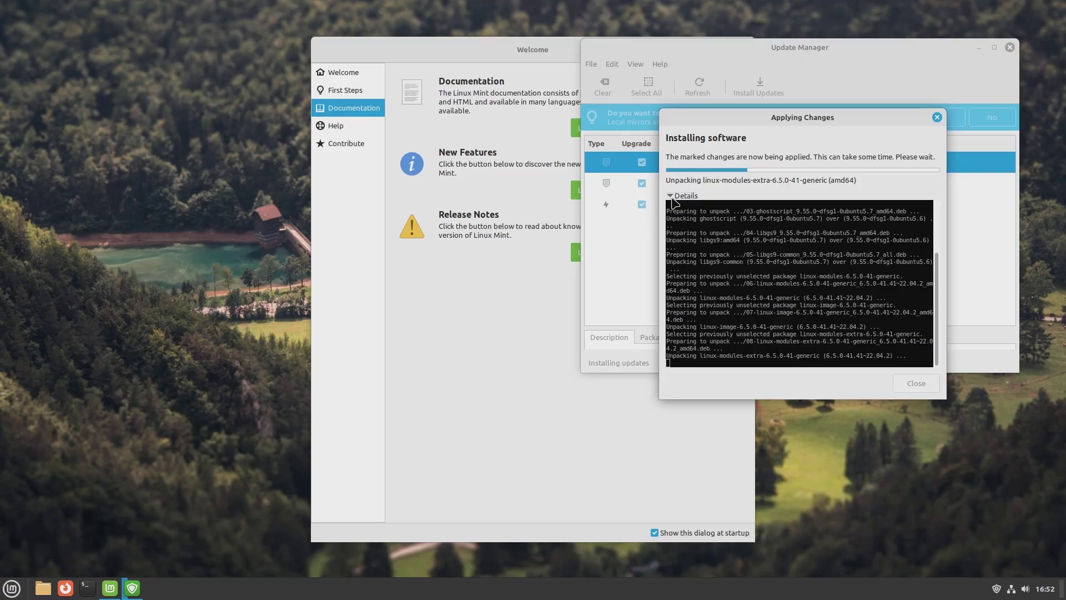
View the Welcome Help and Contribute pages, then close the welcome window.
{"action": "left_click", "coordinate": [592, 471]}
{"action": "left_click", "coordinate": [351, 124]}
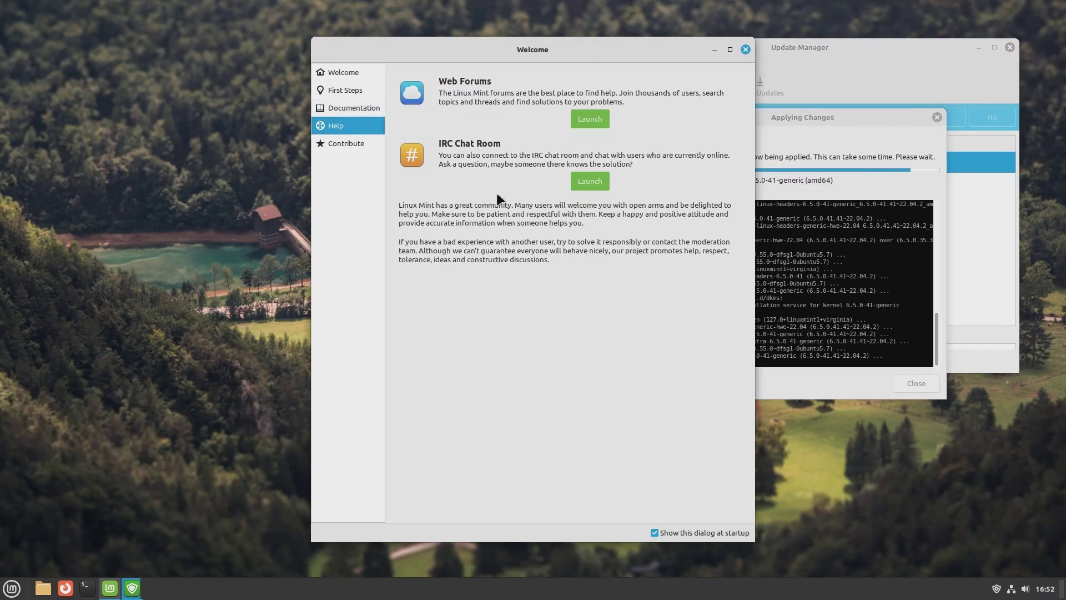
{"action": "left_click", "coordinate": [346, 144]}
{"action": "left_click", "coordinate": [746, 50]}
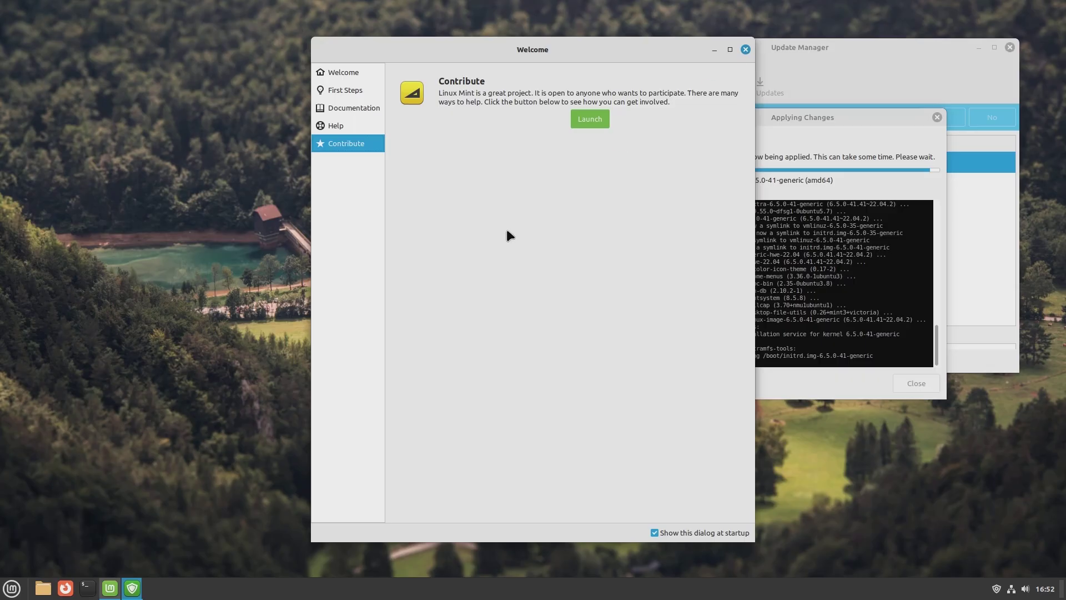
{"action": "key", "text": "super"}
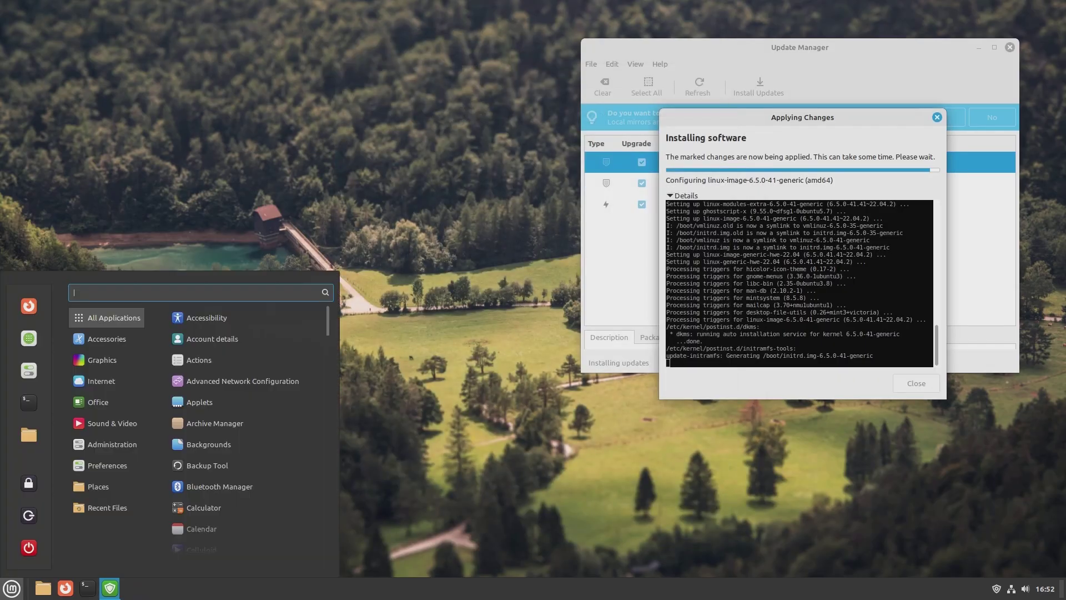
Launch Software Manager, browse its home page, view Blender's details, then go back.
{"action": "left_click", "coordinate": [28, 344]}
{"action": "left_click", "coordinate": [7, 594]}
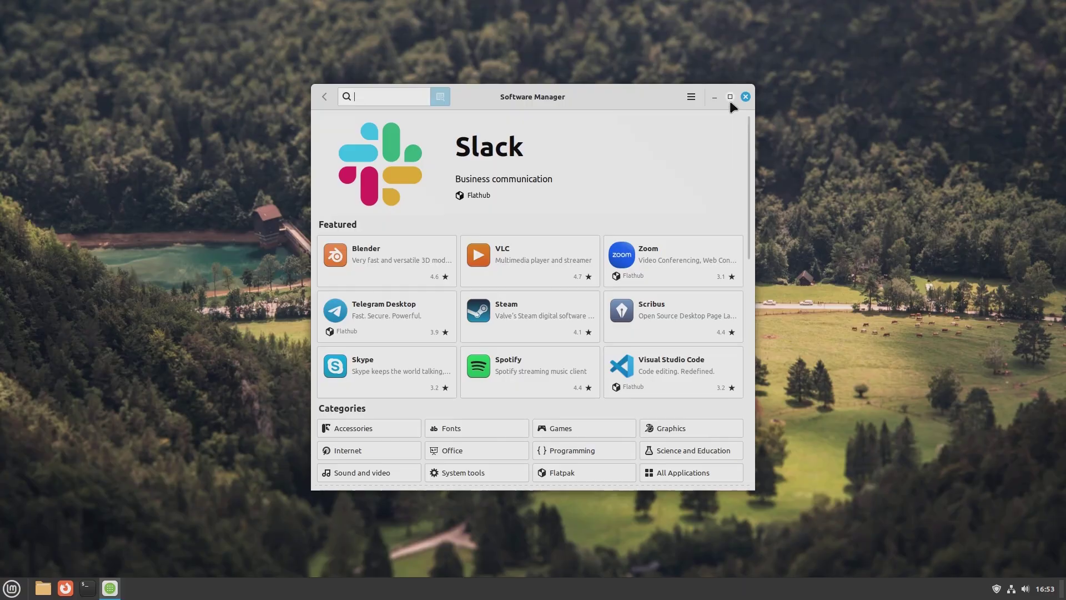
{"action": "scroll", "coordinate": [684, 171], "scroll_direction": "down", "scroll_amount": 2}
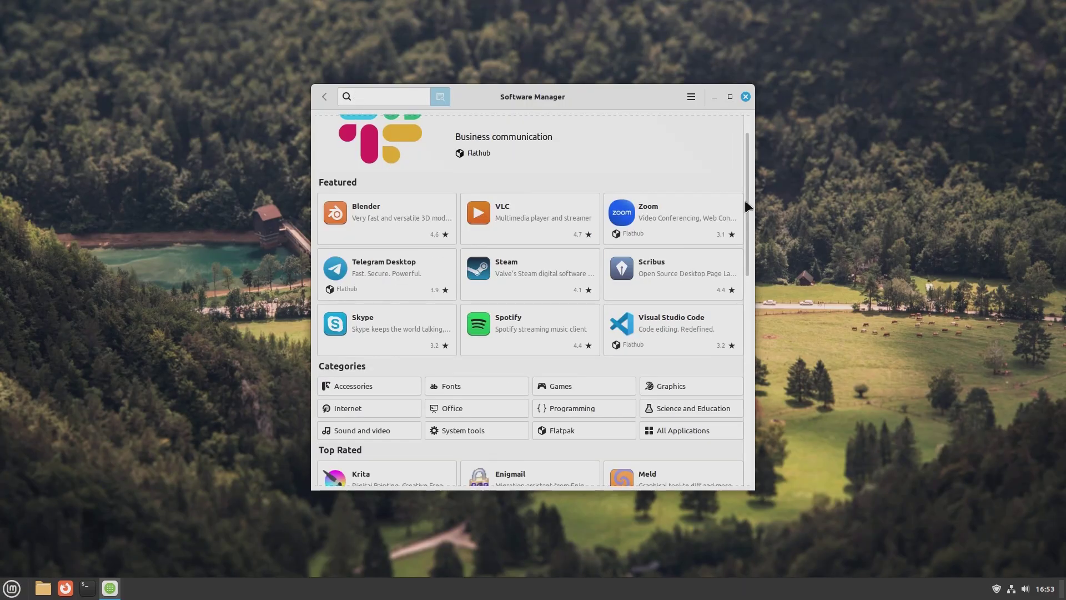
{"action": "scroll", "coordinate": [745, 200], "scroll_direction": "up", "scroll_amount": 2}
{"action": "left_click", "coordinate": [362, 278]}
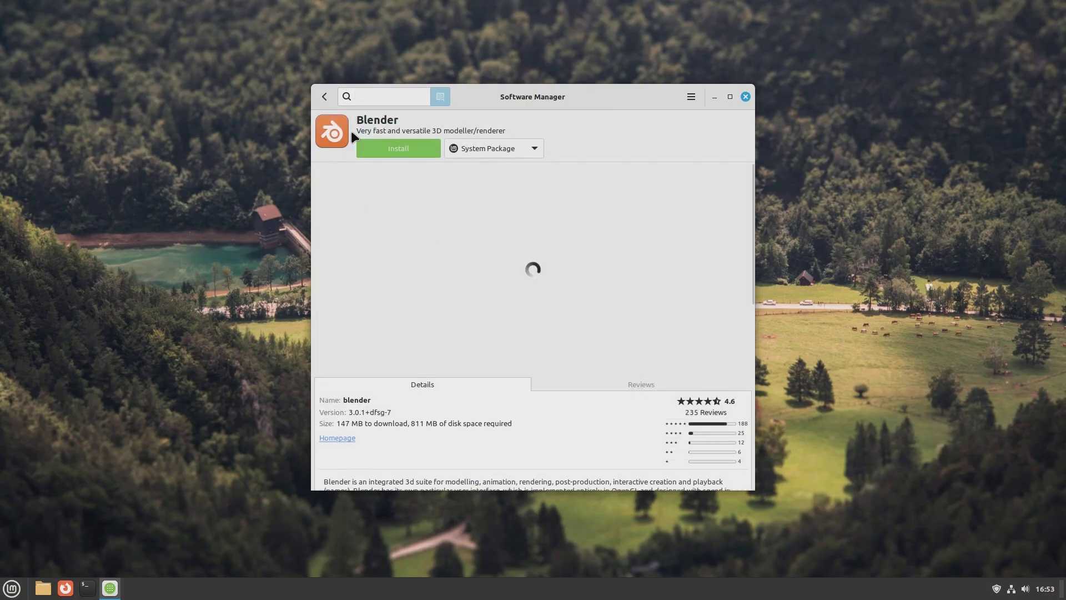
{"action": "left_click", "coordinate": [318, 96]}
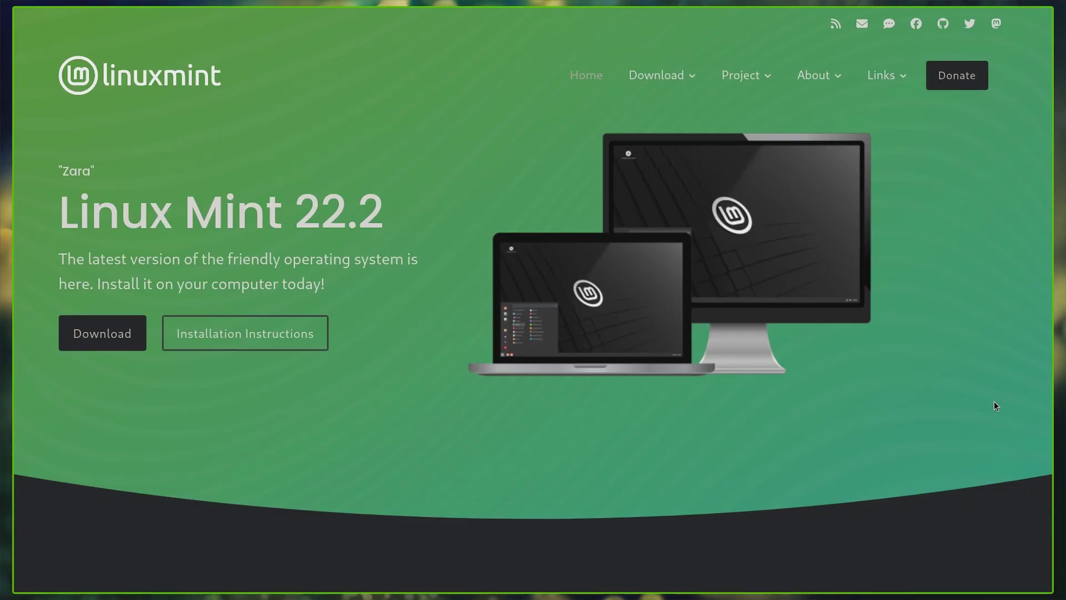
{"action": "scroll", "coordinate": [994, 401], "scroll_direction": "down", "scroll_amount": 10}
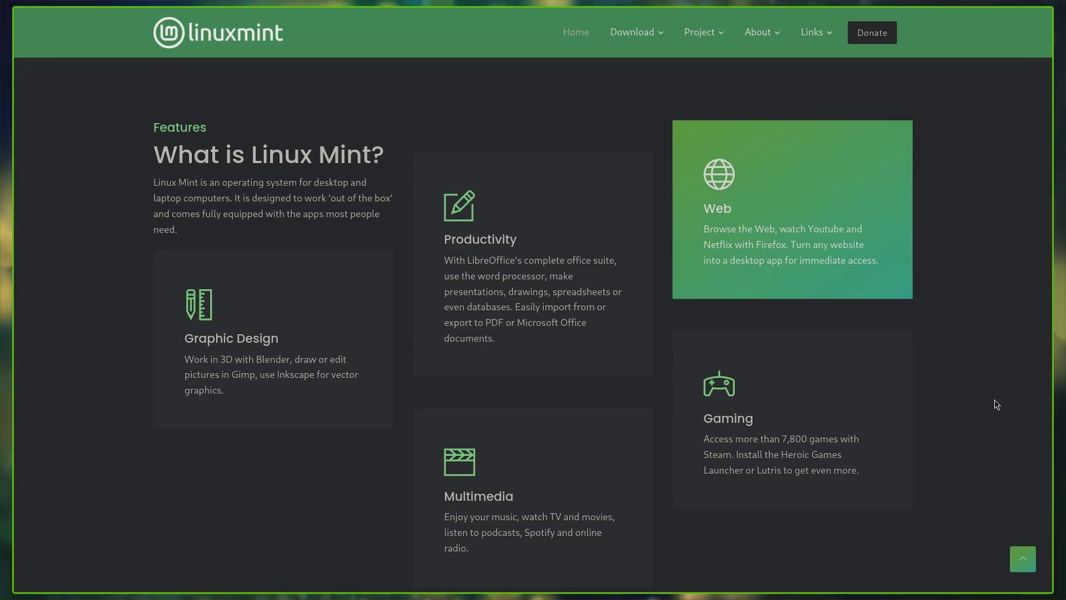
{"action": "scroll", "coordinate": [997, 404], "scroll_direction": "down", "scroll_amount": 10}
{"action": "scroll", "coordinate": [997, 405], "scroll_direction": "down", "scroll_amount": 4}
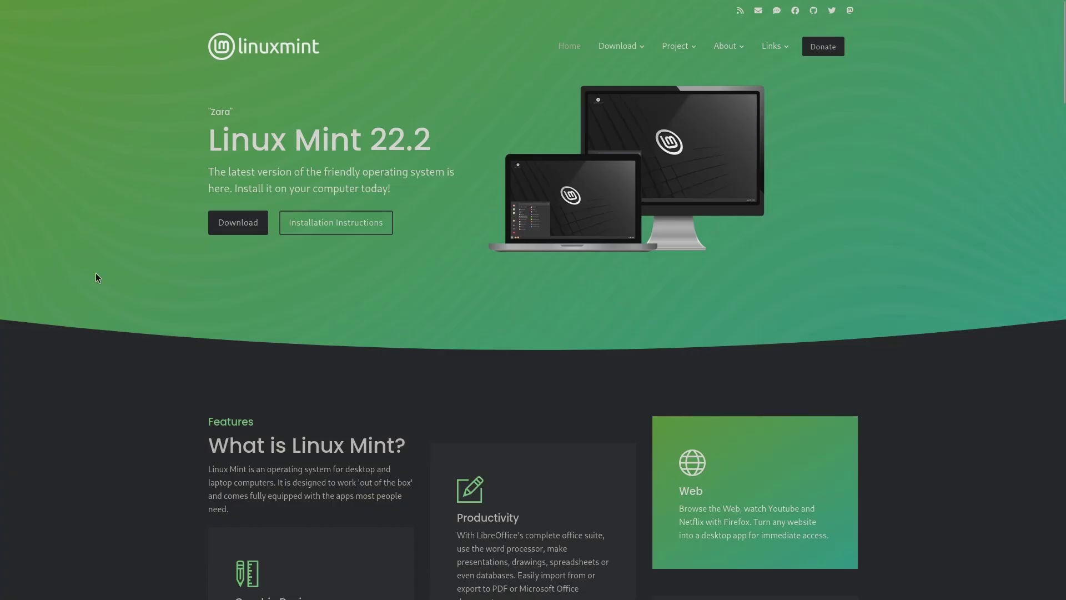
{"action": "scroll", "coordinate": [96, 272], "scroll_direction": "down", "scroll_amount": 5}
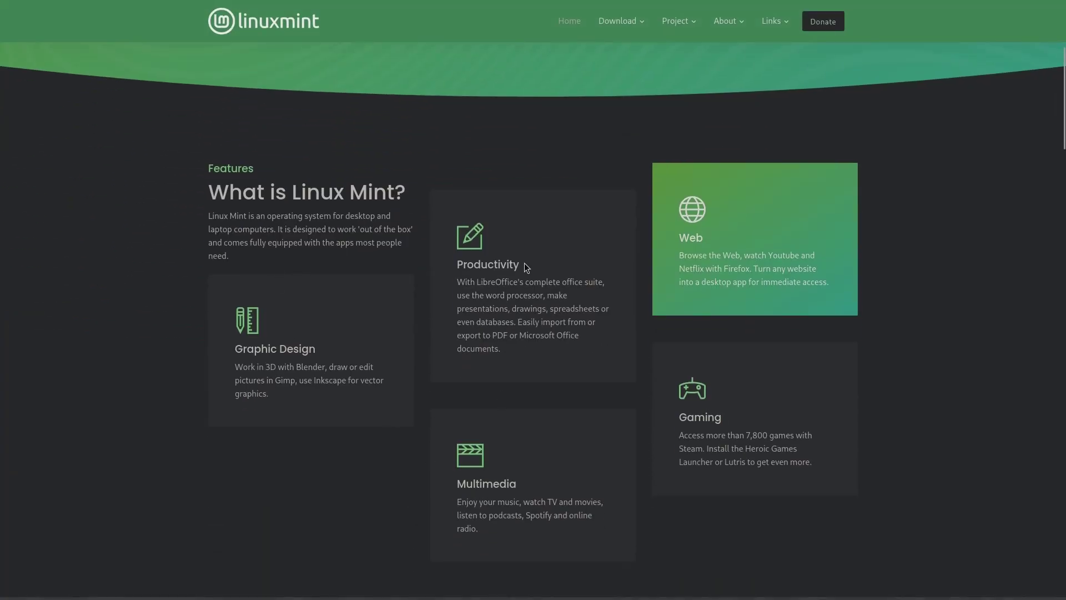
{"action": "scroll", "coordinate": [898, 500], "scroll_direction": "down", "scroll_amount": 12}
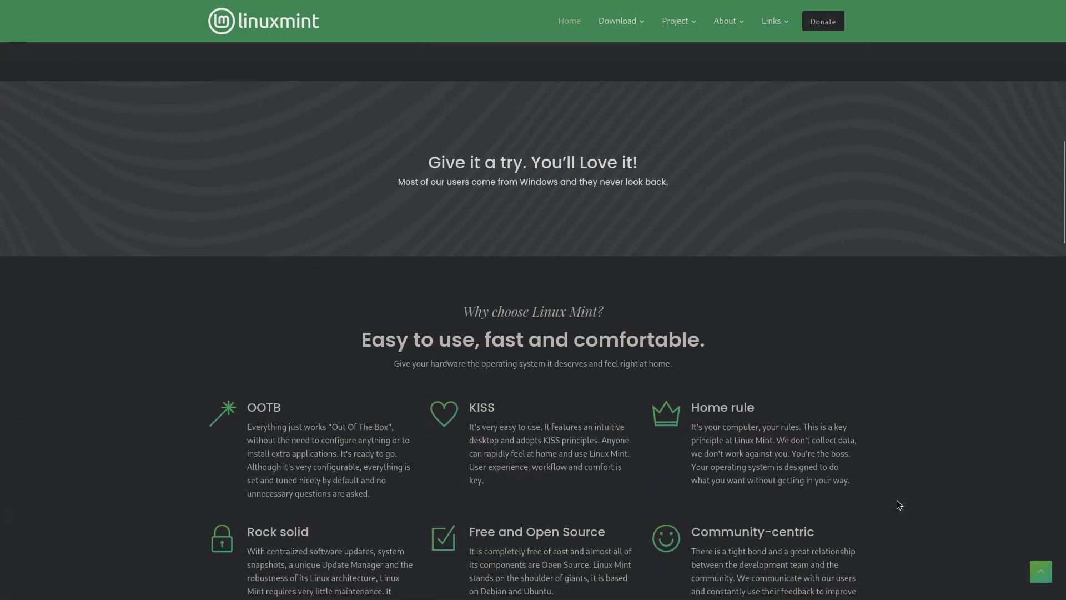
{"action": "scroll", "coordinate": [899, 472], "scroll_direction": "up", "scroll_amount": 15}
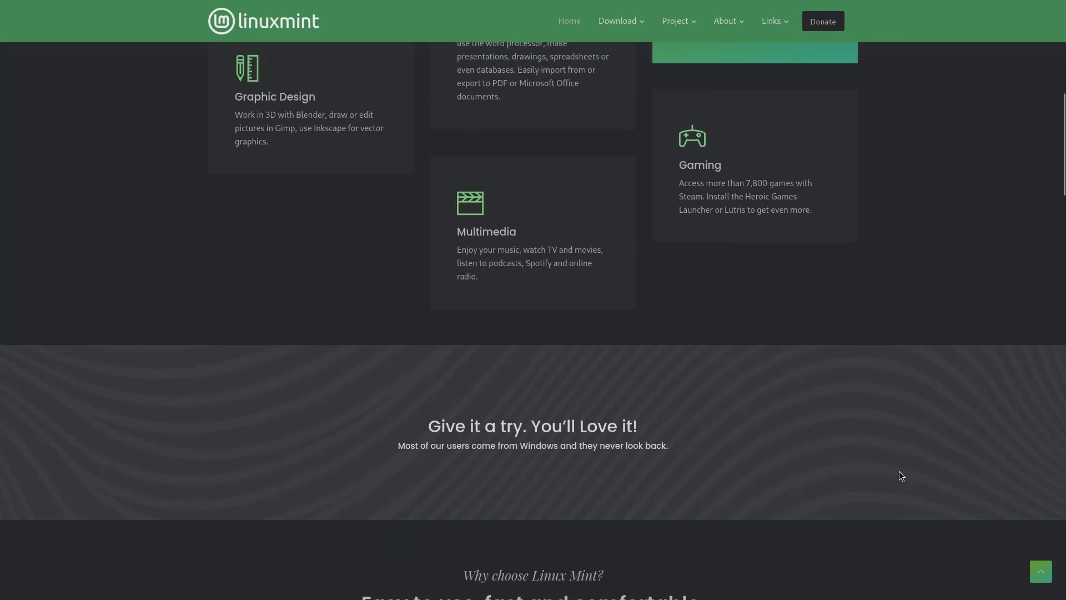
{"action": "mouse_move", "coordinate": [623, 50]}
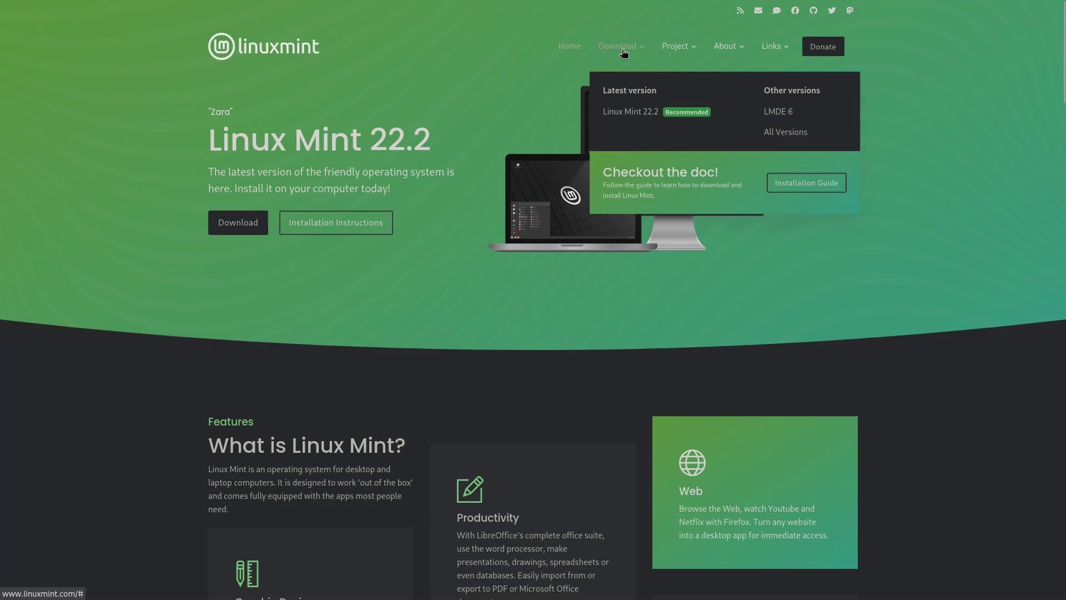
{"action": "mouse_move", "coordinate": [731, 50]}
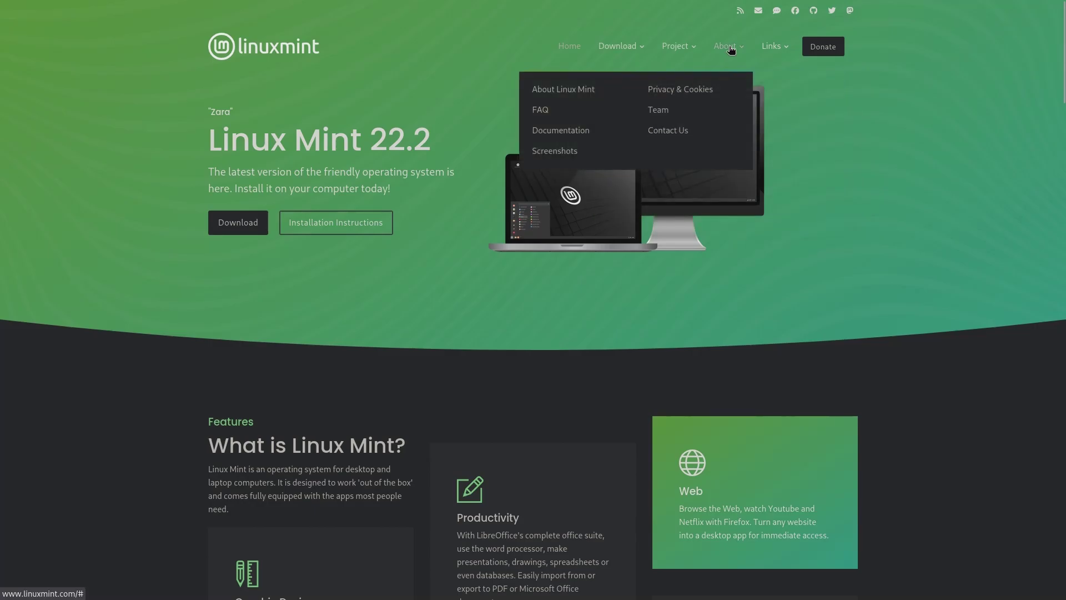
{"action": "mouse_move", "coordinate": [778, 51]}
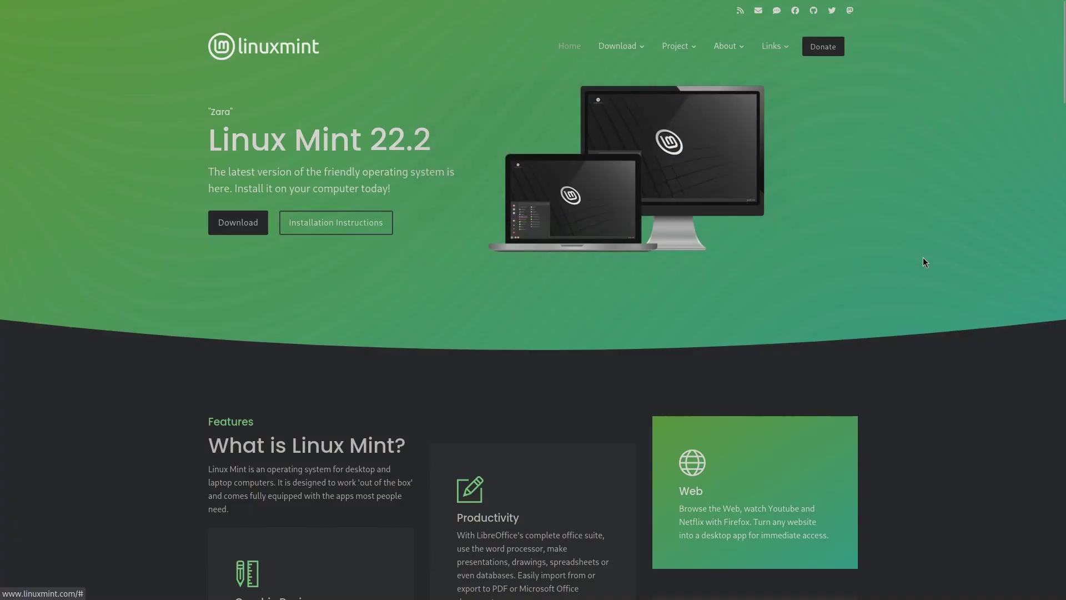
{"action": "scroll", "coordinate": [921, 256], "scroll_direction": "down", "scroll_amount": 2}
{"action": "scroll", "coordinate": [922, 256], "scroll_direction": "up", "scroll_amount": 2}
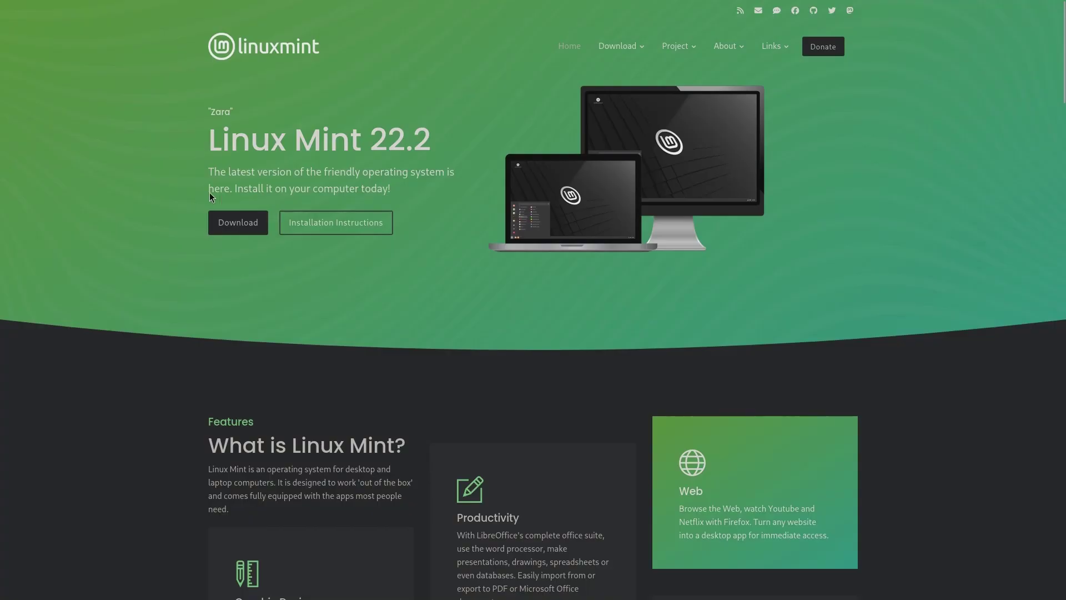
Open the Download page and browse the edition list to the Cinnamon Edition.
{"action": "left_click", "coordinate": [237, 229]}
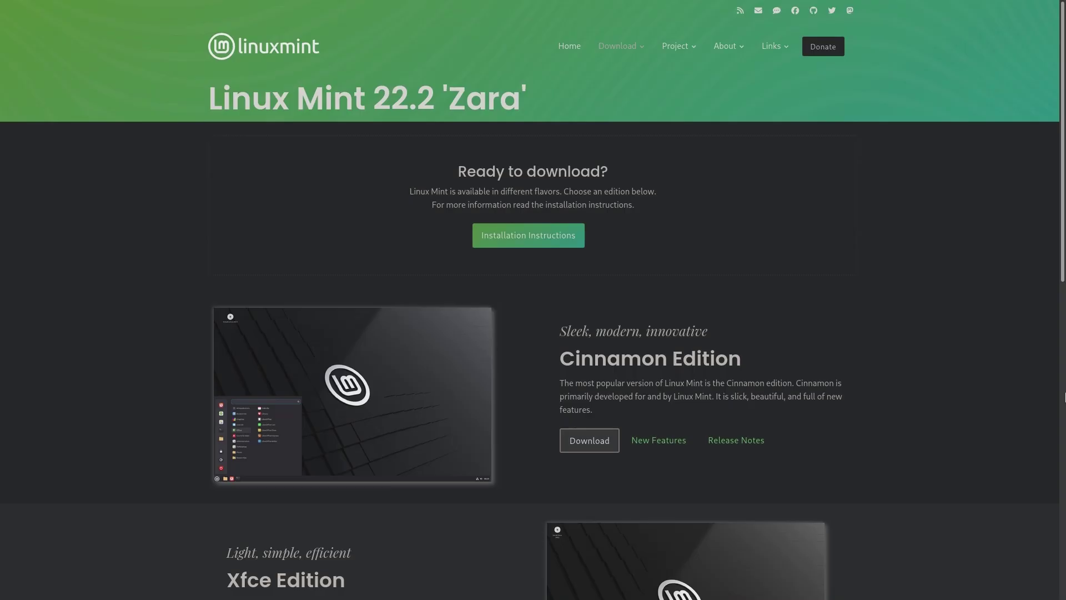
{"action": "scroll", "coordinate": [1028, 425], "scroll_direction": "down", "scroll_amount": 2}
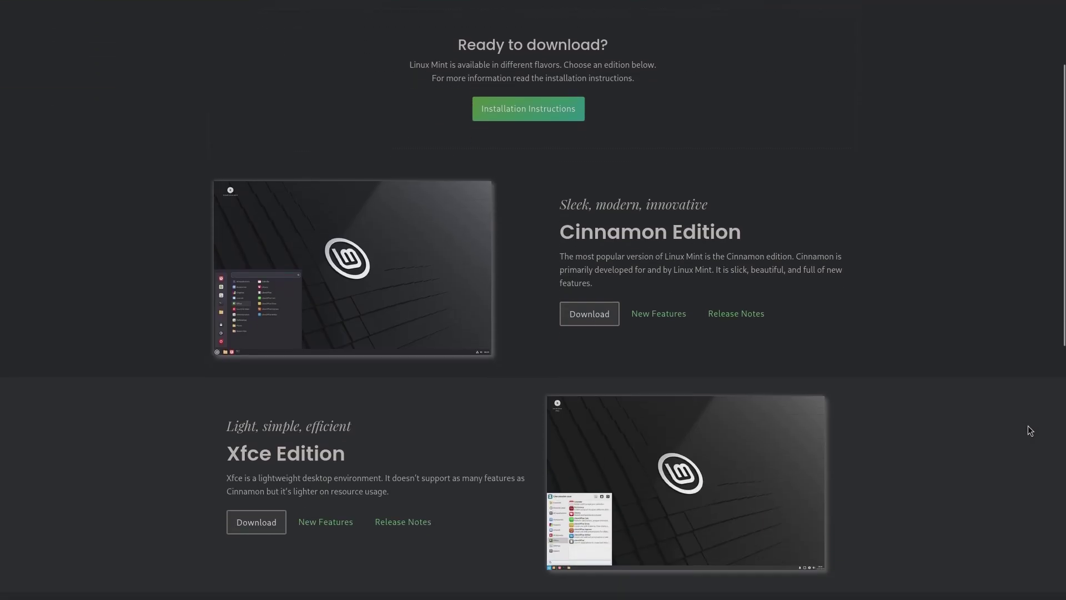
{"action": "scroll", "coordinate": [1028, 430], "scroll_direction": "down", "scroll_amount": 1}
{"action": "scroll", "coordinate": [1028, 430], "scroll_direction": "down", "scroll_amount": 1}
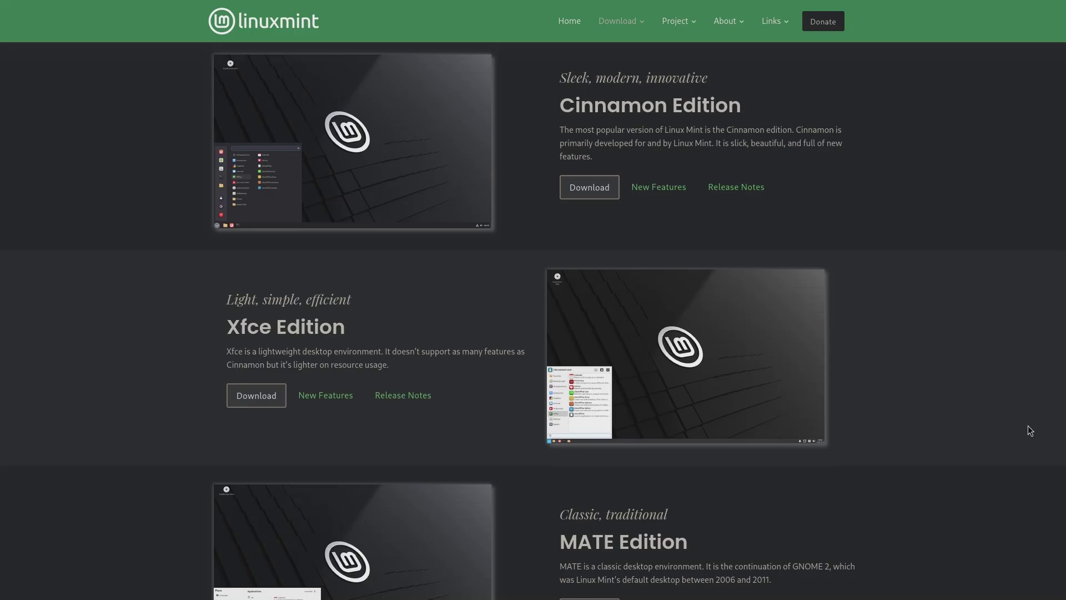
{"action": "scroll", "coordinate": [1027, 426], "scroll_direction": "up", "scroll_amount": 4}
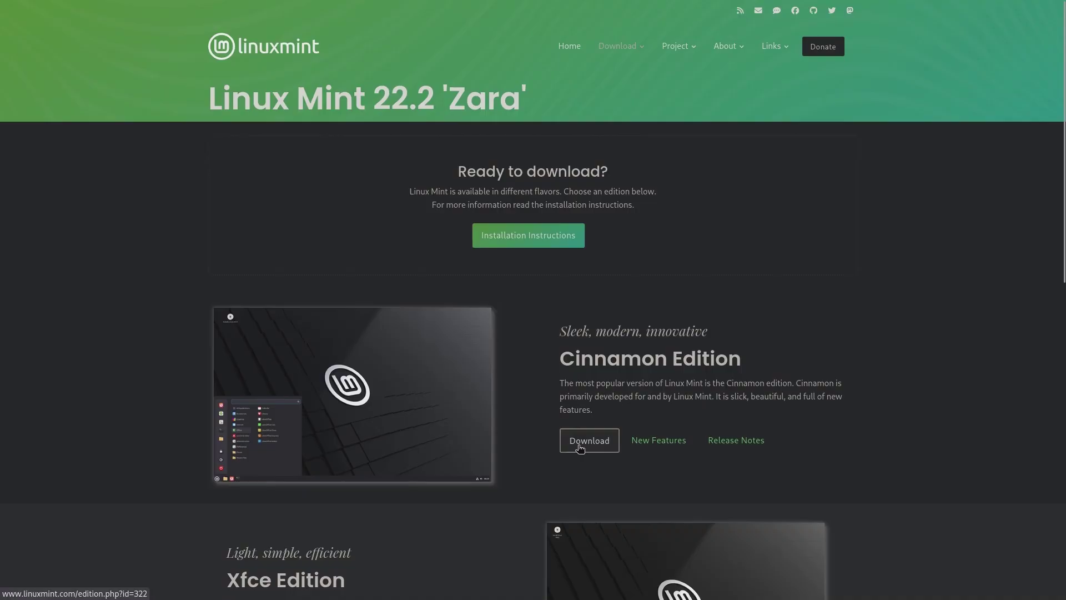
{"action": "scroll", "coordinate": [852, 517], "scroll_direction": "down", "scroll_amount": 5}
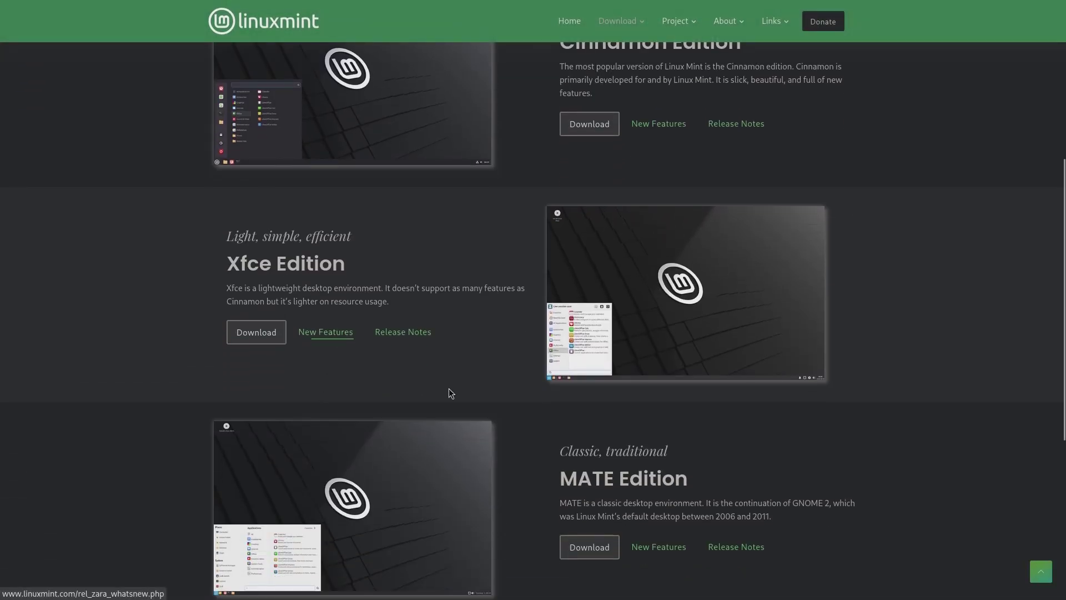
{"action": "scroll", "coordinate": [449, 389], "scroll_direction": "down", "scroll_amount": 3}
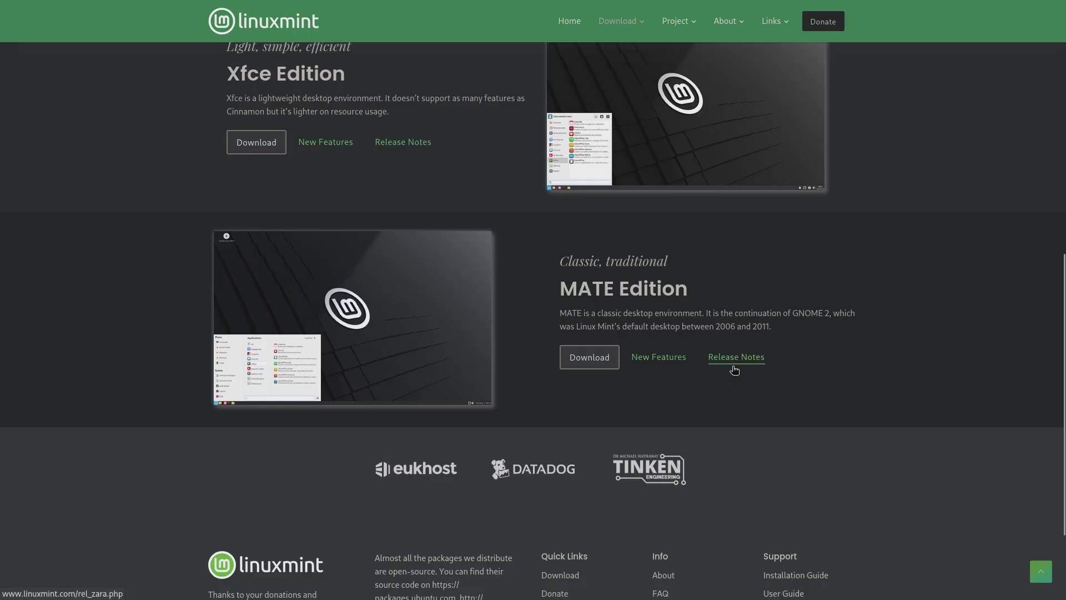
{"action": "scroll", "coordinate": [967, 451], "scroll_direction": "up", "scroll_amount": 8}
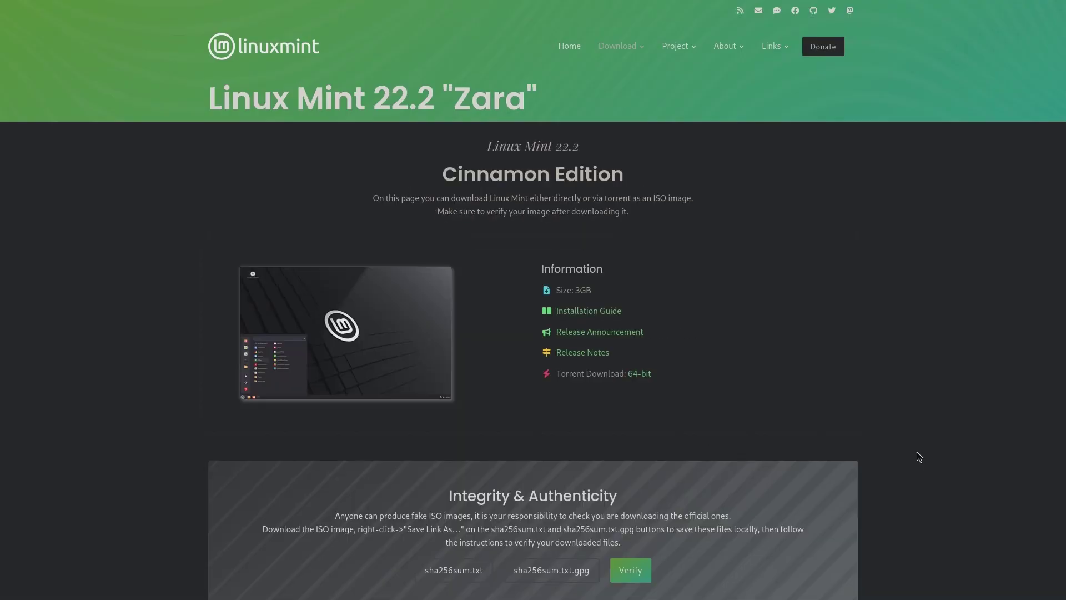
Scroll to Download mirrors and start the 64-bit ISO download from the Linux Mint mirror.
{"action": "scroll", "coordinate": [952, 450], "scroll_direction": "down", "scroll_amount": 2}
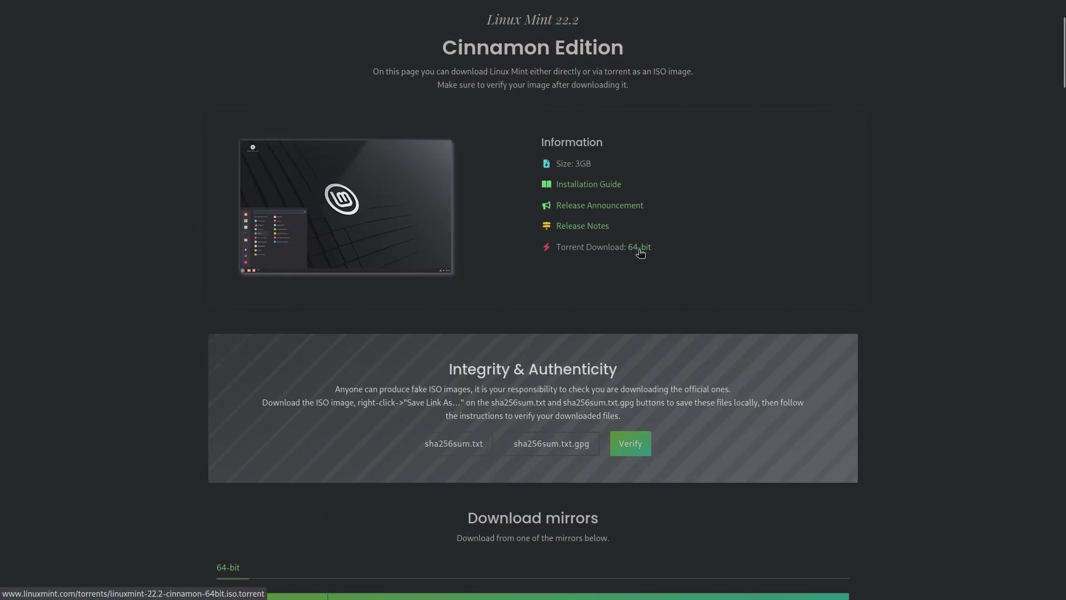
{"action": "scroll", "coordinate": [871, 469], "scroll_direction": "down", "scroll_amount": 6}
{"action": "triple_click", "coordinate": [551, 144]}
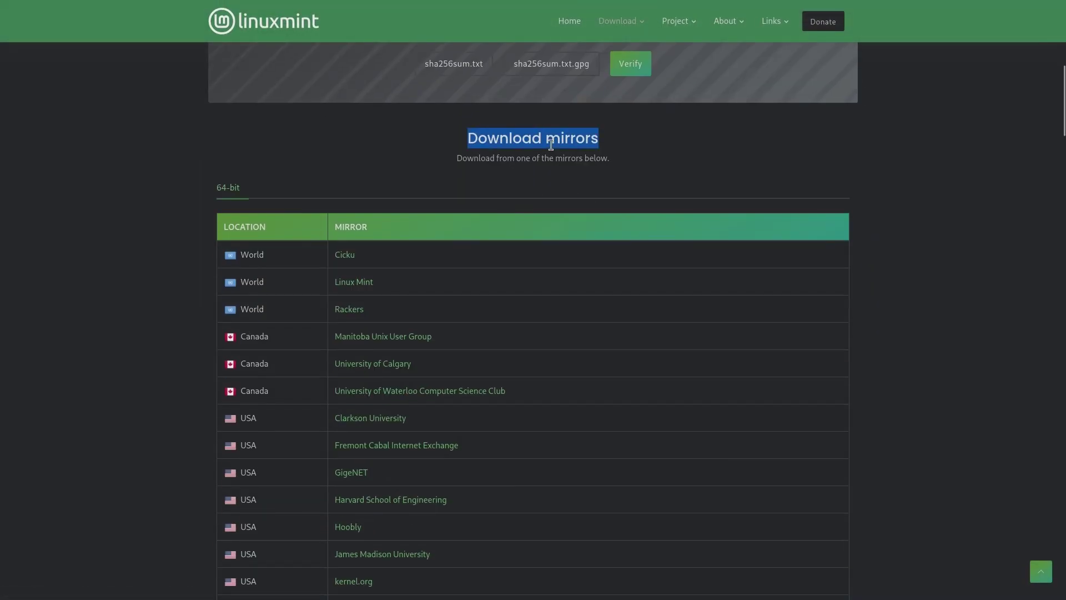
{"action": "left_click", "coordinate": [934, 313]}
{"action": "scroll", "coordinate": [934, 314], "scroll_direction": "down", "scroll_amount": 3}
{"action": "scroll", "coordinate": [945, 316], "scroll_direction": "up", "scroll_amount": 3}
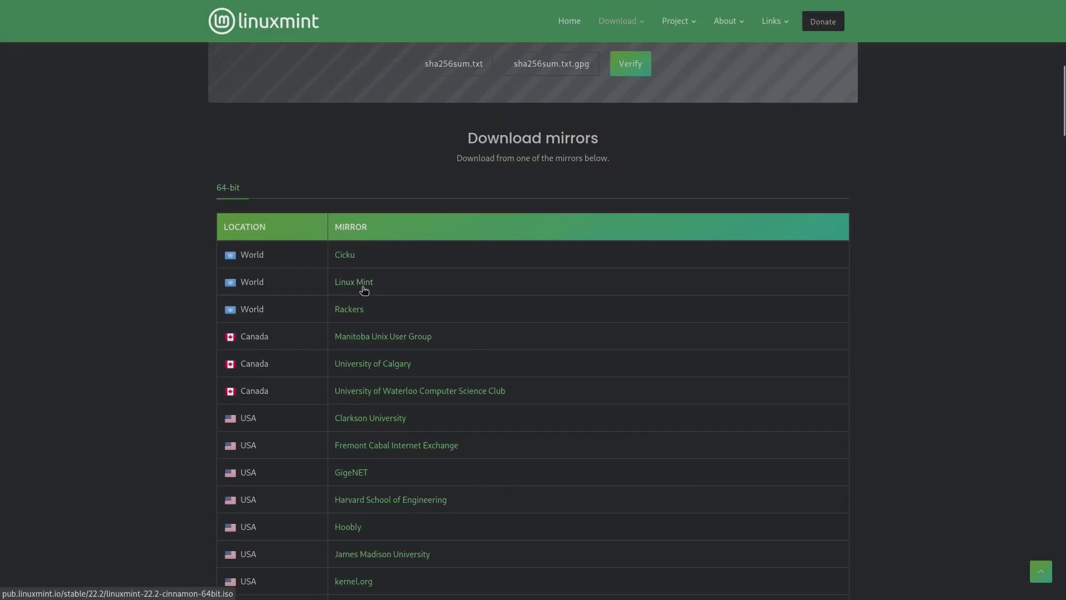
{"action": "left_click", "coordinate": [353, 282]}
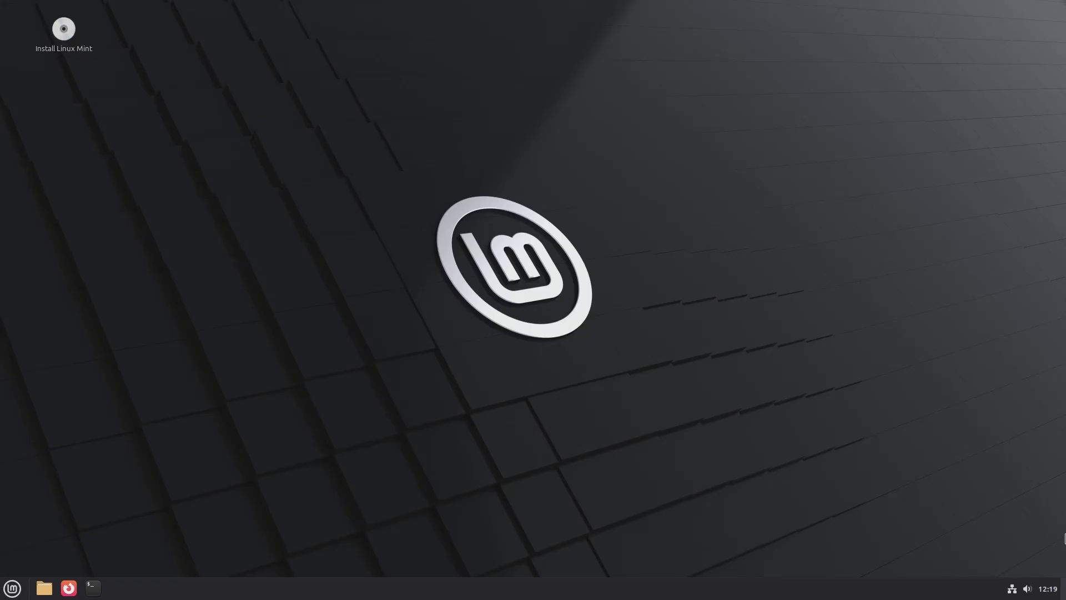
Launch Install Linux Mint, keep English as the language, and continue to keyboard layout.
{"action": "double_click", "coordinate": [79, 52]}
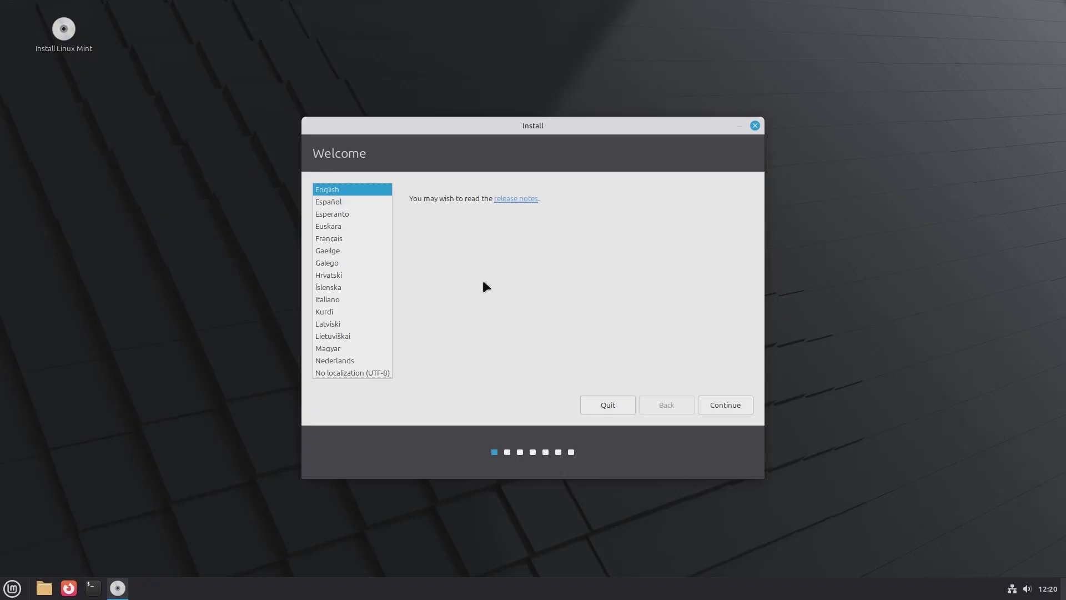
{"action": "scroll", "coordinate": [351, 226], "scroll_direction": "down", "scroll_amount": 1}
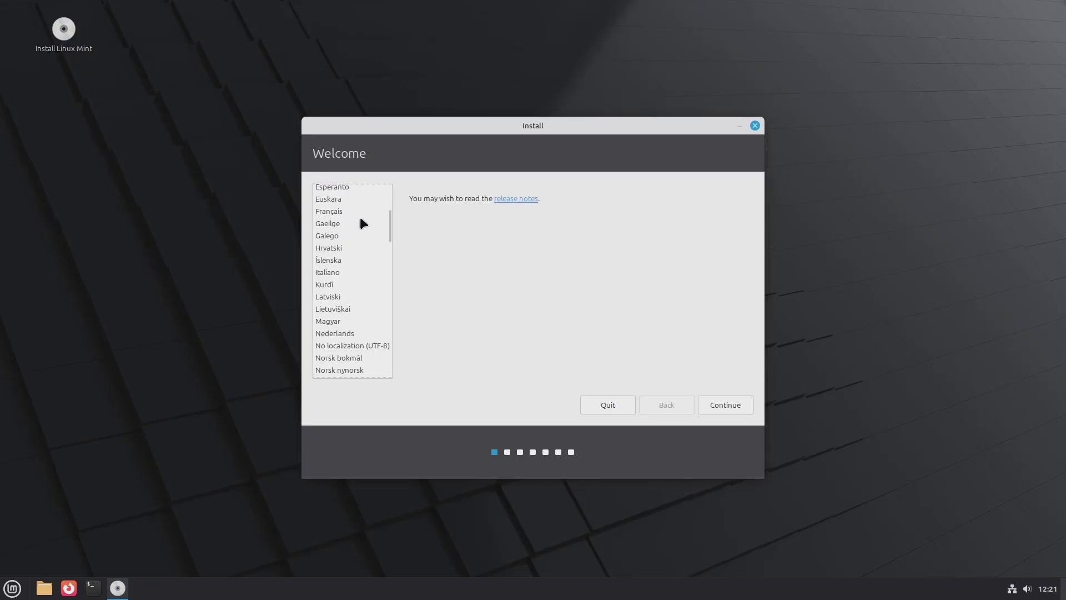
{"action": "scroll", "coordinate": [360, 217], "scroll_direction": "up", "scroll_amount": 3}
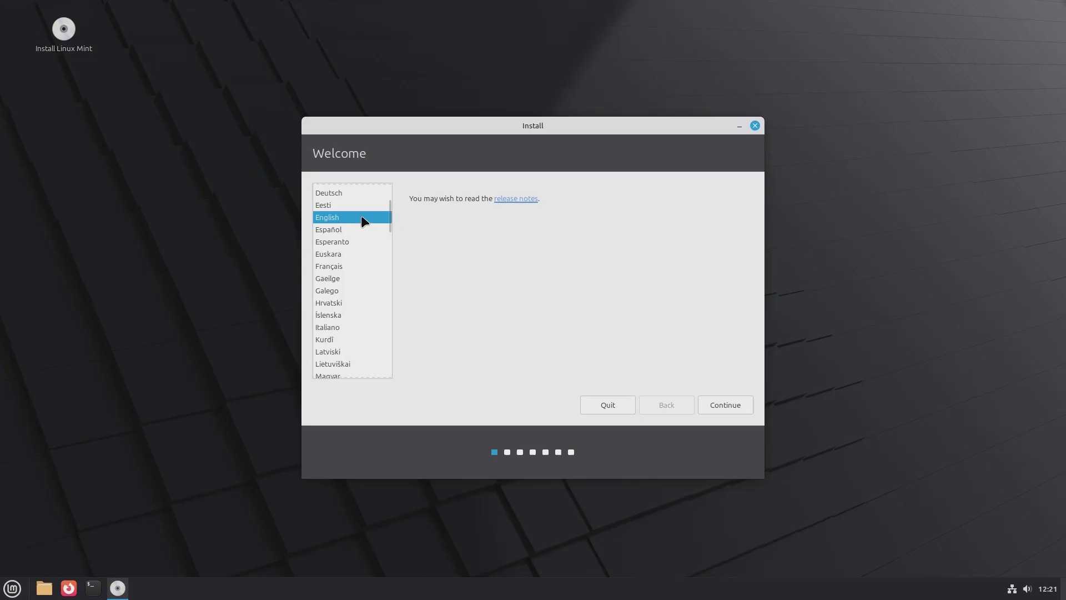
{"action": "left_click", "coordinate": [727, 407]}
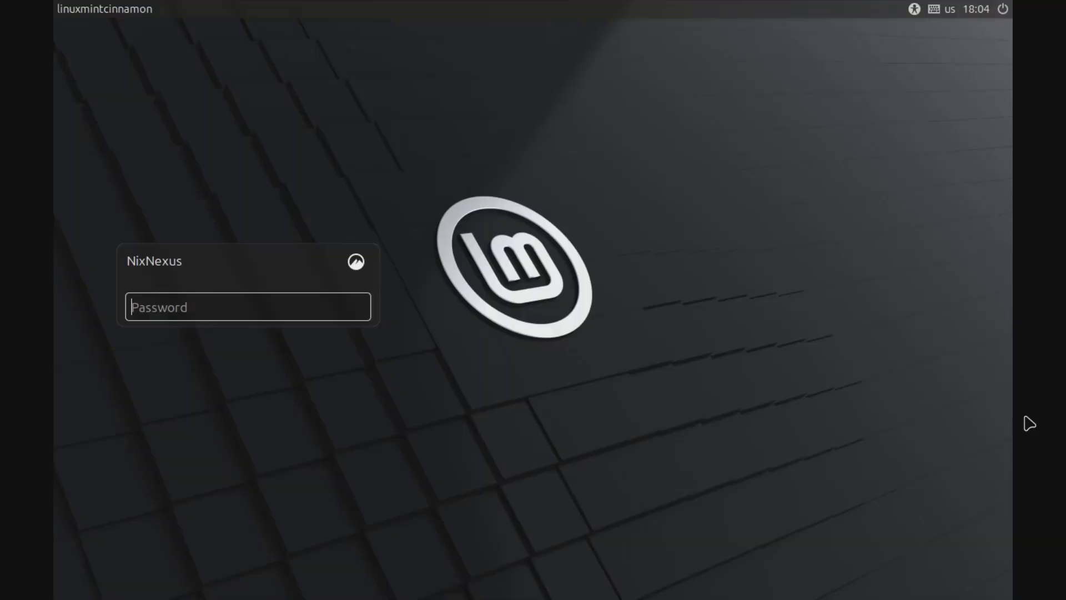
Enter the account password in the login screen's Password field.
{"action": "type", "text": "p"}
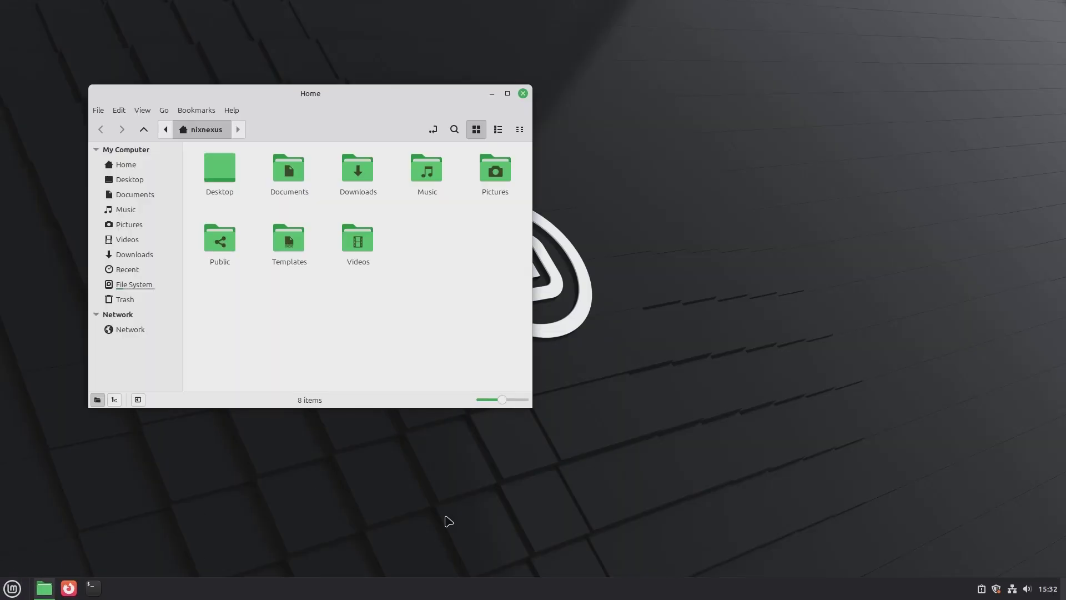
Launch Themes by searching 'themes' in the Mint menu and place it beside the Home window.
{"action": "left_click", "coordinate": [12, 588]}
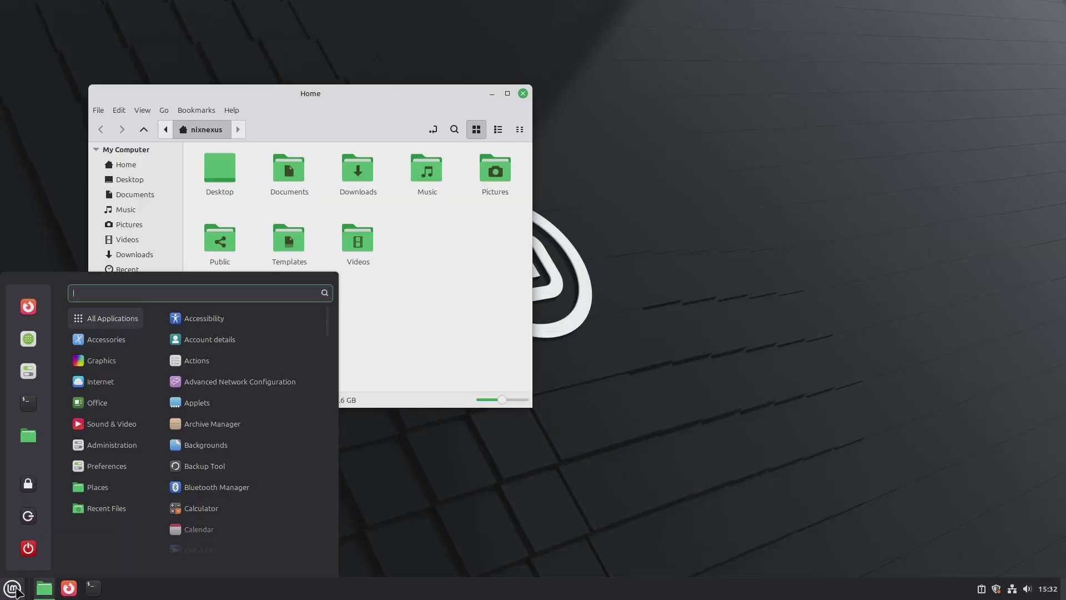
{"action": "type", "text": "themes"}
{"action": "key", "text": "Return"}
{"action": "left_click_drag", "start_coordinate": [550, 137], "coordinate": [786, 137]}
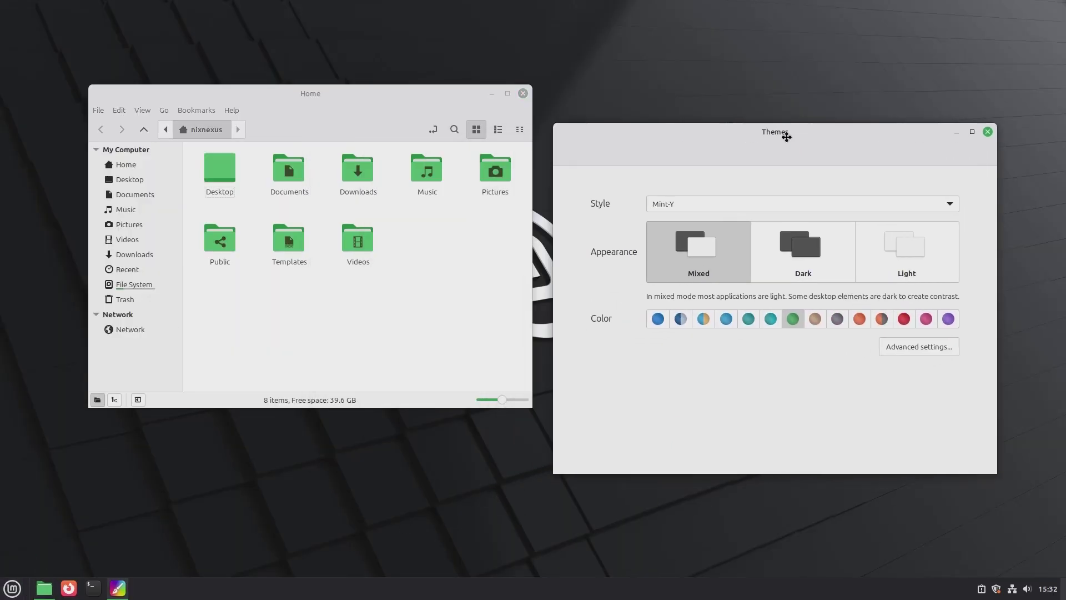
Try the Mint-X style, then Mint-Y, then return to Mint-X.
{"action": "left_click", "coordinate": [688, 204]}
{"action": "left_click", "coordinate": [691, 190]}
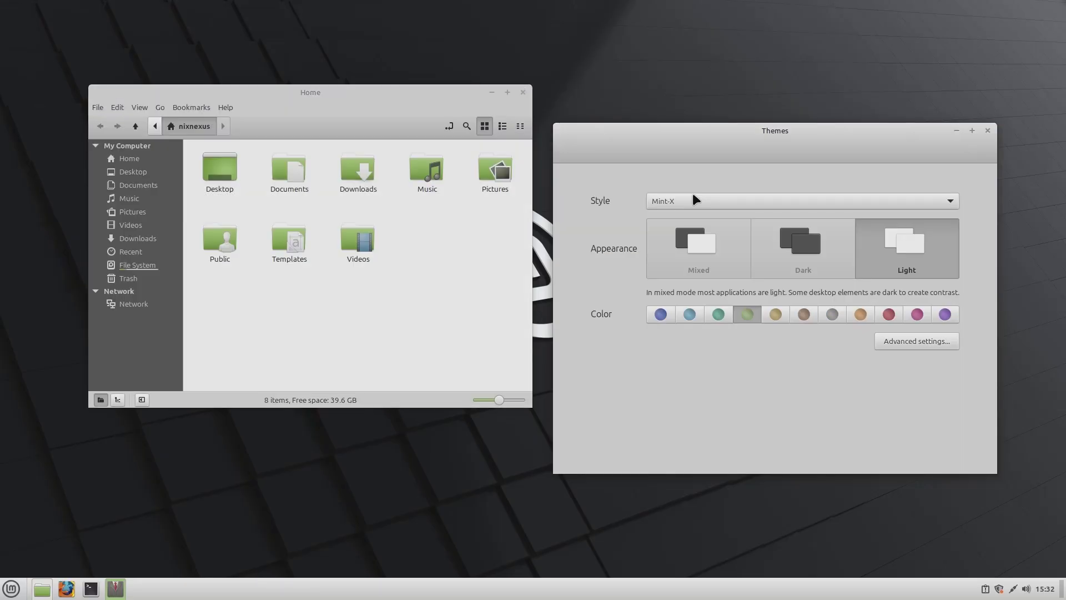
{"action": "left_click", "coordinate": [693, 195]}
{"action": "left_click", "coordinate": [694, 182]}
{"action": "left_click", "coordinate": [693, 199]}
{"action": "left_click", "coordinate": [686, 215]}
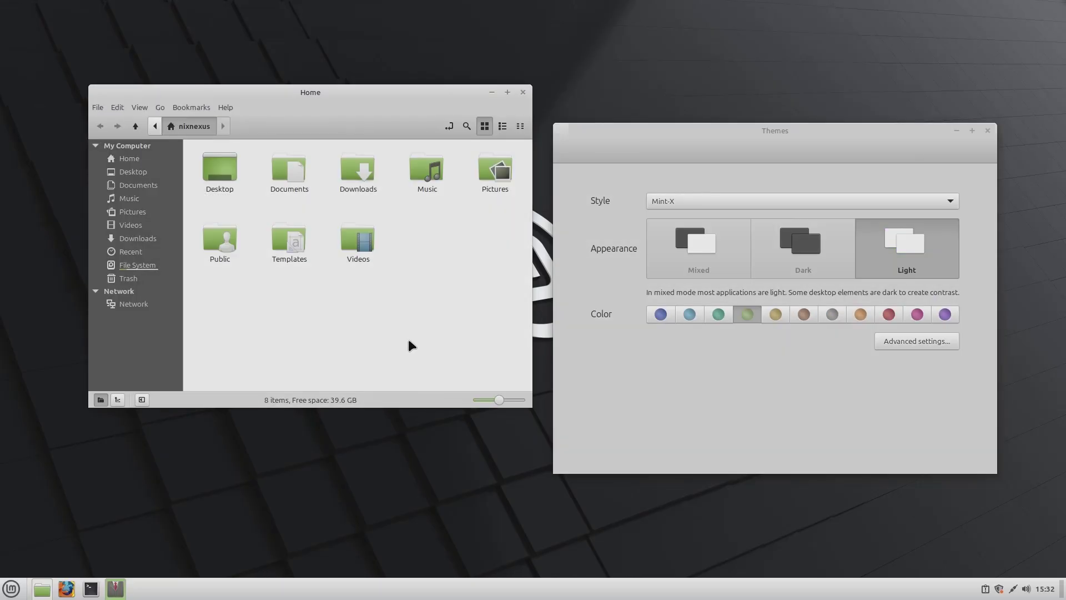
Maximize the Home window, then apply the Mint-Y style with the Dark appearance.
{"action": "left_click", "coordinate": [409, 343]}
{"action": "left_click", "coordinate": [507, 92]}
{"action": "key", "text": "alt+Tab"}
{"action": "left_click", "coordinate": [711, 201]}
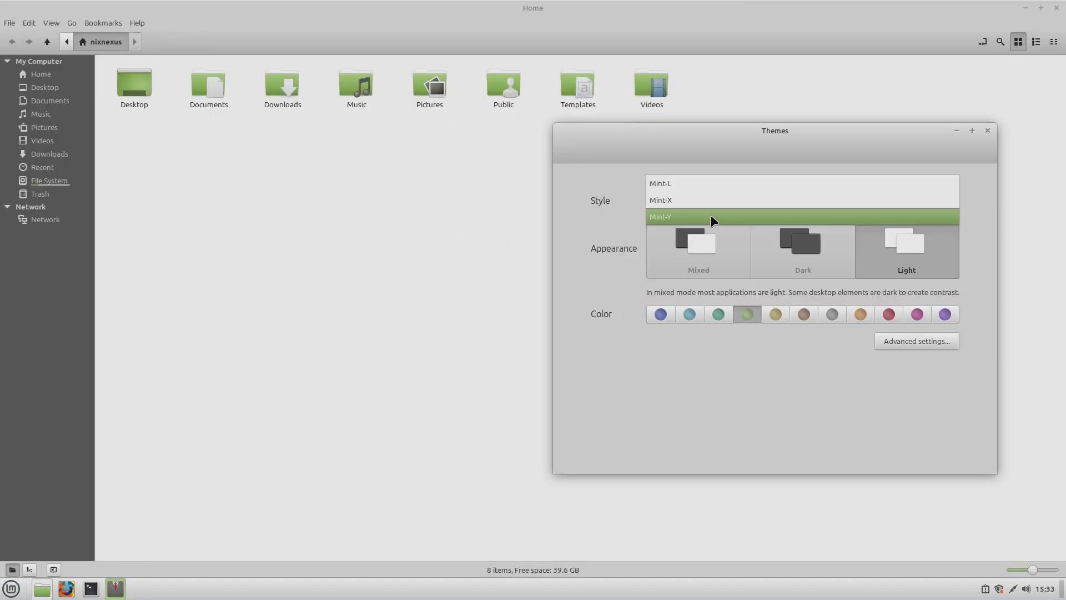
{"action": "left_click", "coordinate": [711, 217]}
{"action": "left_click", "coordinate": [814, 260]}
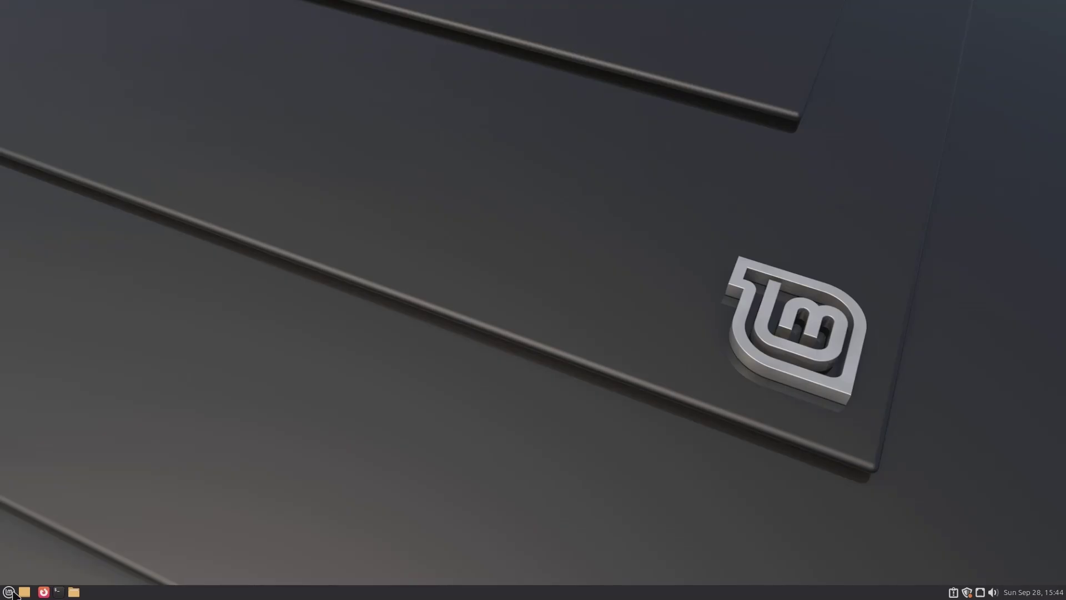
Start a new Wi-Fi connection in Advanced Network Configuration, then cancel it and close the window.
{"action": "left_click", "coordinate": [12, 592]}
{"action": "left_click", "coordinate": [279, 390]}
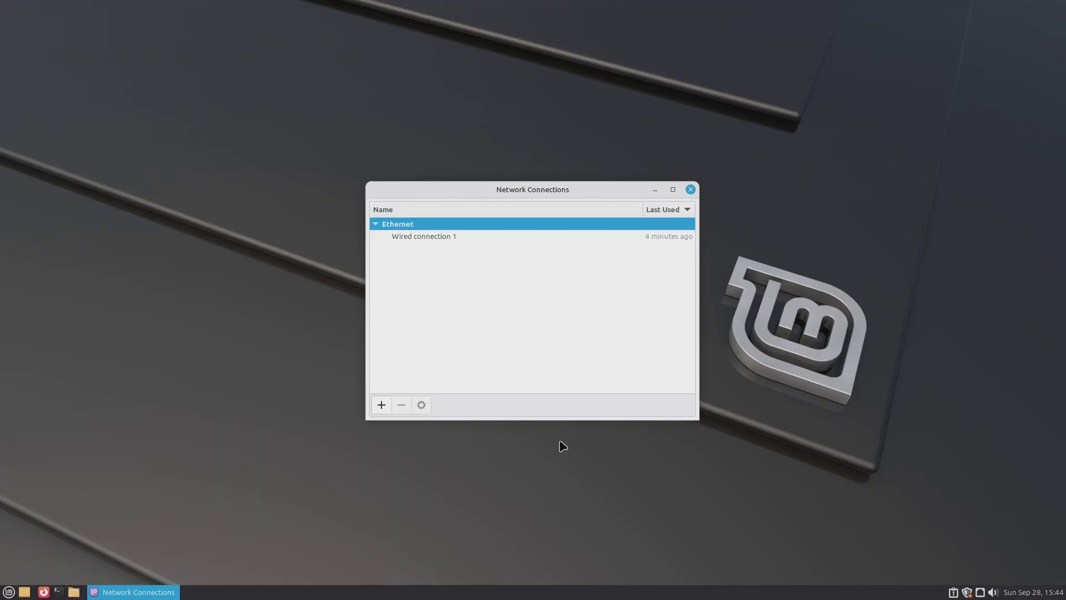
{"action": "left_click", "coordinate": [381, 405]}
{"action": "left_click", "coordinate": [445, 322]}
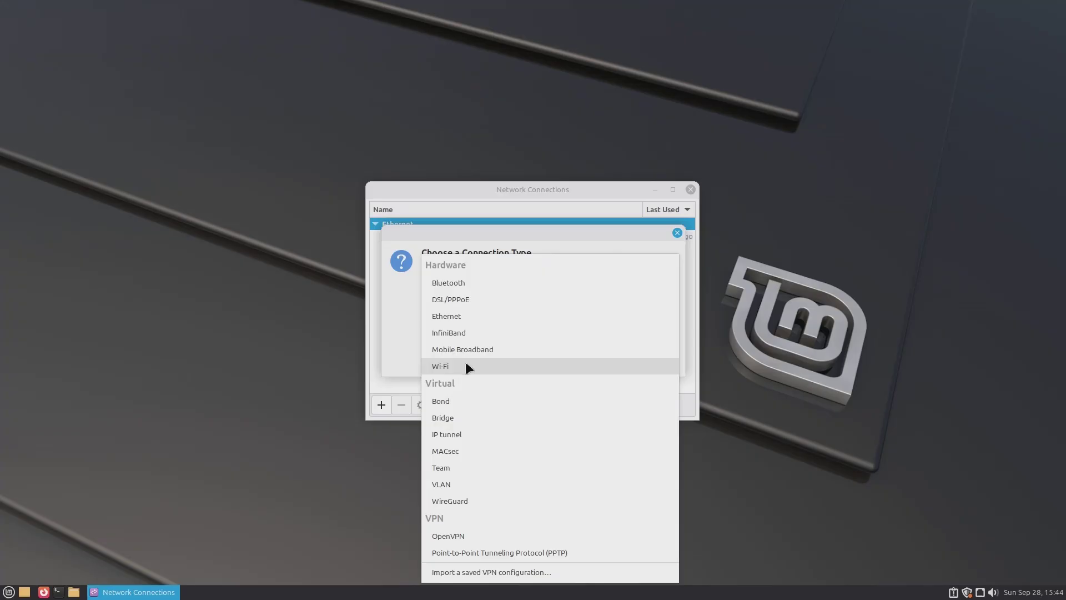
{"action": "left_click", "coordinate": [466, 366]}
{"action": "left_click", "coordinate": [660, 363]}
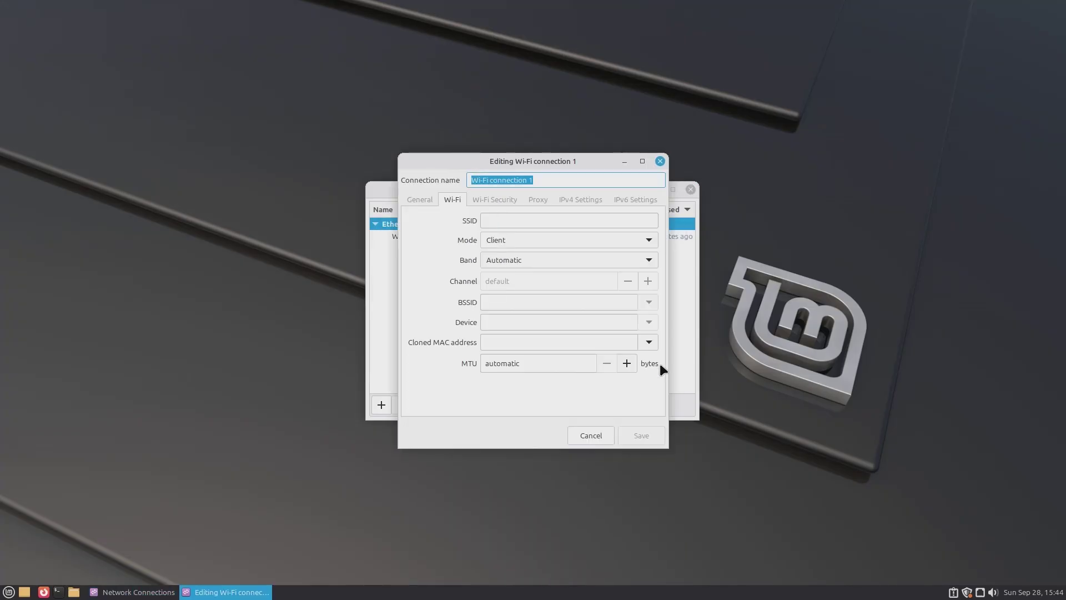
{"action": "left_click", "coordinate": [607, 431]}
{"action": "left_click", "coordinate": [691, 189]}
Open the Important Documents file from the Documents folder in the home file manager.
{"action": "left_click", "coordinate": [74, 592]}
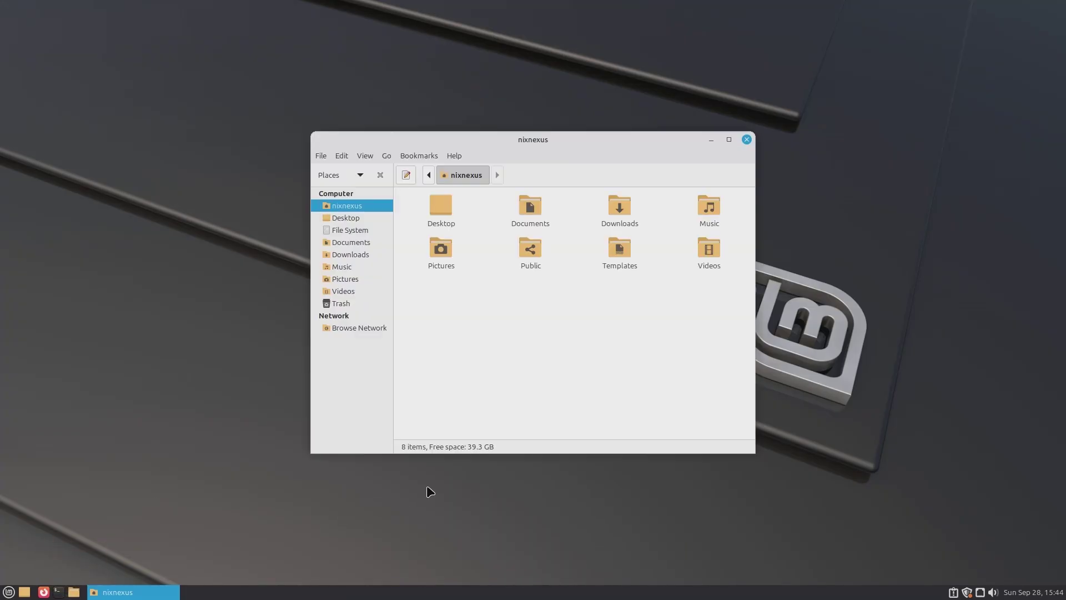
{"action": "left_click", "coordinate": [351, 243]}
{"action": "double_click", "coordinate": [436, 210]}
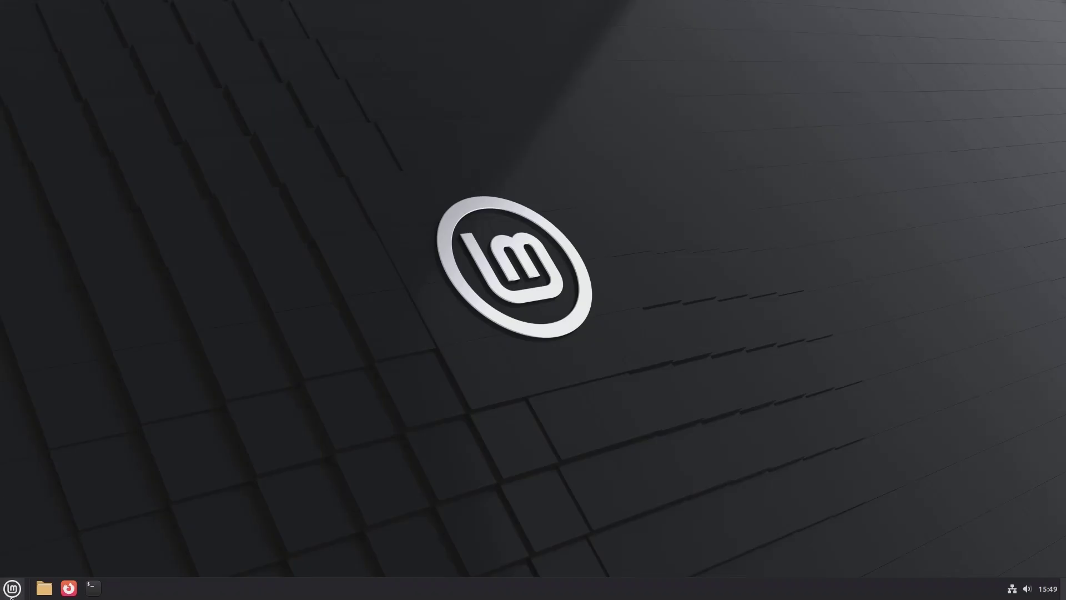
Show the applications menu on three desktops, launch Celluloid, and move Firefox to the right.
{"action": "left_click", "coordinate": [12, 588]}
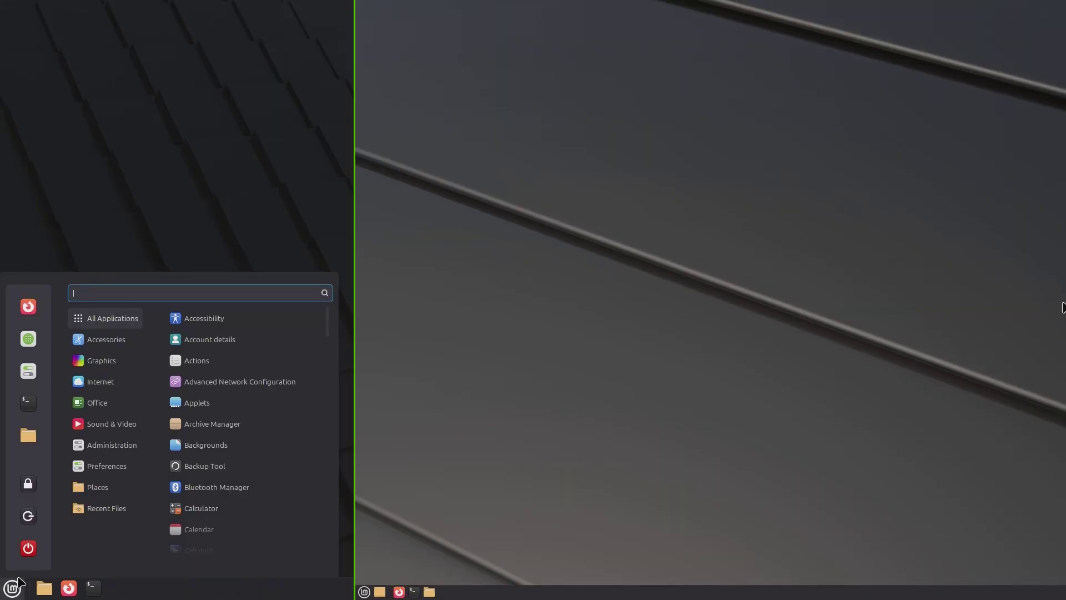
{"action": "left_click", "coordinate": [364, 591]}
{"action": "left_click", "coordinate": [719, 591]}
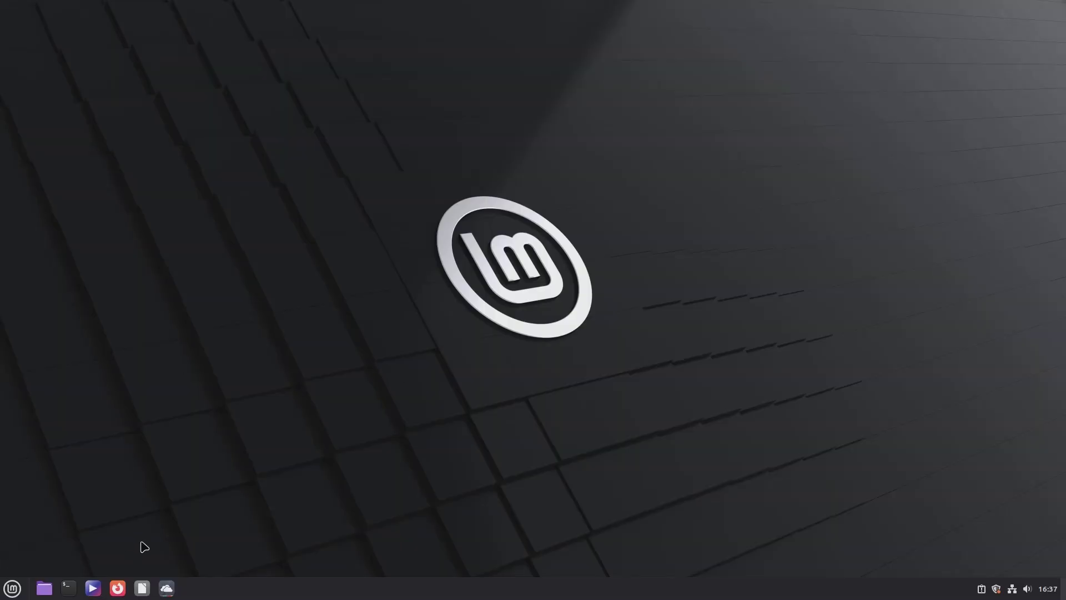
{"action": "left_click", "coordinate": [92, 588]}
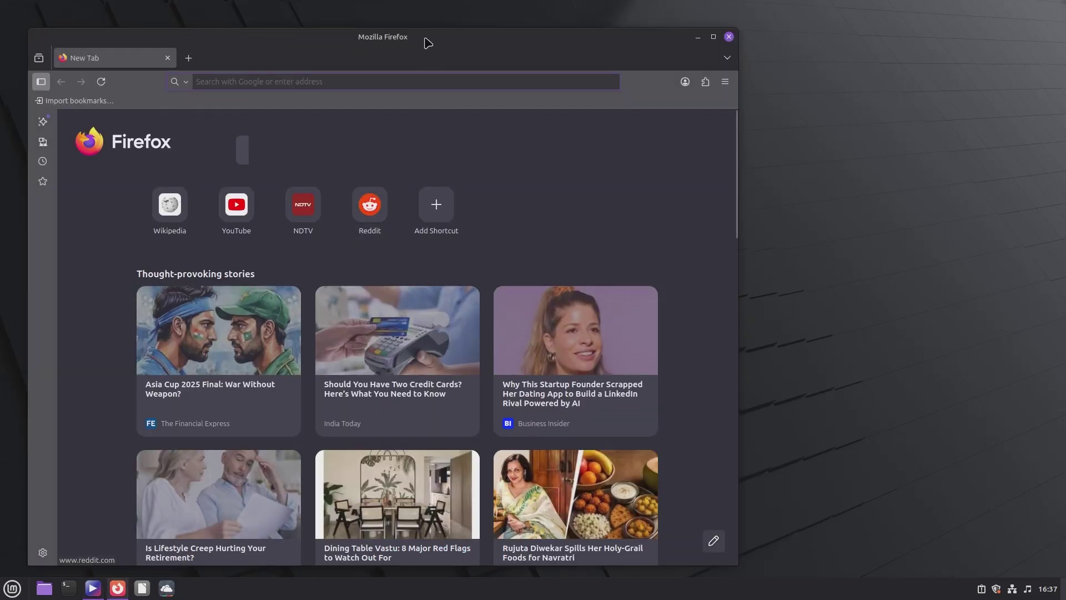
{"action": "left_click_drag", "start_coordinate": [428, 43], "coordinate": [745, 33]}
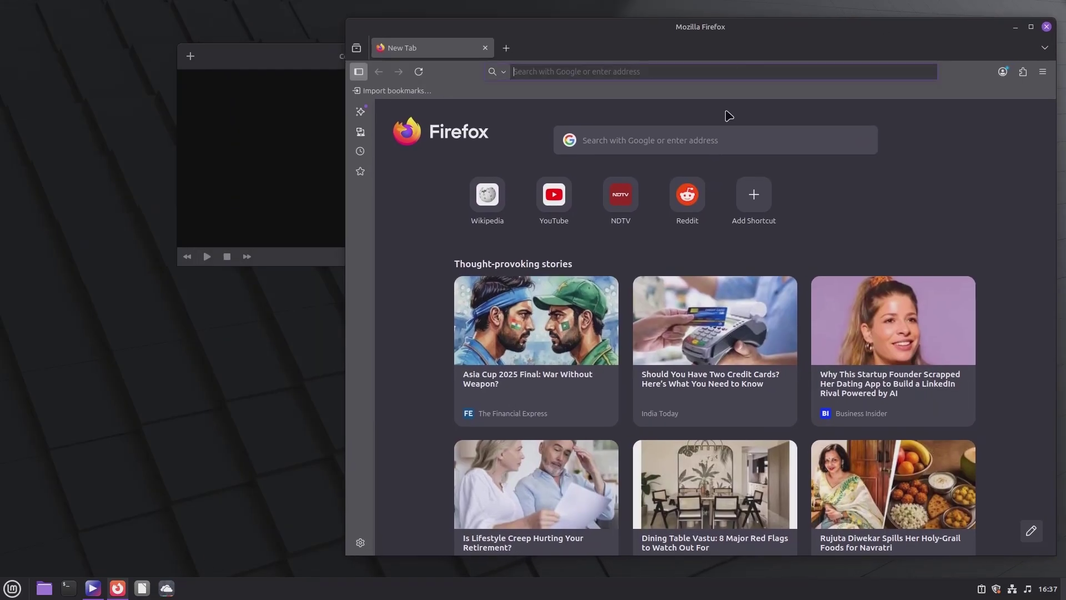
Launch LibreOffice and Web Apps, then start adding a new web app with its address.
{"action": "left_click", "coordinate": [142, 588]}
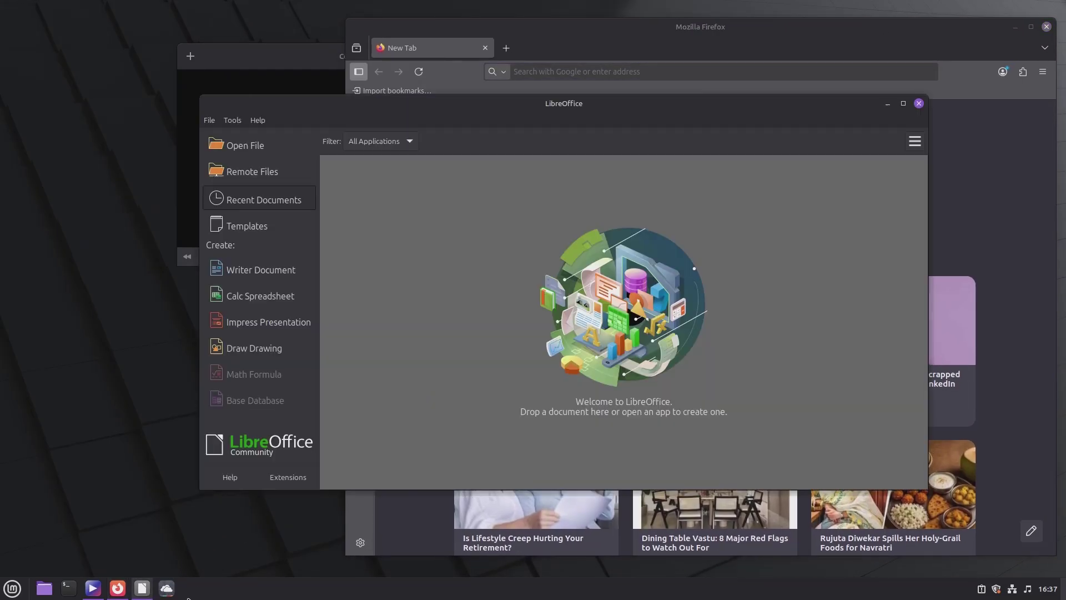
{"action": "left_click", "coordinate": [166, 588]}
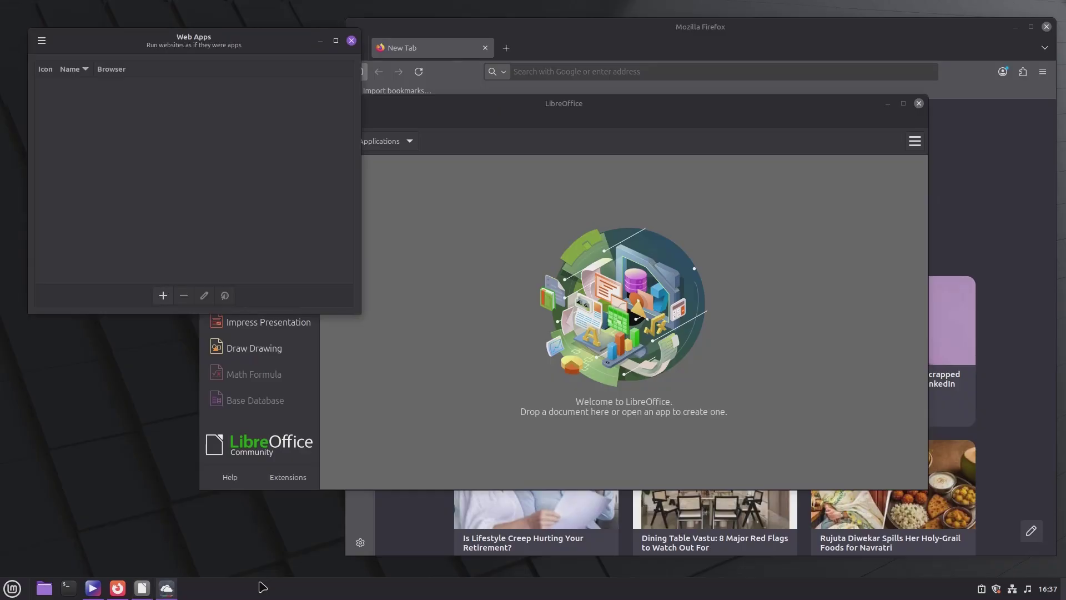
{"action": "left_click_drag", "start_coordinate": [238, 112], "coordinate": [565, 177]}
{"action": "left_click", "coordinate": [421, 401]}
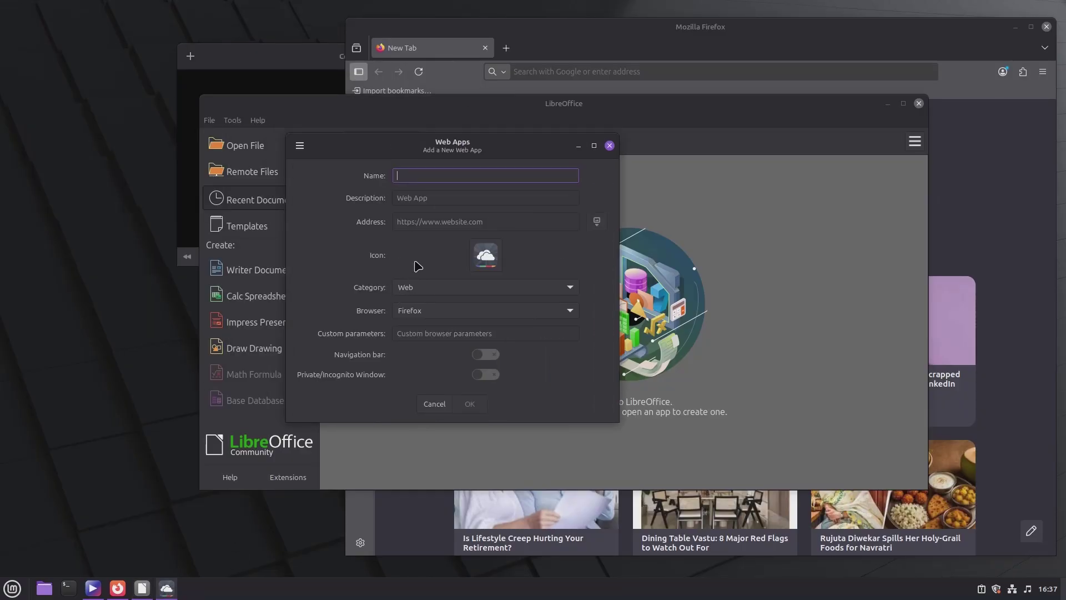
{"action": "left_click", "coordinate": [444, 222]}
Paste the web app's address, then launch Software Manager from the Mint menu.
{"action": "type", "text": "web.whatsapp.com"}
{"action": "left_click", "coordinate": [450, 175]}
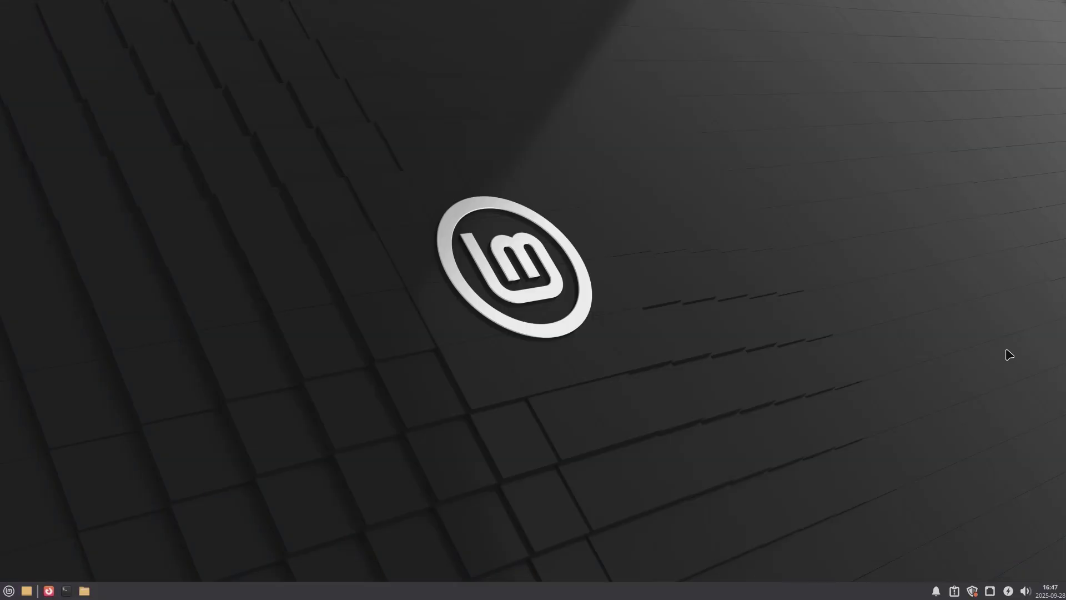
{"action": "left_click", "coordinate": [8, 590]}
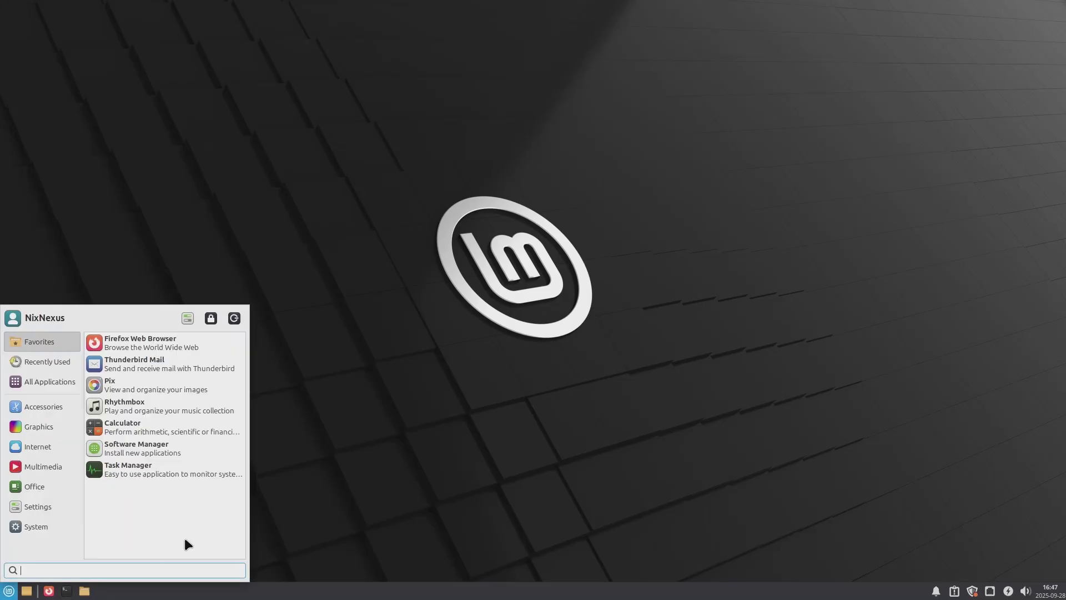
{"action": "left_click", "coordinate": [164, 450]}
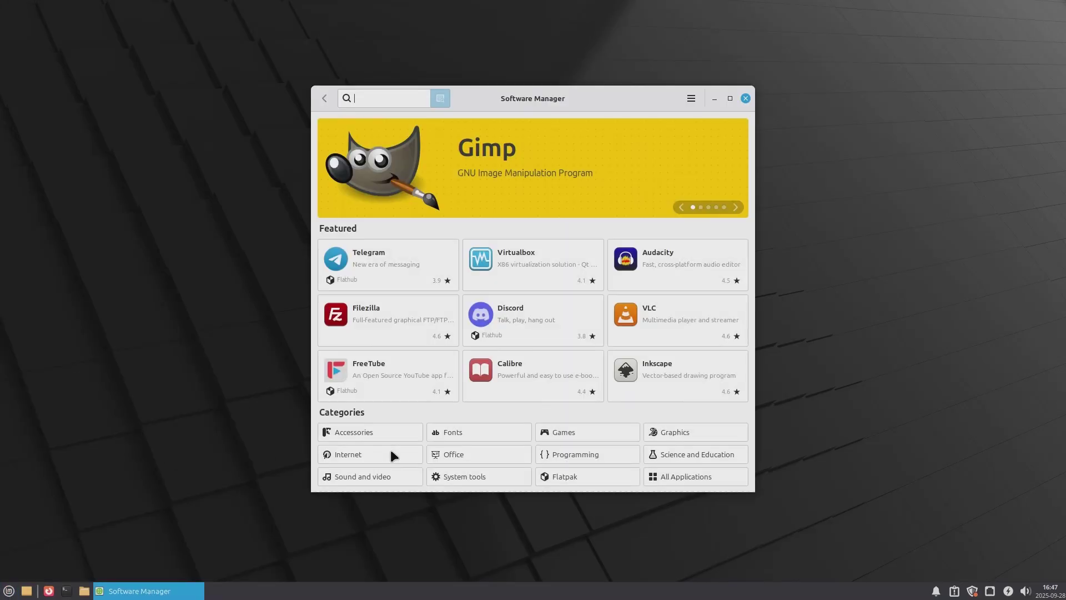
View Gimp's details and package sources, then go back to the store home page.
{"action": "left_click", "coordinate": [464, 168]}
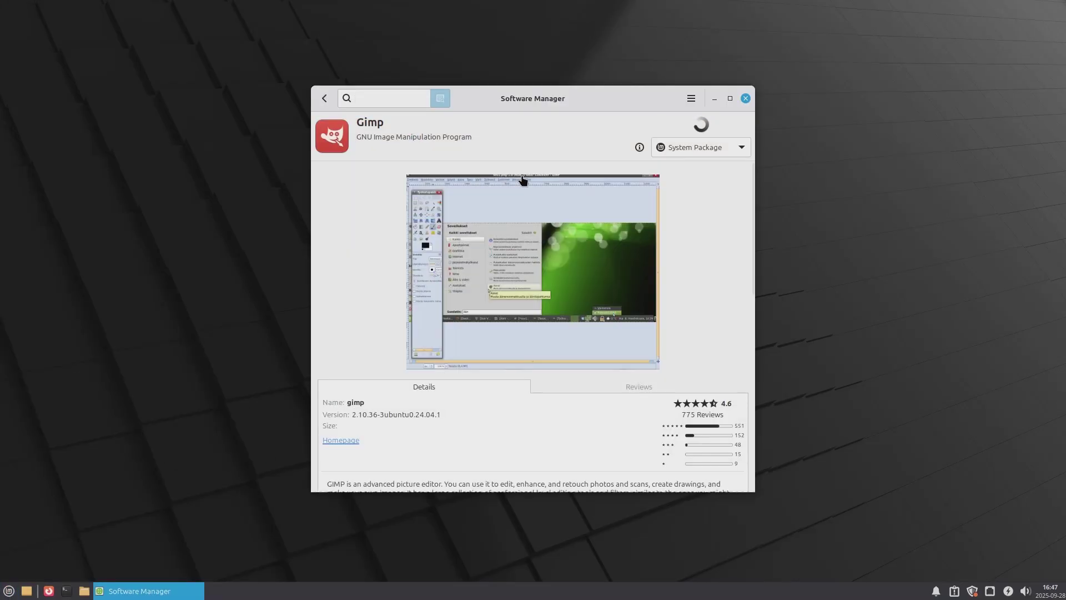
{"action": "left_click", "coordinate": [719, 147]}
{"action": "left_click", "coordinate": [720, 167]}
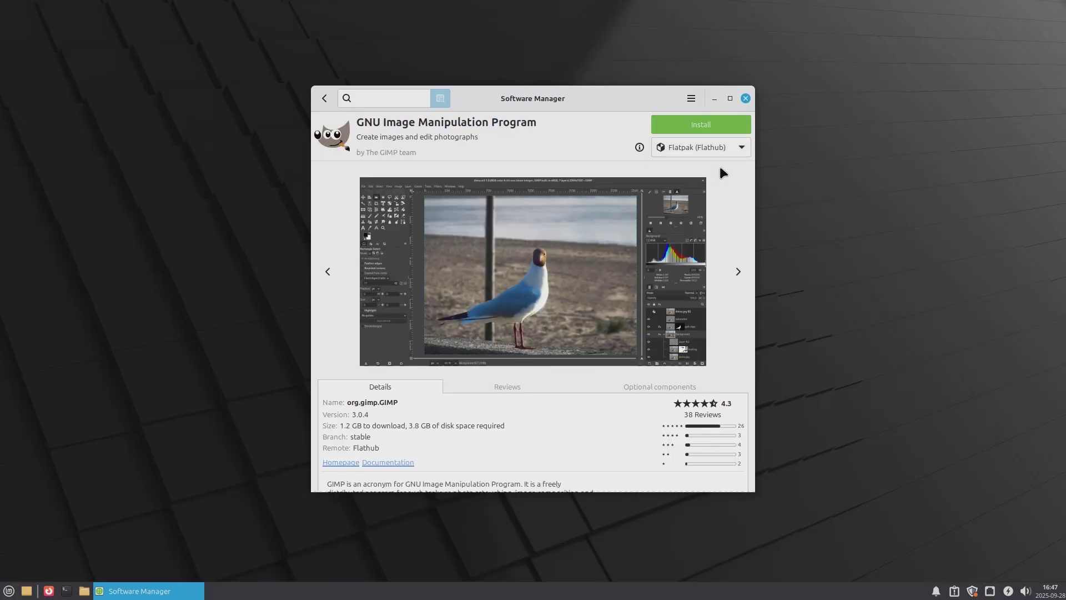
{"action": "key", "text": "alt+Left"}
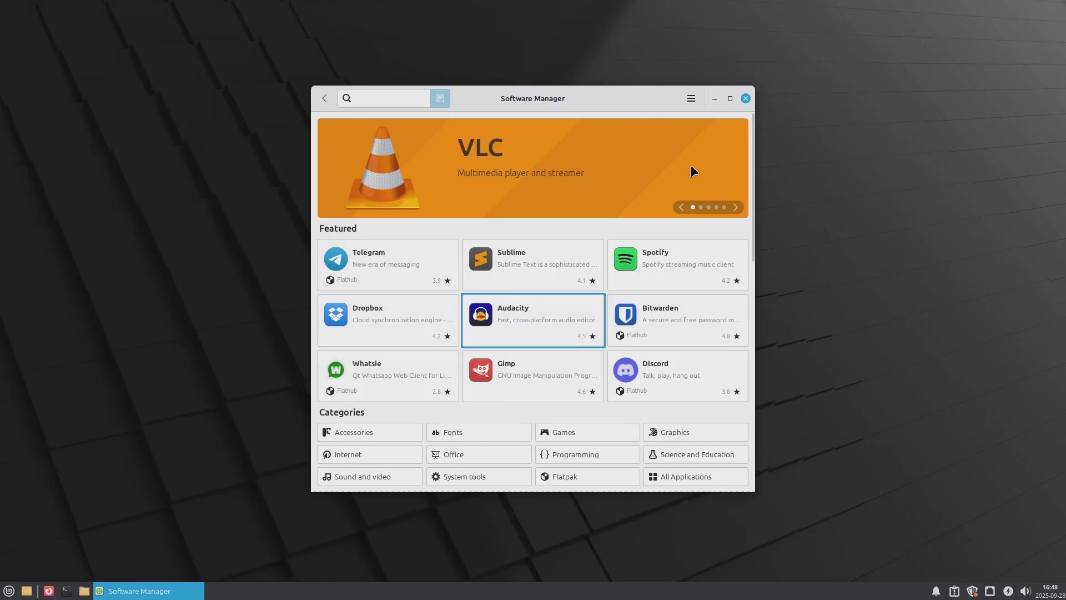
Run 'sudo apt install vlc' in a terminal, enter the admin password, and confirm with y.
{"action": "left_click", "coordinate": [67, 591]}
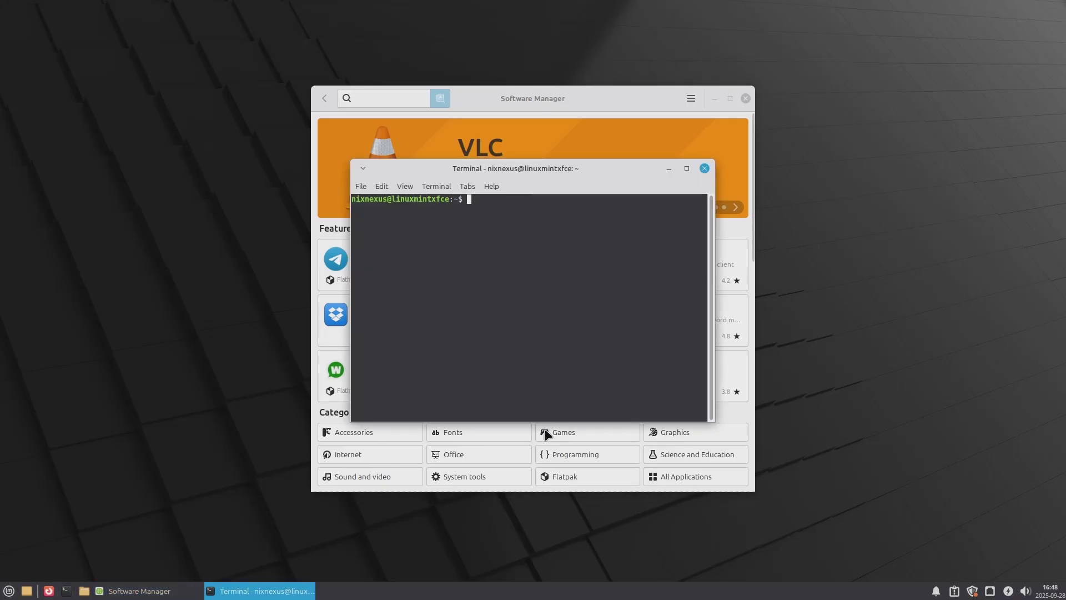
{"action": "type", "text": "sudo apt install vlc"}
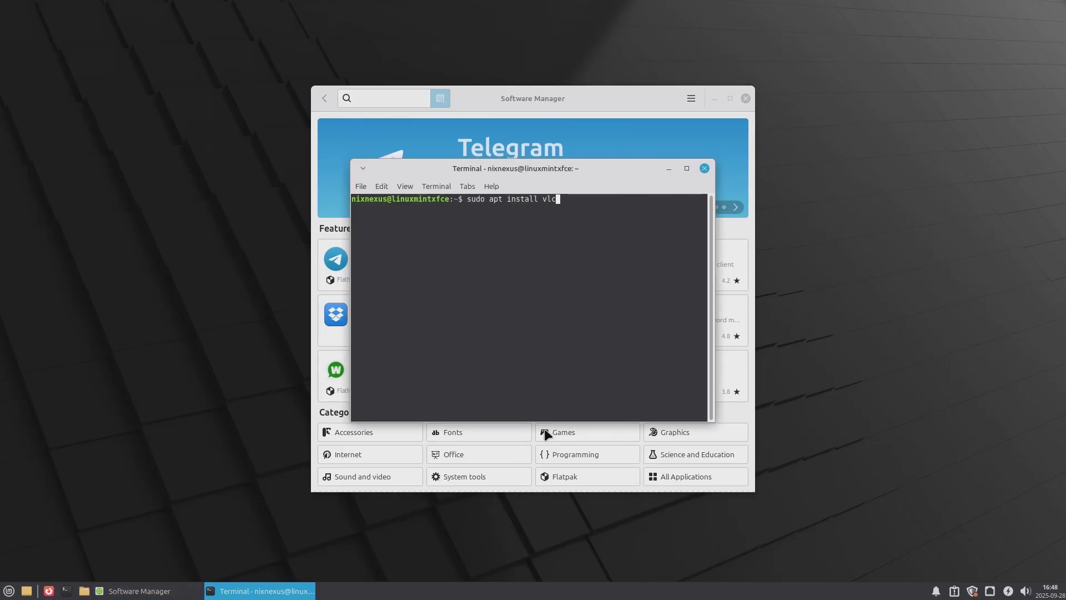
{"action": "key", "text": "Return"}
{"action": "type", "text": "***"}
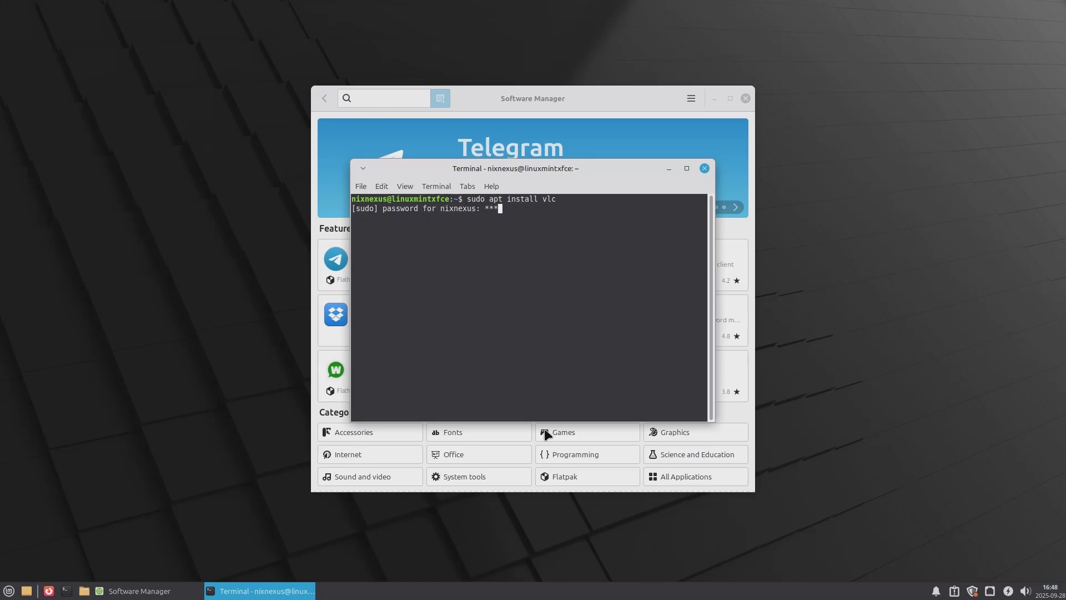
{"action": "key", "text": "Return"}
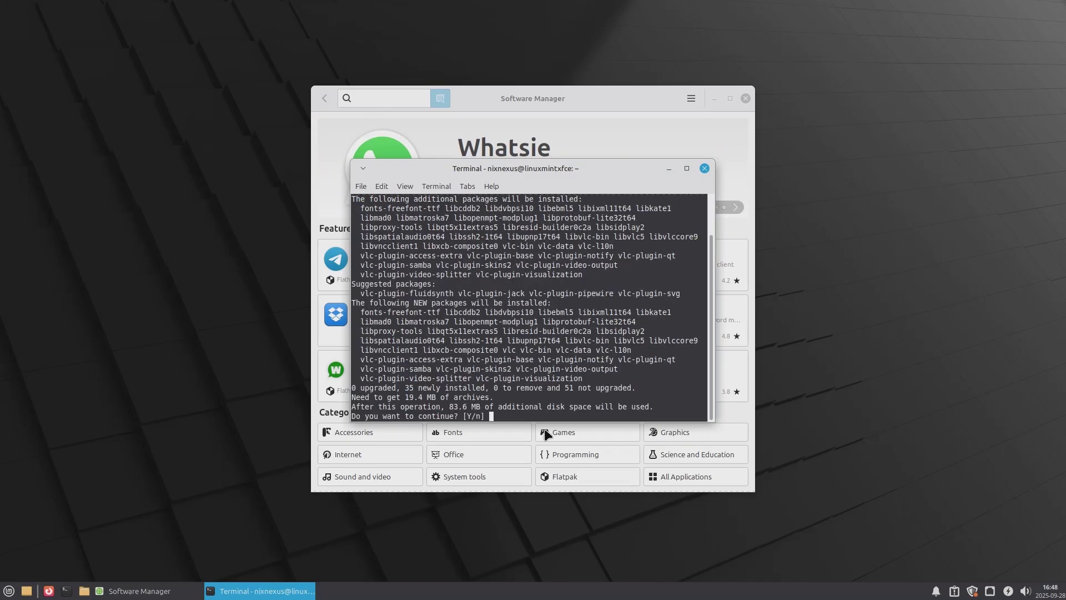
{"action": "type", "text": "y"}
{"action": "key", "text": "Return"}
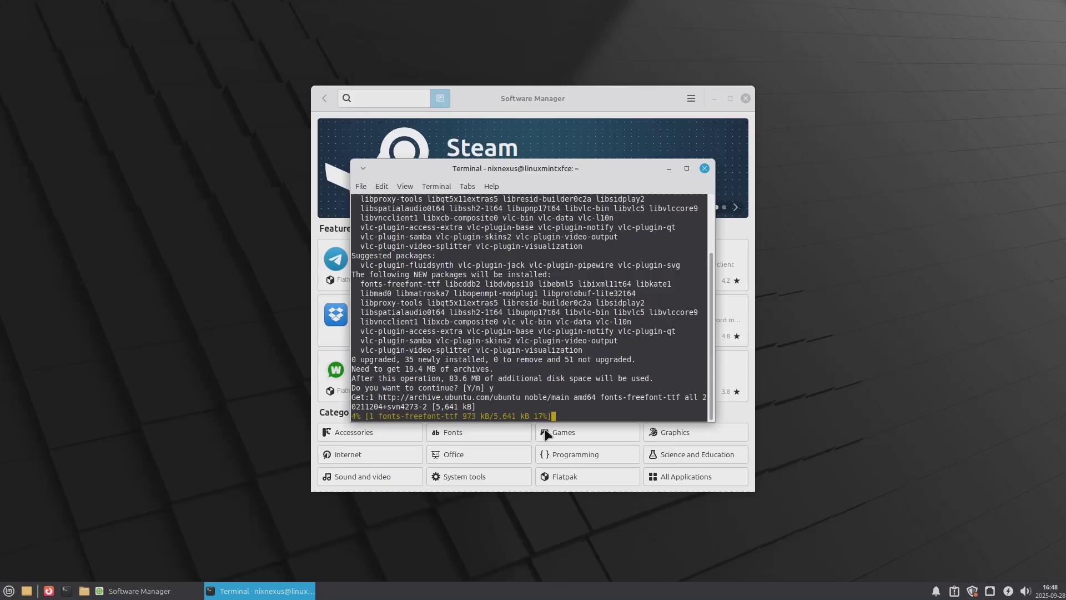
{"action": "left_click", "coordinate": [973, 591]}
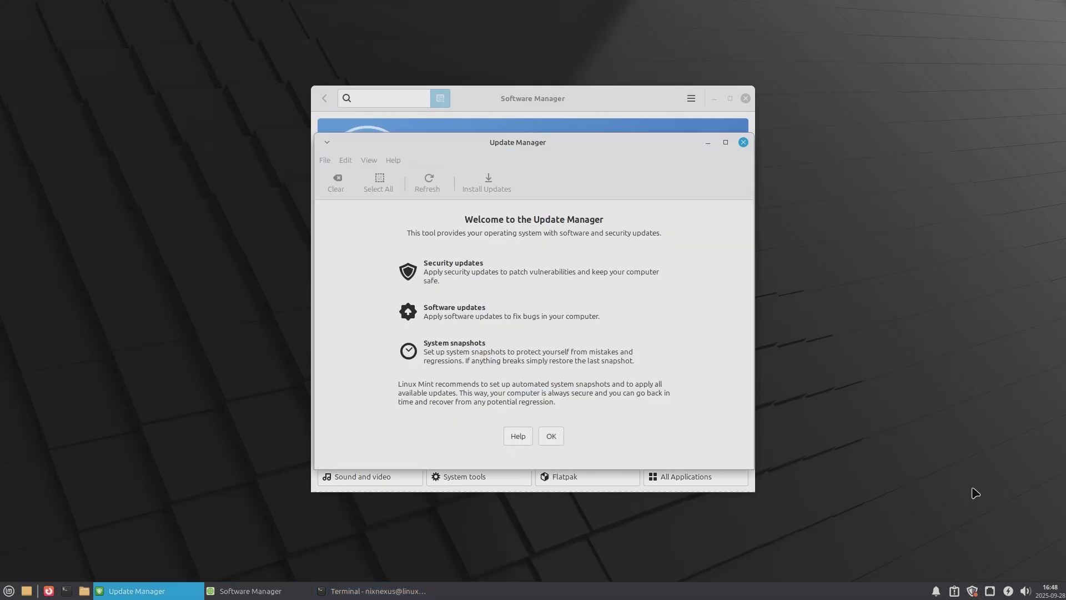
Dismiss the welcome page, glance at System Snapshots, then open the Linux Kernels tool.
{"action": "left_click", "coordinate": [557, 437]}
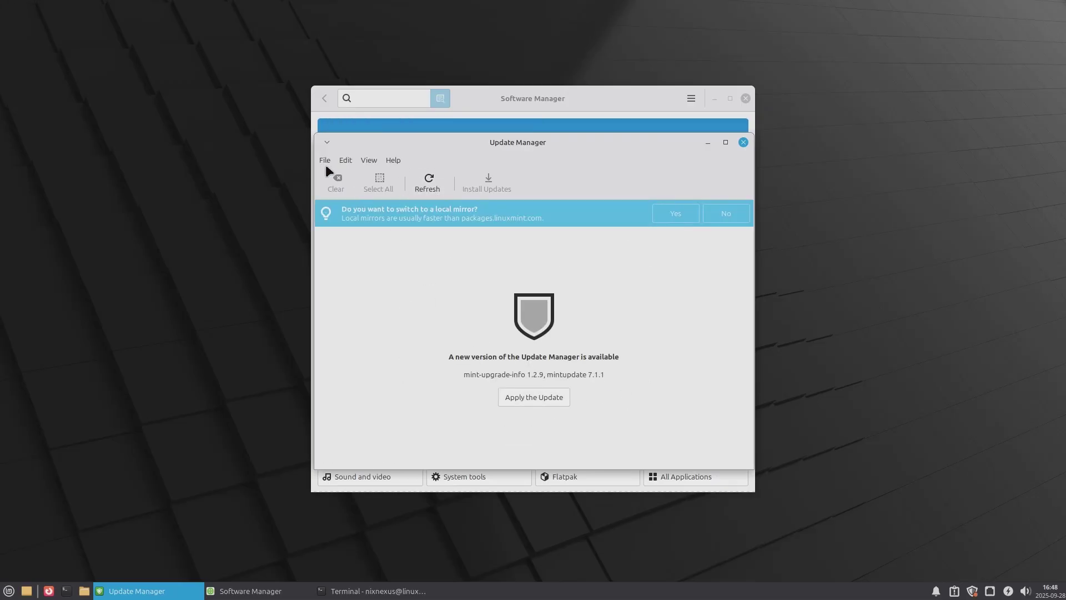
{"action": "left_click", "coordinate": [344, 162]}
{"action": "left_click", "coordinate": [379, 192]}
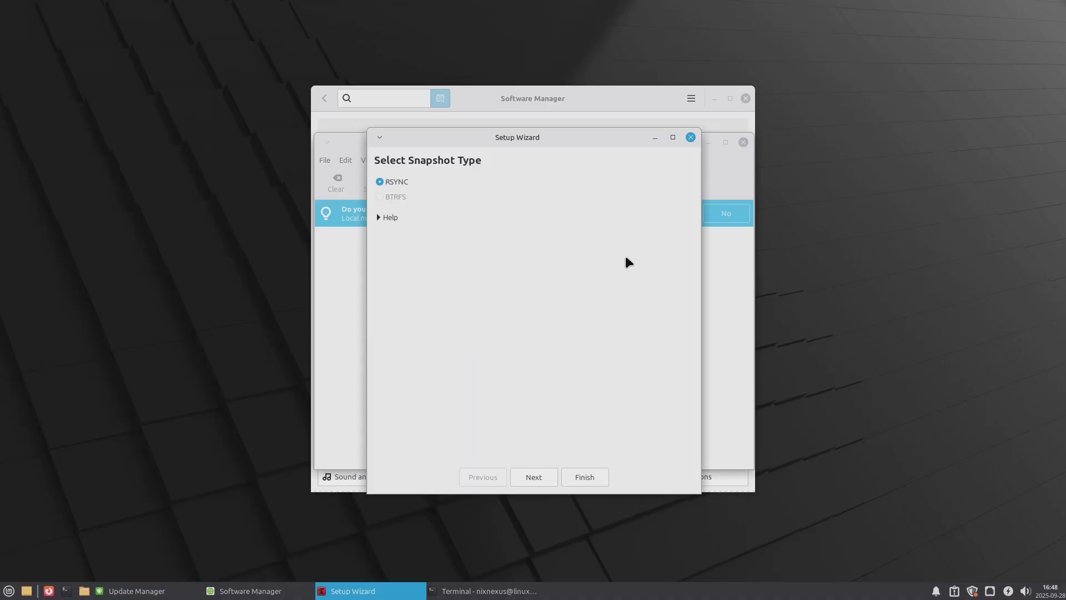
{"action": "left_click", "coordinate": [691, 139]}
{"action": "left_click", "coordinate": [369, 160]}
{"action": "left_click", "coordinate": [381, 222]}
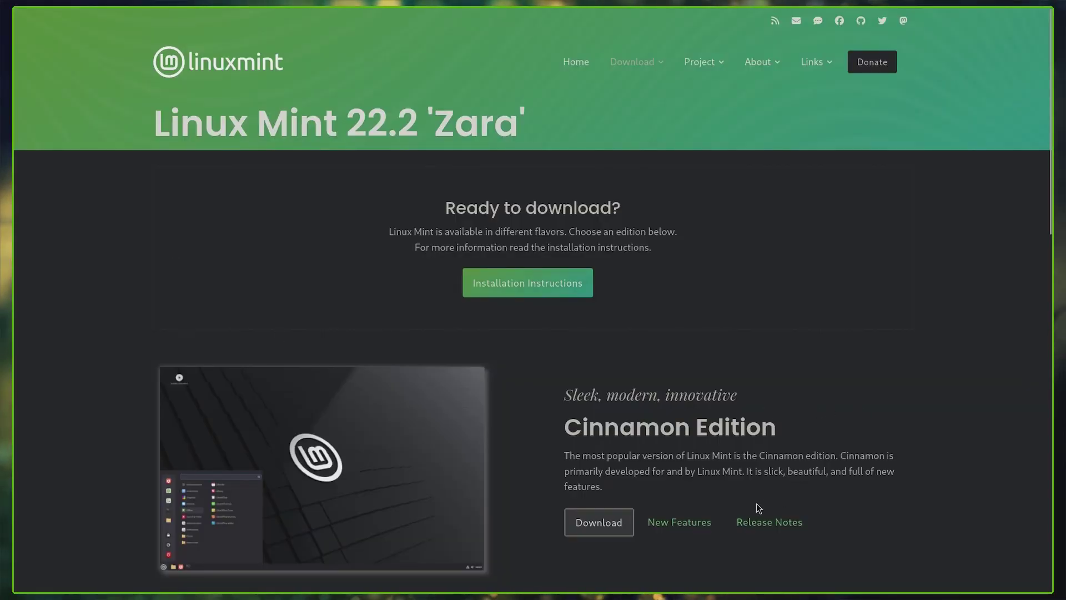
Open the Cinnamon 22.2 New Features page and highlight the HWE Kernel 6.14 sentence.
{"action": "left_click", "coordinate": [699, 522]}
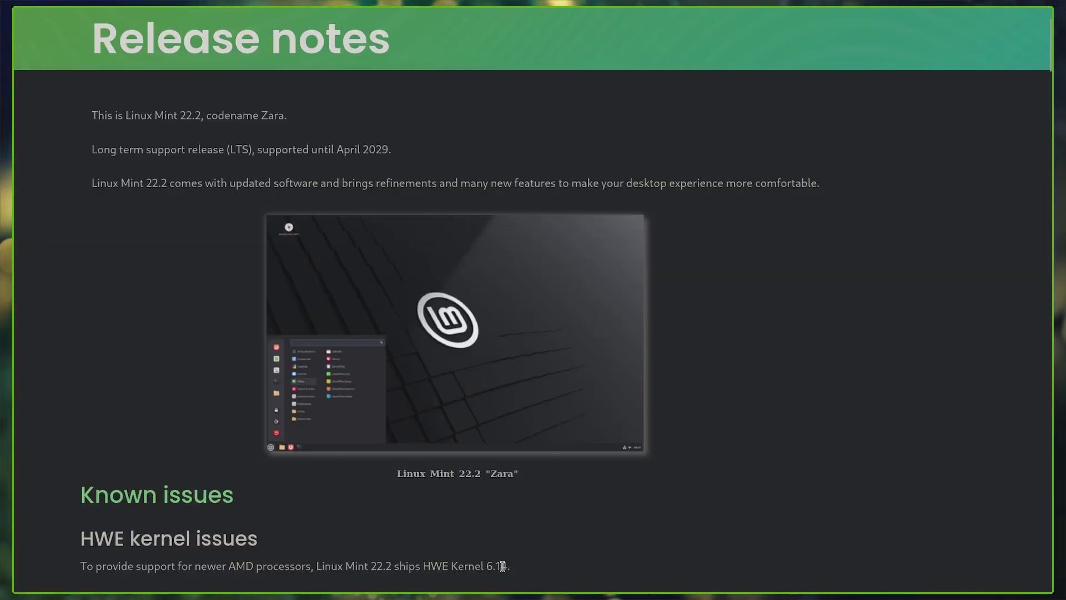
{"action": "left_click_drag", "start_coordinate": [505, 565], "coordinate": [316, 565]}
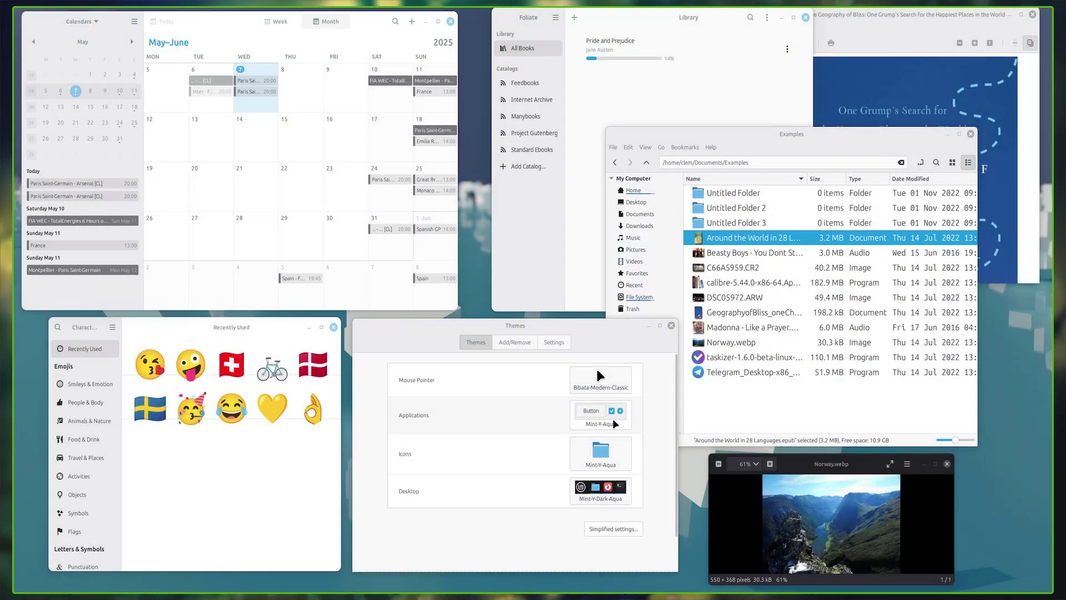
Apply the Mint-Y-Blue applications theme, then Mint-X-Pink.
{"action": "left_click", "coordinate": [601, 417]}
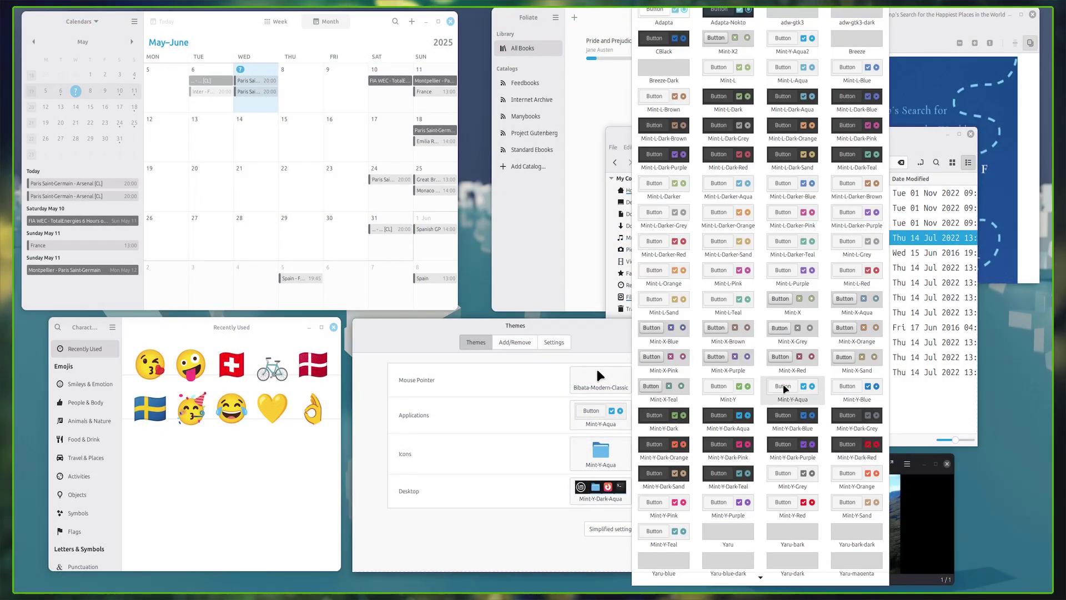
{"action": "left_click", "coordinate": [857, 391]}
{"action": "left_click", "coordinate": [614, 424]}
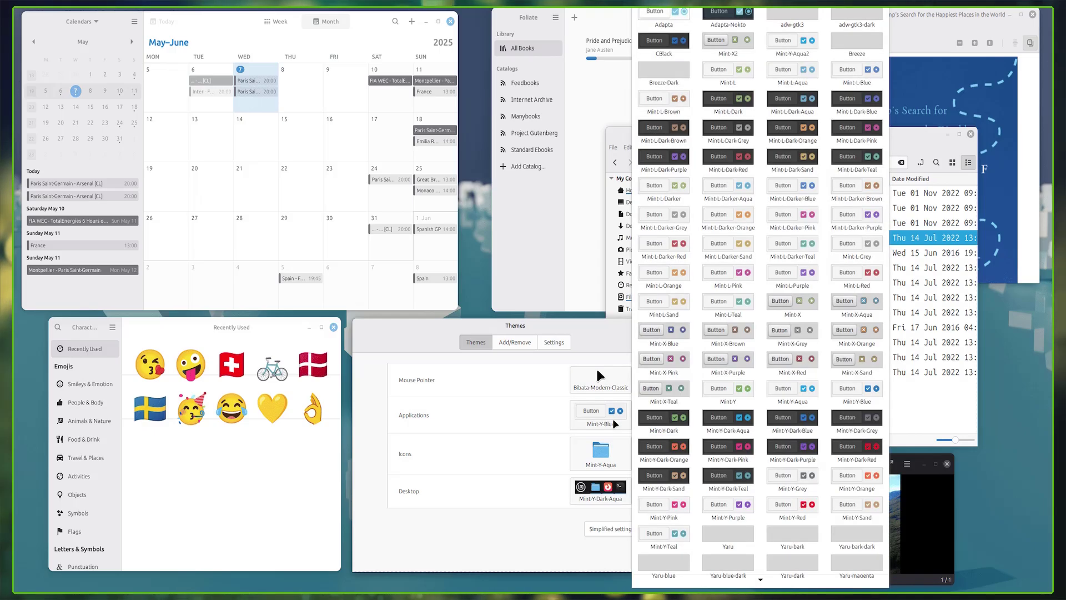
{"action": "left_click", "coordinate": [811, 311]}
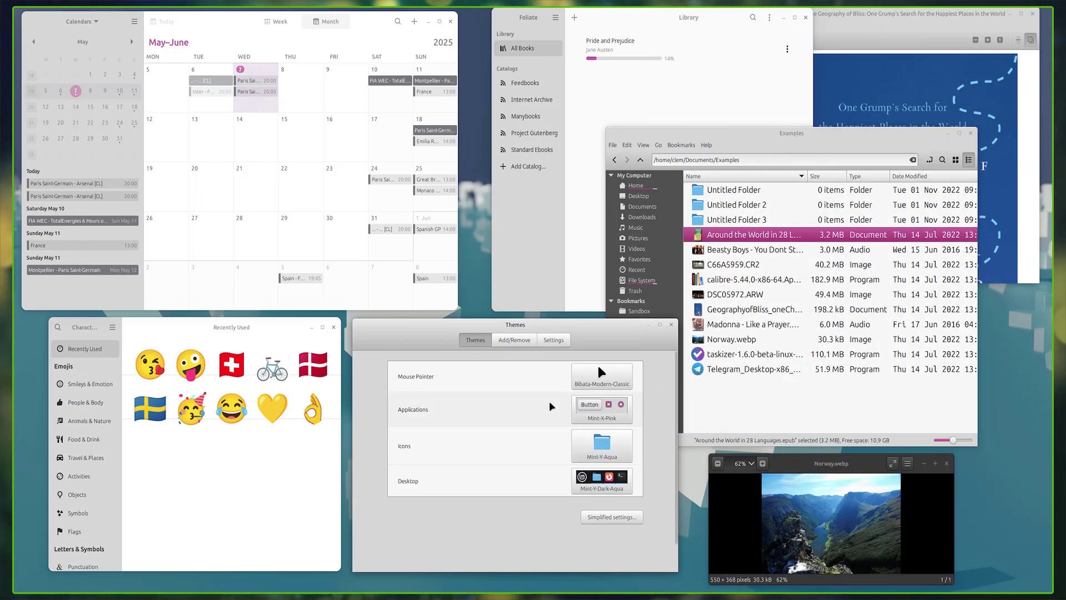
In simplified settings, choose the Mint-Y style, Dark appearance and red accent.
{"action": "left_click", "coordinate": [612, 516]}
{"action": "left_click", "coordinate": [458, 382]}
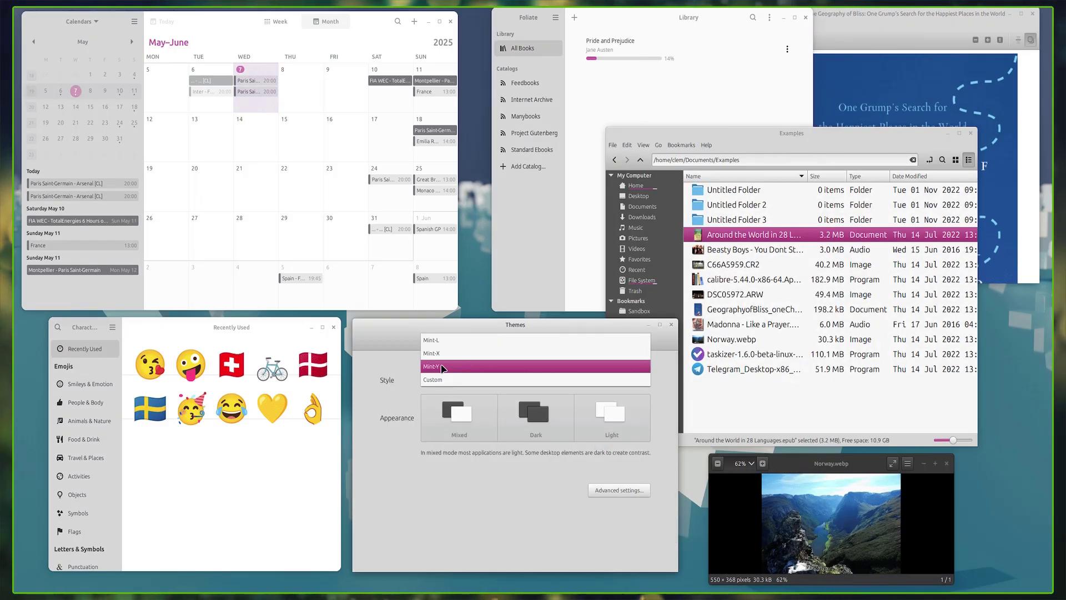
{"action": "left_click", "coordinate": [443, 367]}
{"action": "left_click", "coordinate": [534, 417]}
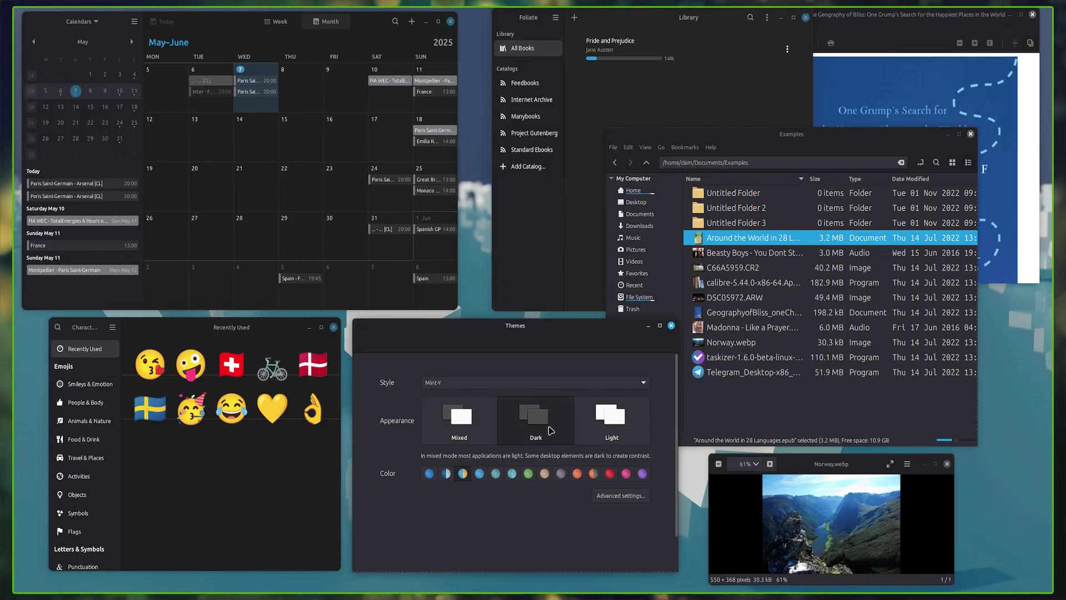
{"action": "left_click", "coordinate": [609, 474]}
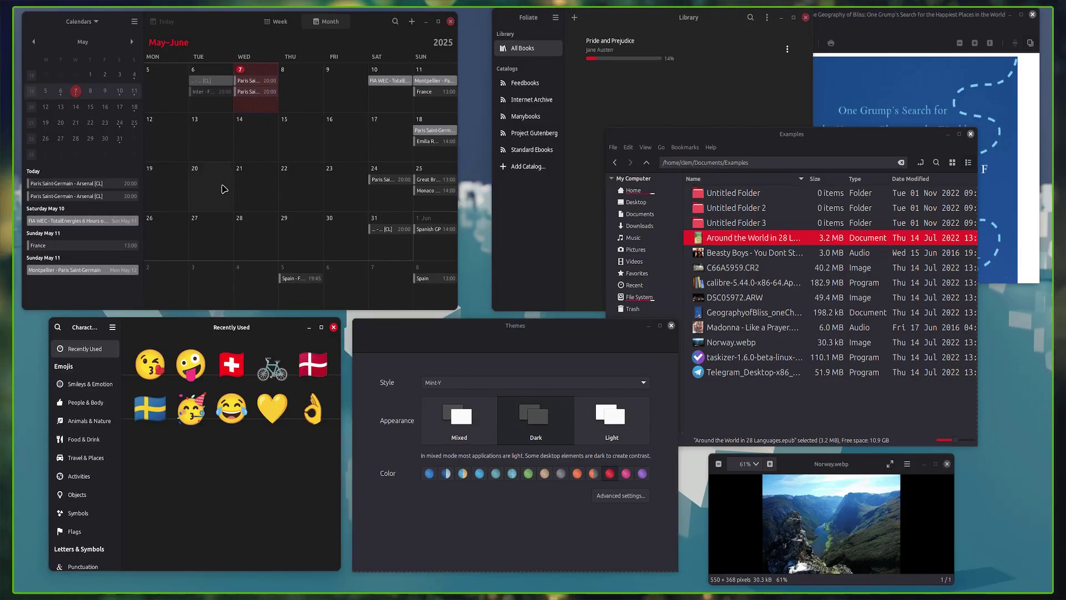
Change the accent to the blue/orange variant, use the Mixed appearance, and switch to Mint-X.
{"action": "left_click", "coordinate": [463, 474]}
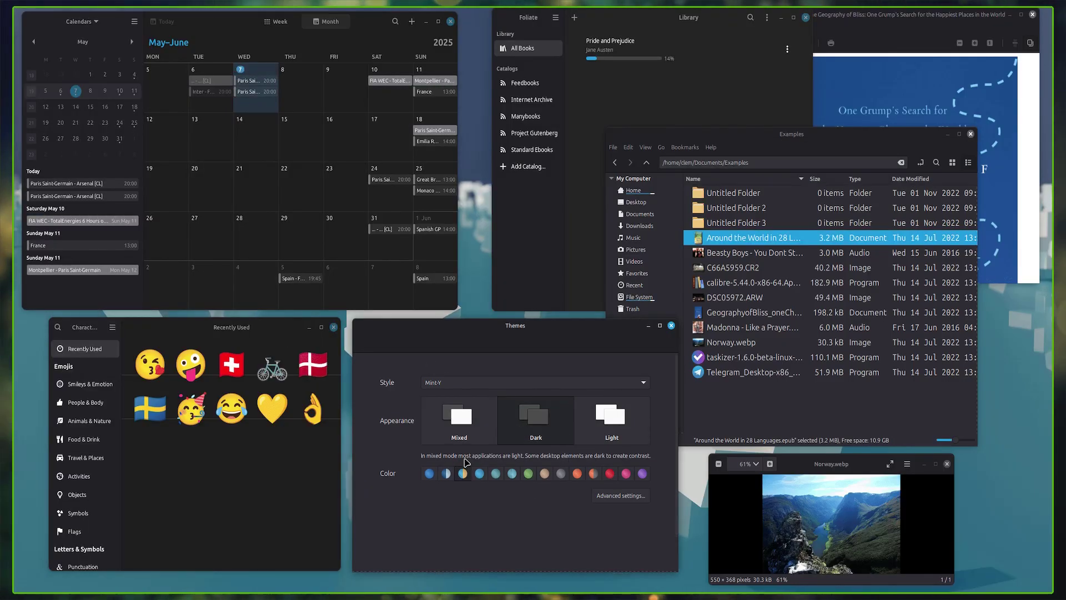
{"action": "left_click", "coordinate": [466, 432]}
{"action": "left_click", "coordinate": [450, 382]}
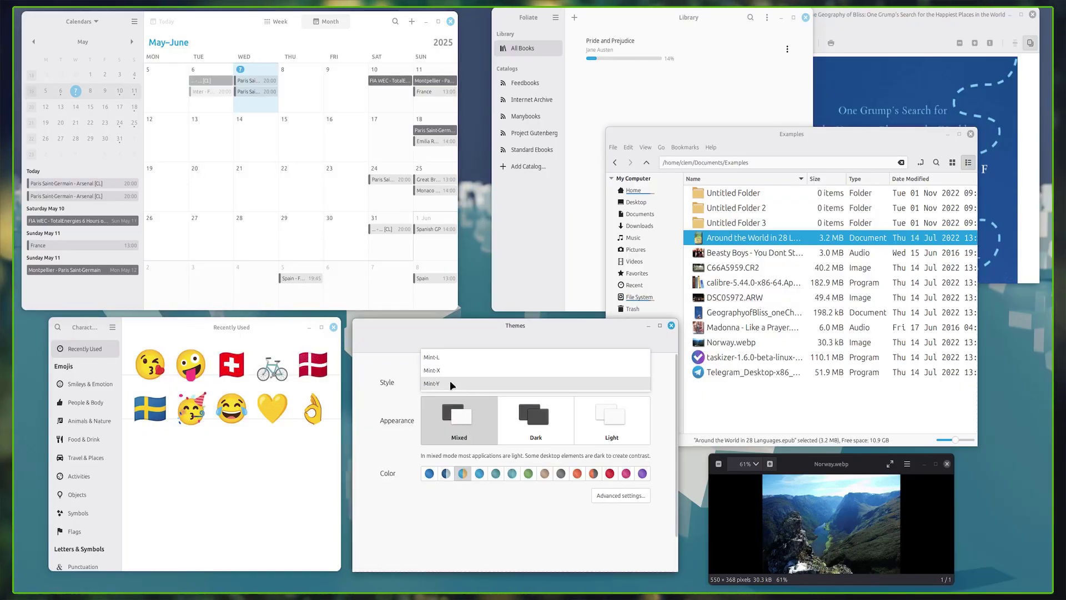
{"action": "left_click", "coordinate": [447, 375]}
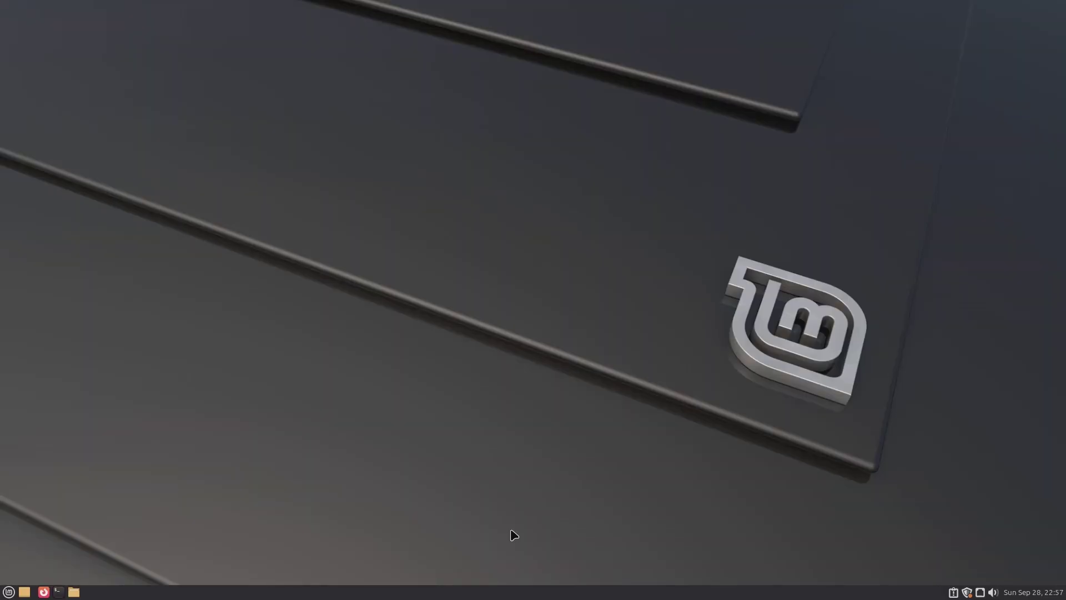
Launch System Monitor, a terminal and the text editor, moving the editor to the right.
{"action": "key", "text": "super"}
{"action": "scroll", "coordinate": [381, 425], "scroll_direction": "down", "scroll_amount": 15}
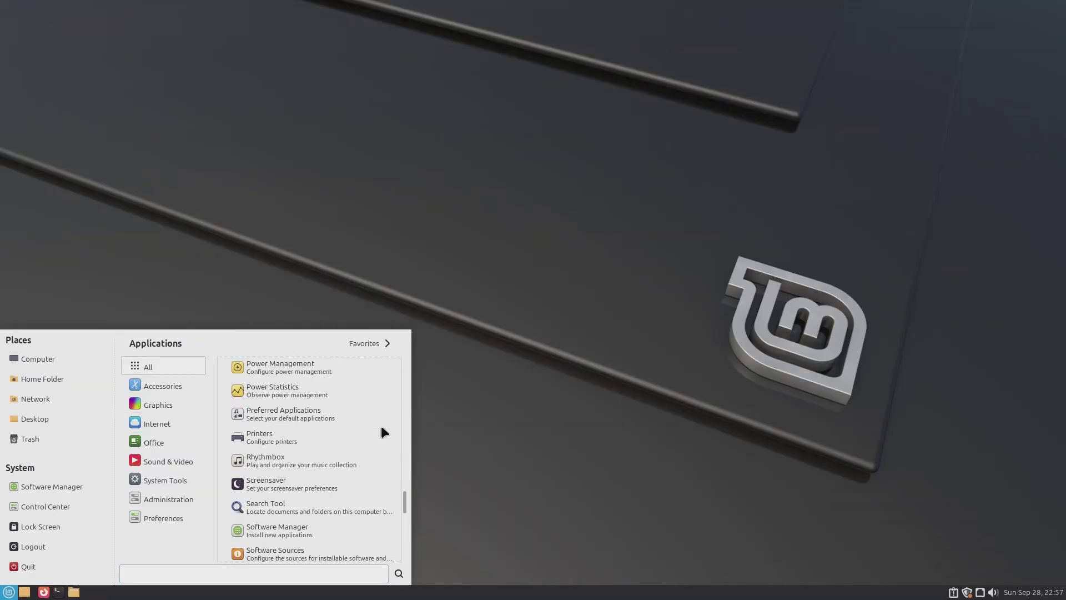
{"action": "scroll", "coordinate": [381, 428], "scroll_direction": "down", "scroll_amount": 5}
{"action": "left_click", "coordinate": [381, 433]}
{"action": "left_click", "coordinate": [8, 592]}
{"action": "left_click", "coordinate": [381, 488]}
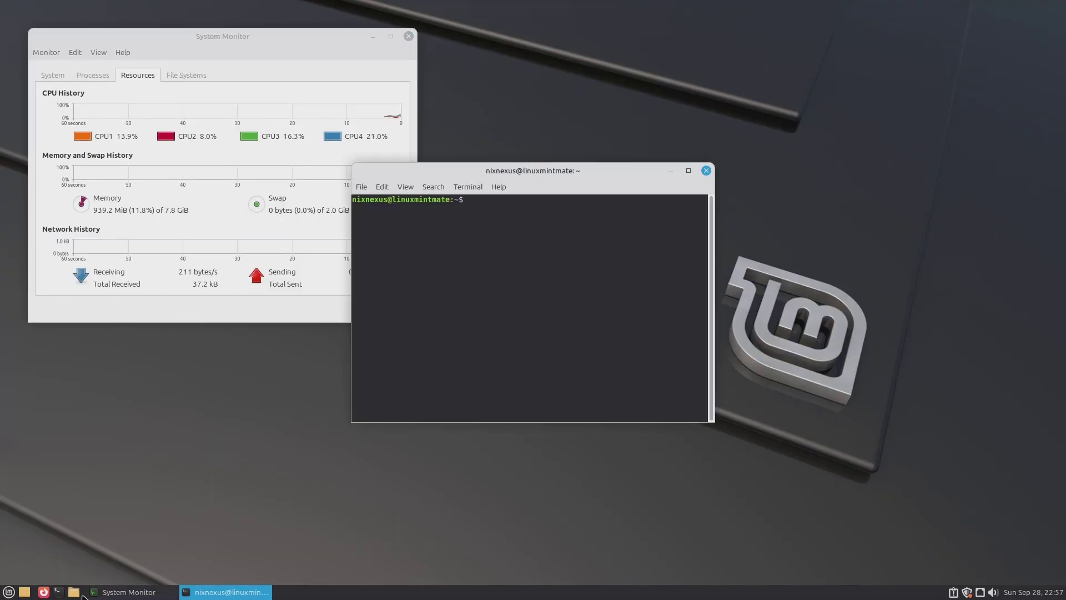
{"action": "key", "text": "super"}
{"action": "left_click", "coordinate": [400, 423]}
{"action": "left_click_drag", "start_coordinate": [545, 155], "coordinate": [852, 191]}
Launch Drawing and sketch 'L.Mint' in green with the pencil.
{"action": "key", "text": "super"}
{"action": "mouse_move", "coordinate": [156, 408]}
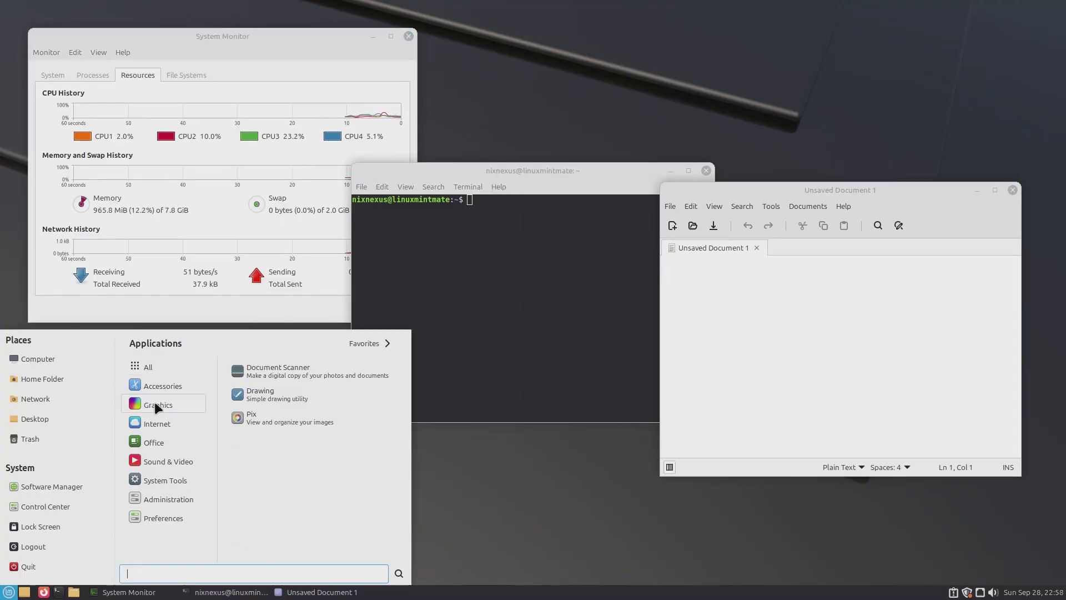
{"action": "left_click", "coordinate": [260, 393]}
{"action": "mouse_move", "coordinate": [350, 245]}
{"action": "left_mouse_down"}
{"action": "mouse_move", "coordinate": [345, 276]}
{"action": "mouse_move", "coordinate": [428, 368]}
{"action": "mouse_move", "coordinate": [451, 352]}
{"action": "left_mouse_up"}
{"action": "left_click_drag", "start_coordinate": [476, 262], "coordinate": [486, 372]}
{"action": "mouse_move", "coordinate": [479, 260]}
{"action": "left_mouse_down"}
{"action": "mouse_move", "coordinate": [551, 262]}
{"action": "mouse_move", "coordinate": [536, 304]}
{"action": "mouse_move", "coordinate": [578, 300]}
{"action": "mouse_move", "coordinate": [591, 281]}
{"action": "mouse_move", "coordinate": [599, 322]}
{"action": "left_mouse_up"}
{"action": "mouse_move", "coordinate": [618, 362]}
{"action": "left_mouse_down"}
{"action": "mouse_move", "coordinate": [616, 320]}
{"action": "mouse_move", "coordinate": [670, 358]}
{"action": "left_mouse_up"}
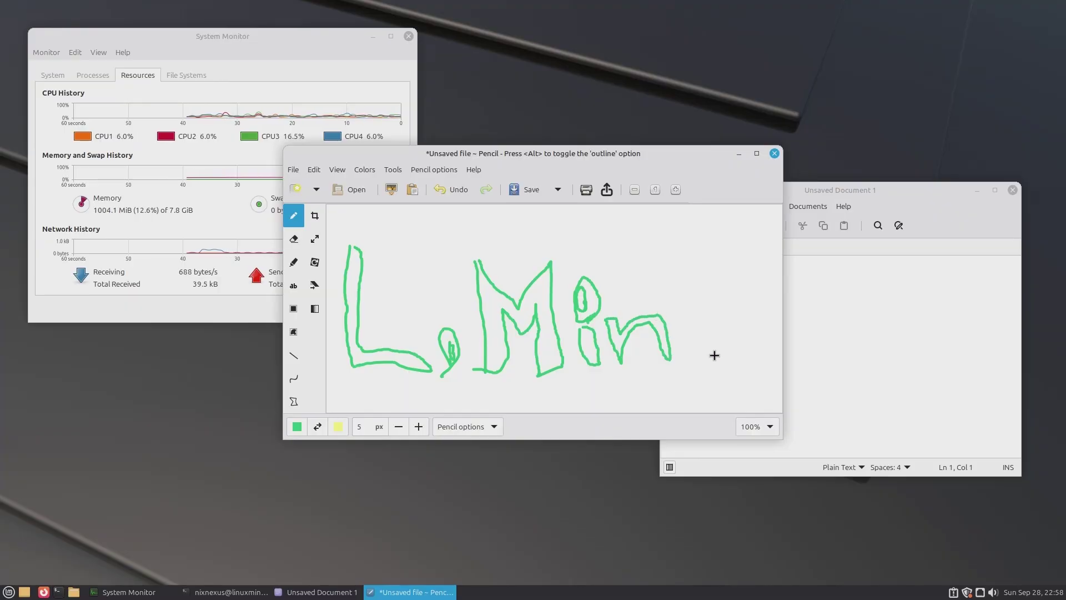
{"action": "mouse_move", "coordinate": [679, 266]}
{"action": "left_mouse_down"}
{"action": "mouse_move", "coordinate": [738, 345]}
{"action": "mouse_move", "coordinate": [709, 331]}
{"action": "mouse_move", "coordinate": [725, 335]}
{"action": "left_mouse_up"}
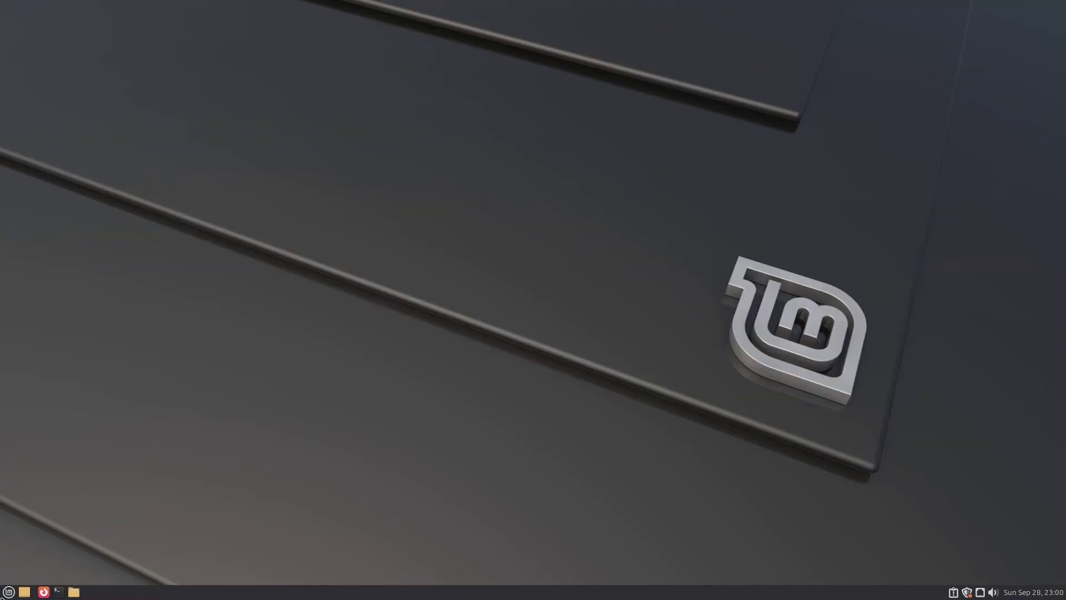
Restart the computer and log back in with the account password.
{"action": "key", "text": "super"}
{"action": "left_click", "coordinate": [36, 567]}
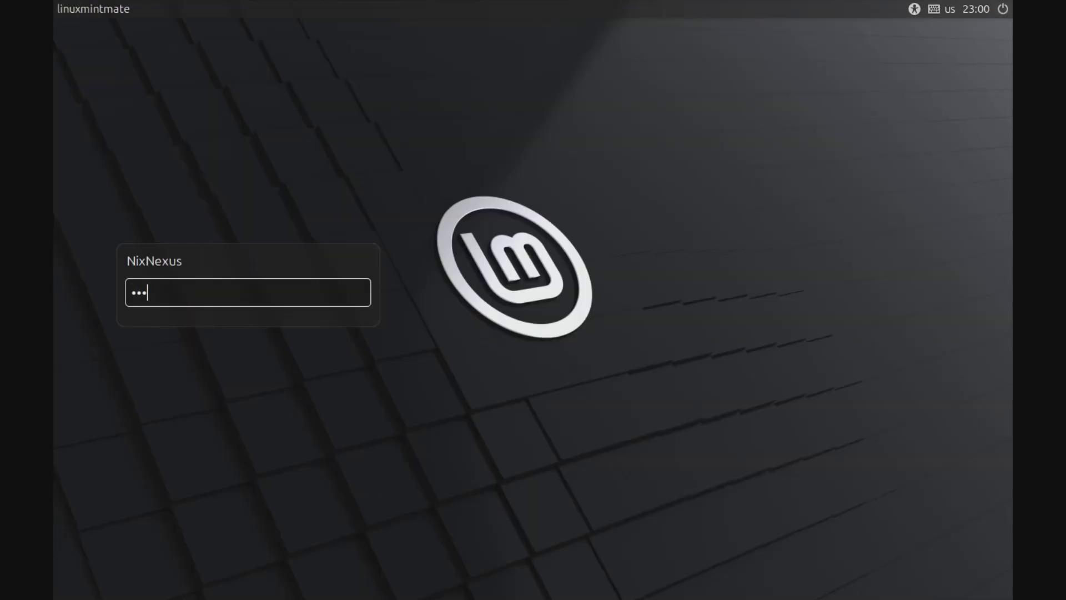
{"action": "key", "text": "Return"}
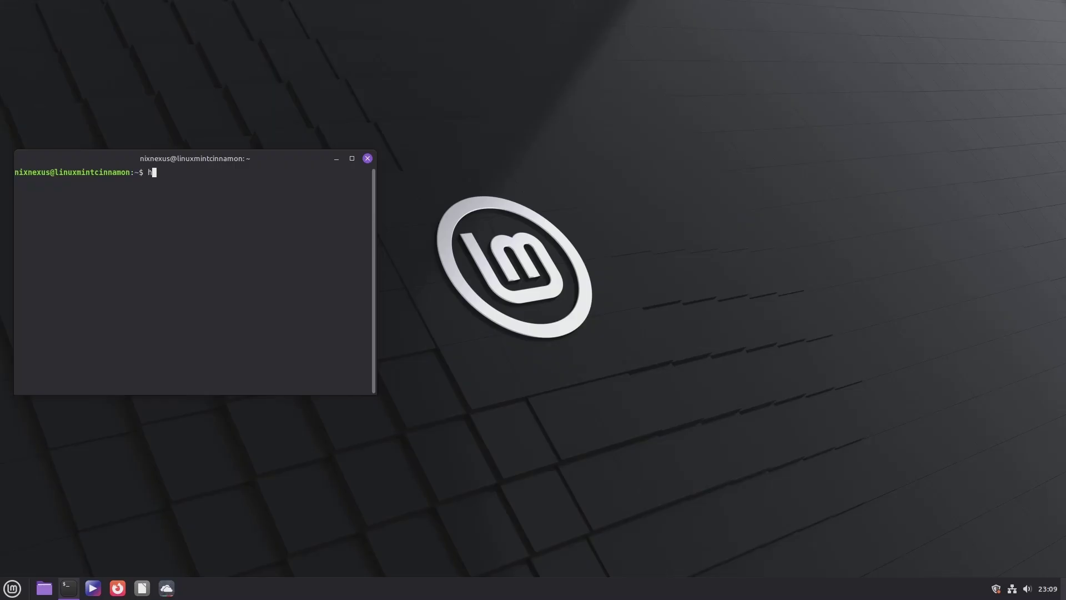
Run htop in the Cinnamon, MATE and Xfce terminals.
{"action": "type", "text": "p"}
{"action": "key", "text": "Return"}
{"action": "type", "text": "p"}
{"action": "key", "text": "Return"}
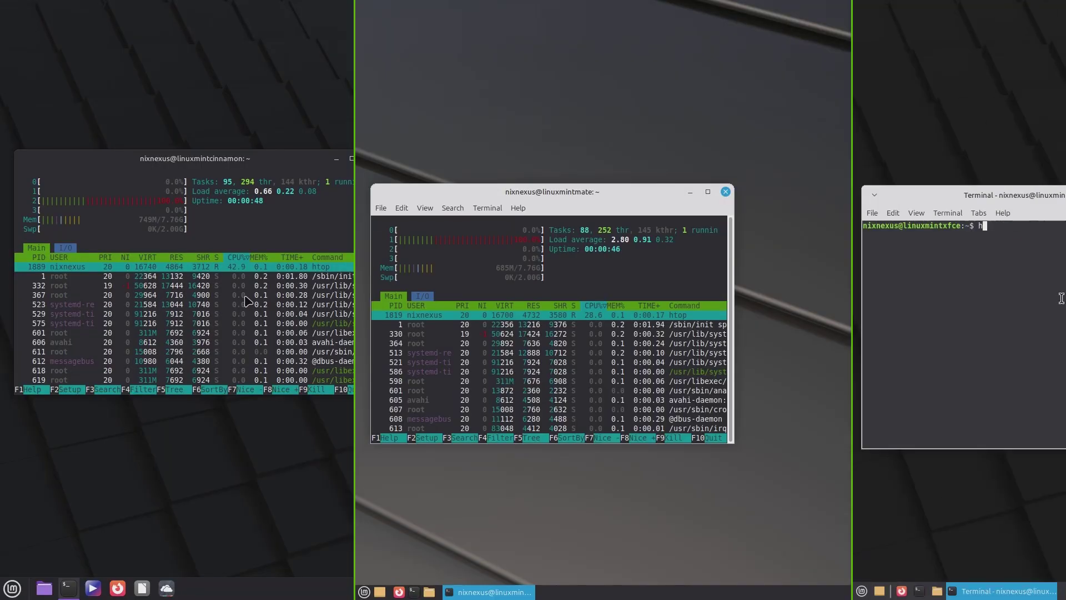
{"action": "type", "text": "p"}
{"action": "key", "text": "Return"}
Enlarge the htop text in each terminal and narrow the three windows to sit side by side.
{"action": "key", "text": "ctrl+plus"}
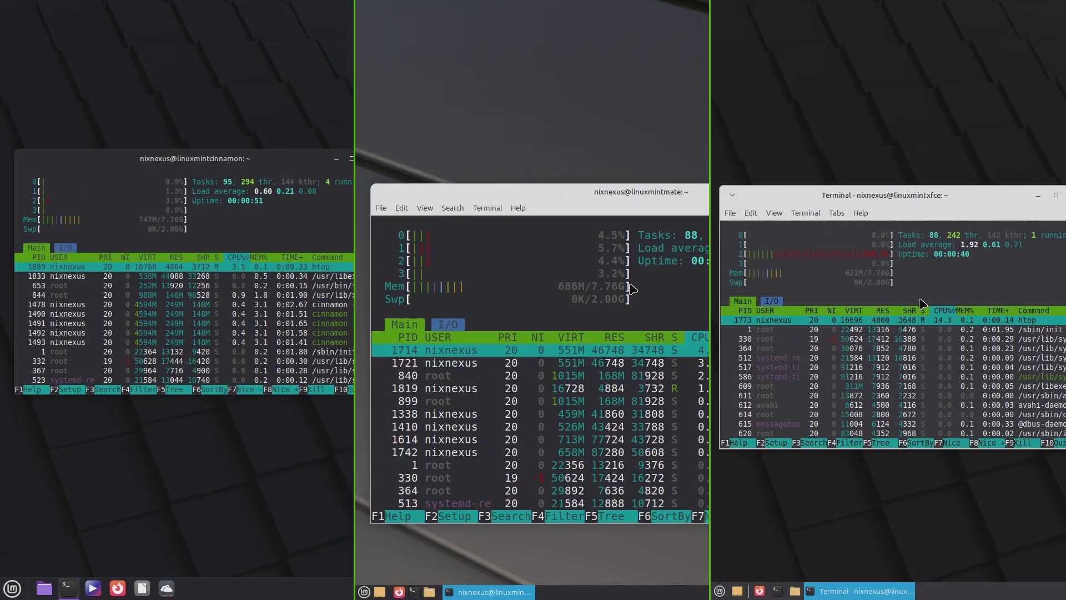
{"action": "key", "text": "ctrl+plus"}
{"action": "key", "text": "ctrl+plus"}
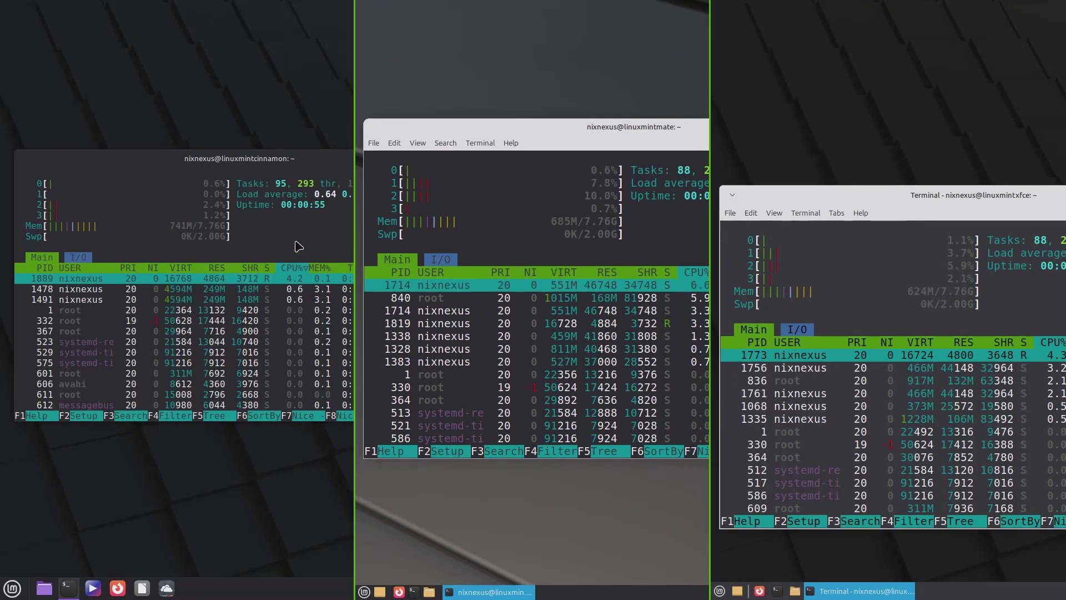
{"action": "left_click_drag", "start_coordinate": [709, 275], "coordinate": [628, 274]}
{"action": "left_click_drag", "start_coordinate": [1065, 296], "coordinate": [977, 296]}
{"action": "left_click_drag", "start_coordinate": [627, 275], "coordinate": [647, 275]}
{"action": "left_click_drag", "start_coordinate": [978, 296], "coordinate": [1005, 296]}
{"action": "key", "text": "ctrl+plus"}
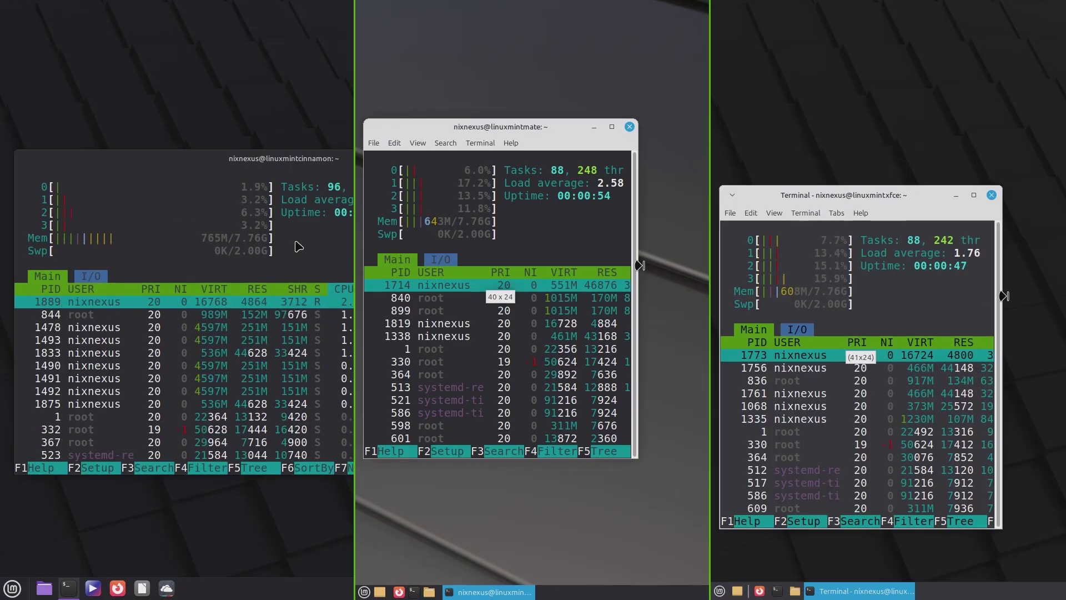
{"action": "left_click_drag", "start_coordinate": [647, 275], "coordinate": [638, 275]}
{"action": "left_click_drag", "start_coordinate": [353, 255], "coordinate": [344, 255]}
{"action": "left_click_drag", "start_coordinate": [872, 197], "coordinate": [871, 164]}
{"action": "left_click_drag", "start_coordinate": [345, 255], "coordinate": [313, 255]}
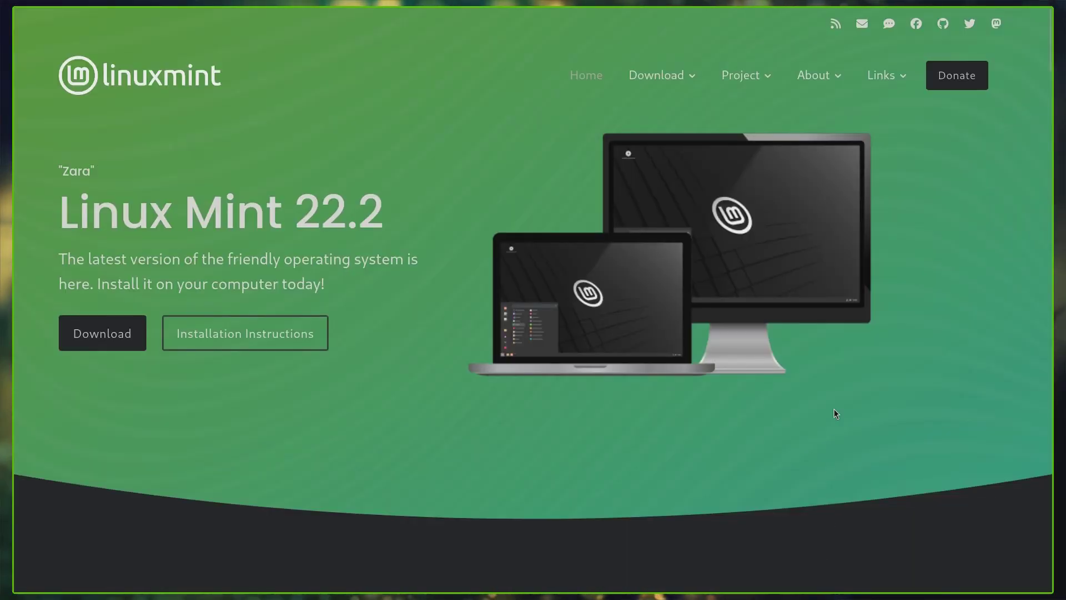
Open the Documentation page, scroll through the Installation Guide (HTML, PDF, ePUB), then follow the Facebook link.
{"action": "mouse_move", "coordinate": [815, 76]}
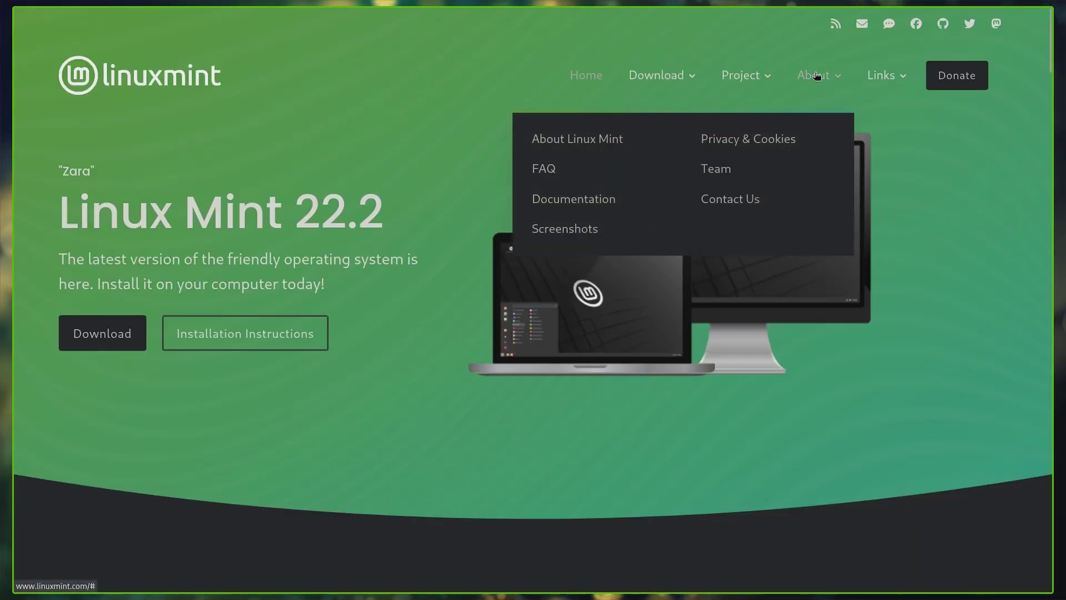
{"action": "left_click", "coordinate": [593, 200]}
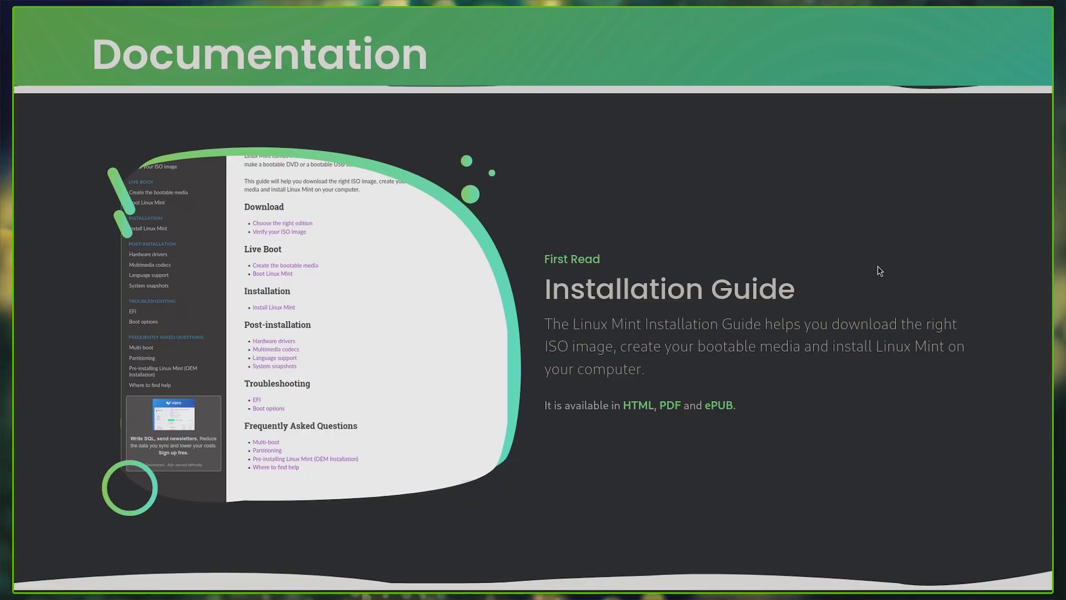
{"action": "scroll", "coordinate": [880, 271], "scroll_direction": "down", "scroll_amount": 8}
{"action": "scroll", "coordinate": [533, 311], "scroll_direction": "down", "scroll_amount": 8}
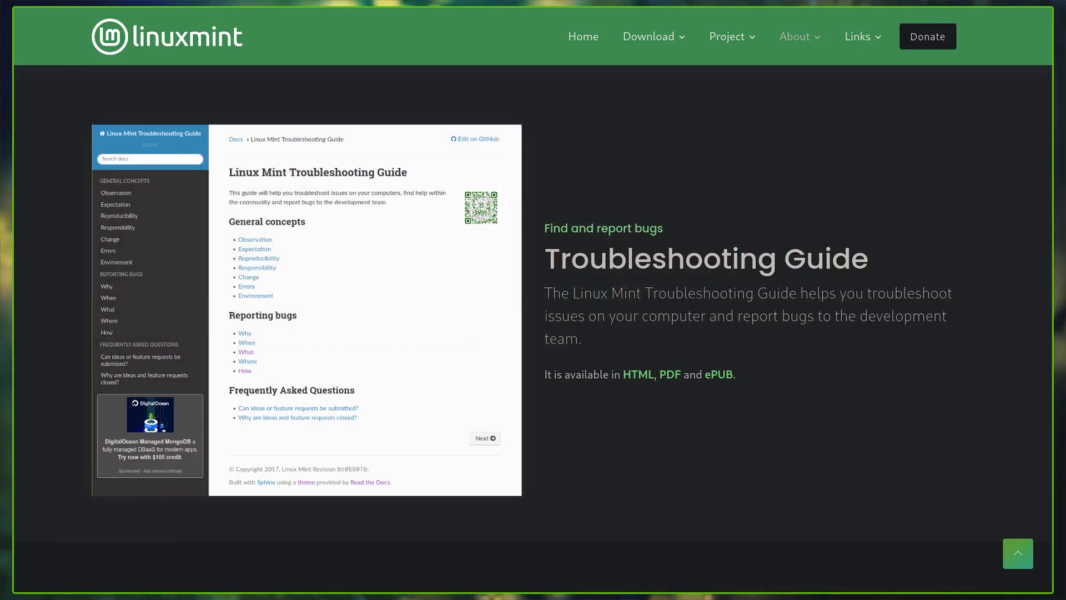
{"action": "scroll", "coordinate": [533, 311], "scroll_direction": "down", "scroll_amount": 8}
{"action": "scroll", "coordinate": [533, 311], "scroll_direction": "down", "scroll_amount": 8}
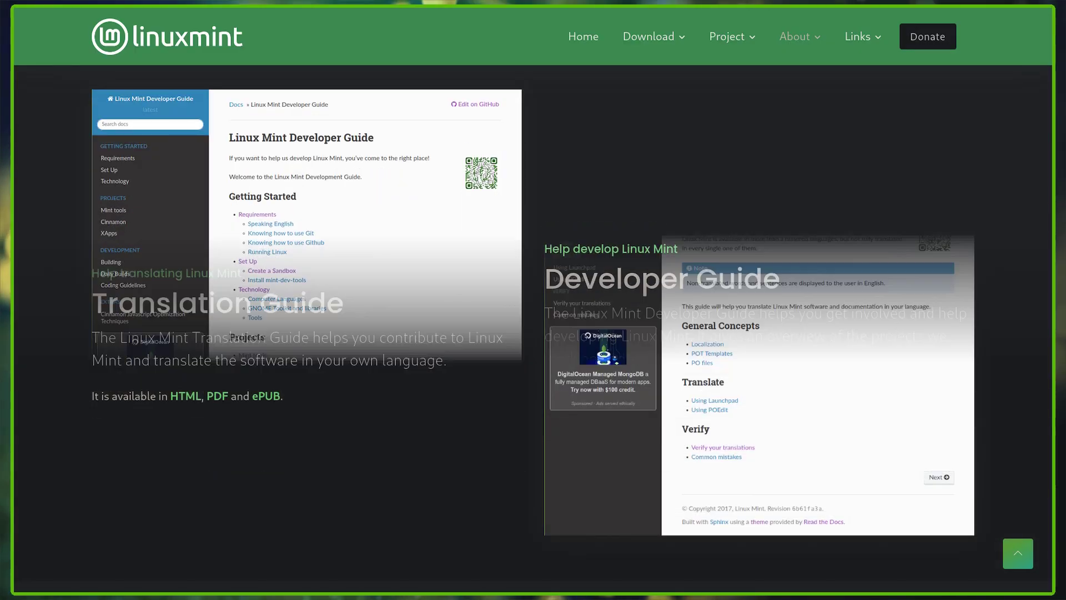
{"action": "key", "text": "Home"}
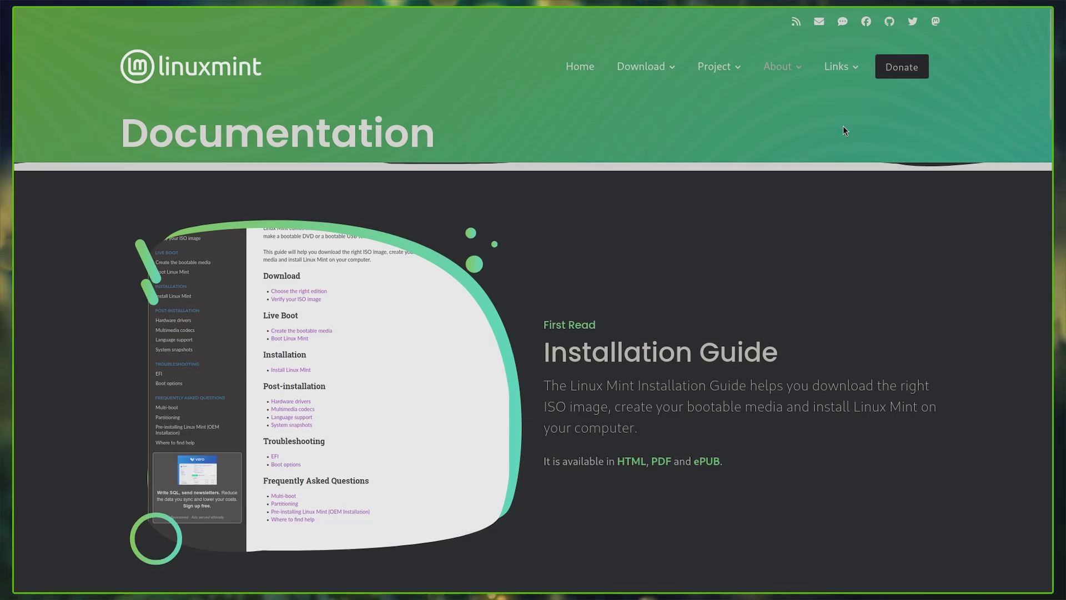
{"action": "mouse_move", "coordinate": [850, 76]}
{"action": "left_click", "coordinate": [613, 176]}
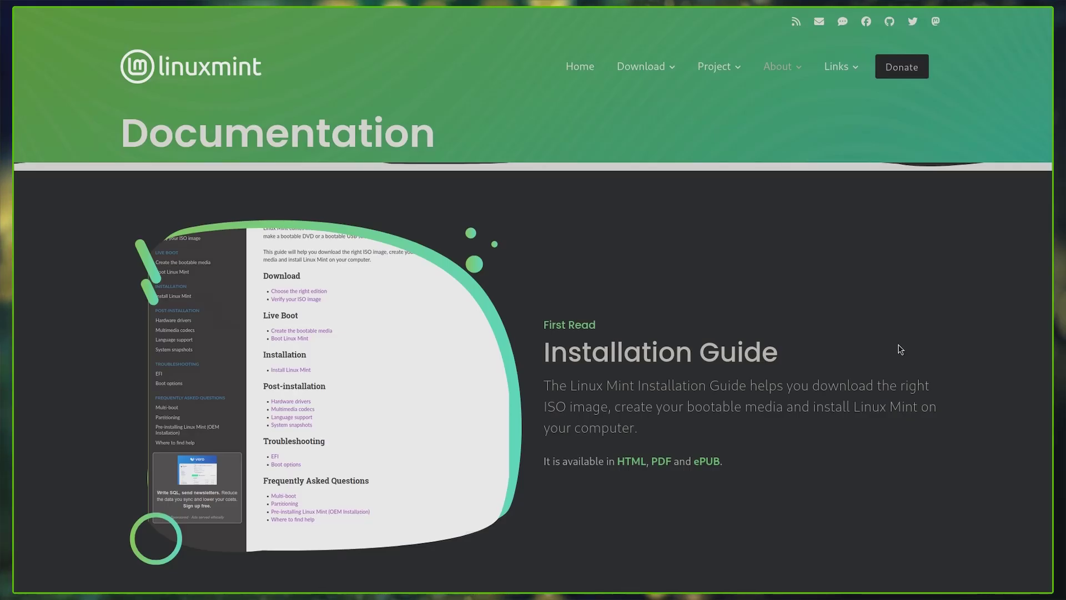
Go to r/linuxmint via Links > Community > Reddit and scroll through its latest posts.
{"action": "left_click", "coordinate": [841, 66]}
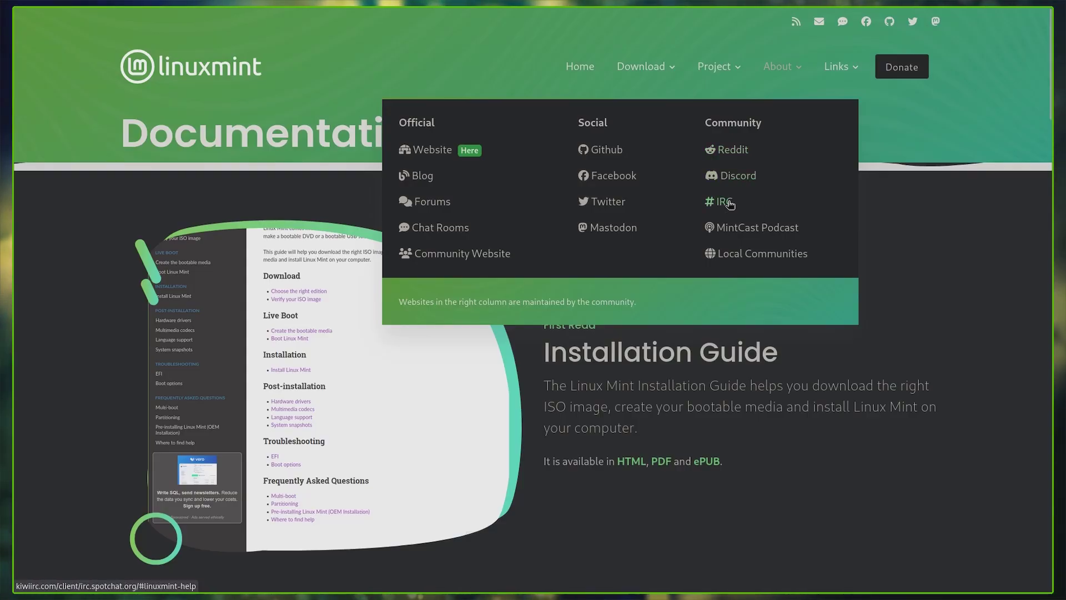
{"action": "left_click", "coordinate": [732, 150]}
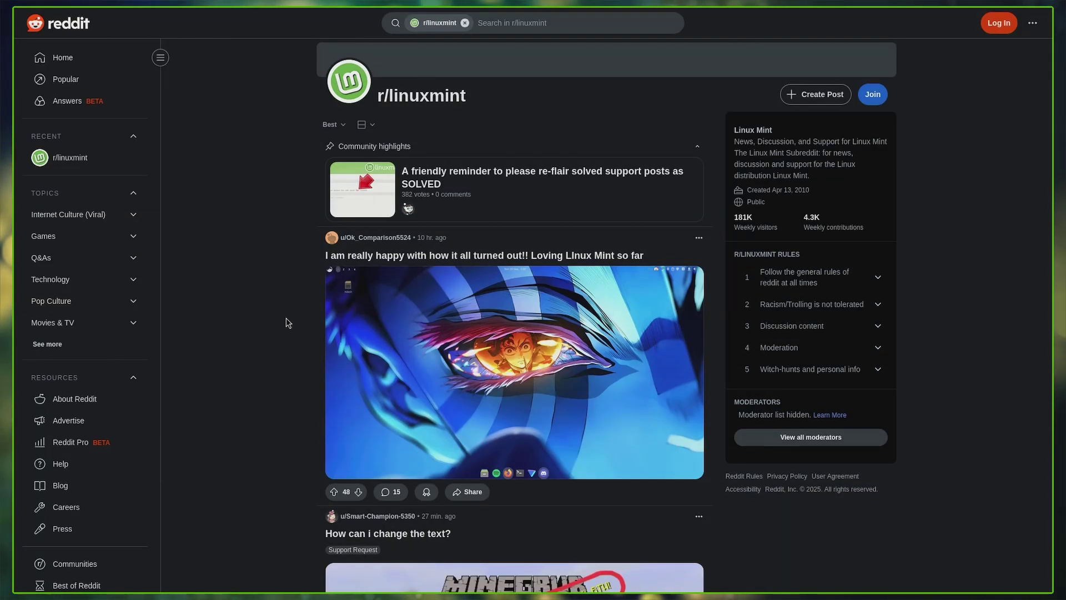
{"action": "scroll", "coordinate": [285, 322], "scroll_direction": "down", "scroll_amount": 10}
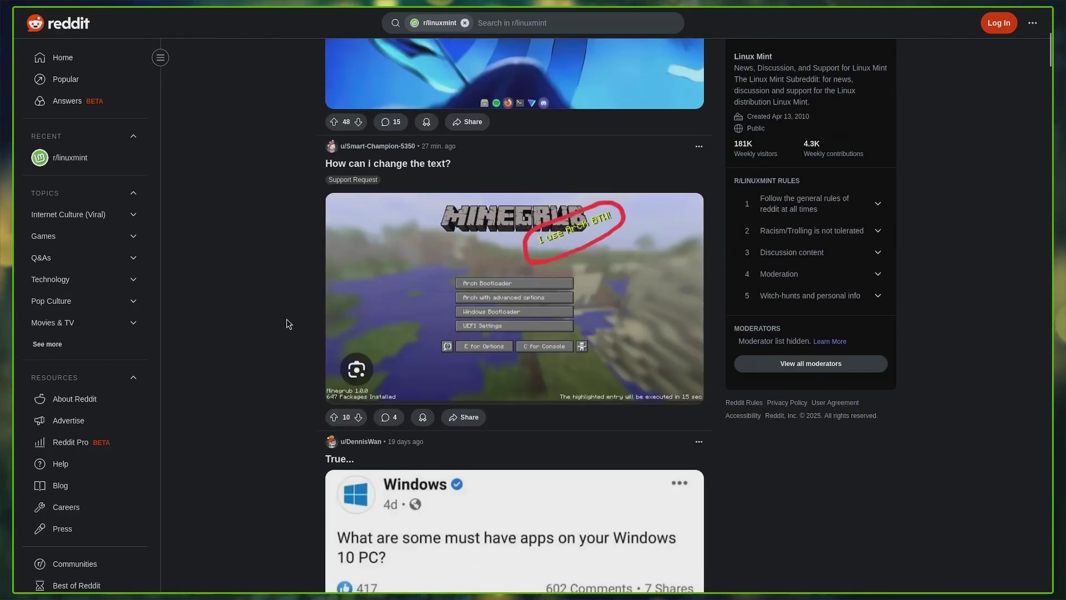
{"action": "scroll", "coordinate": [254, 257], "scroll_direction": "up", "scroll_amount": 10}
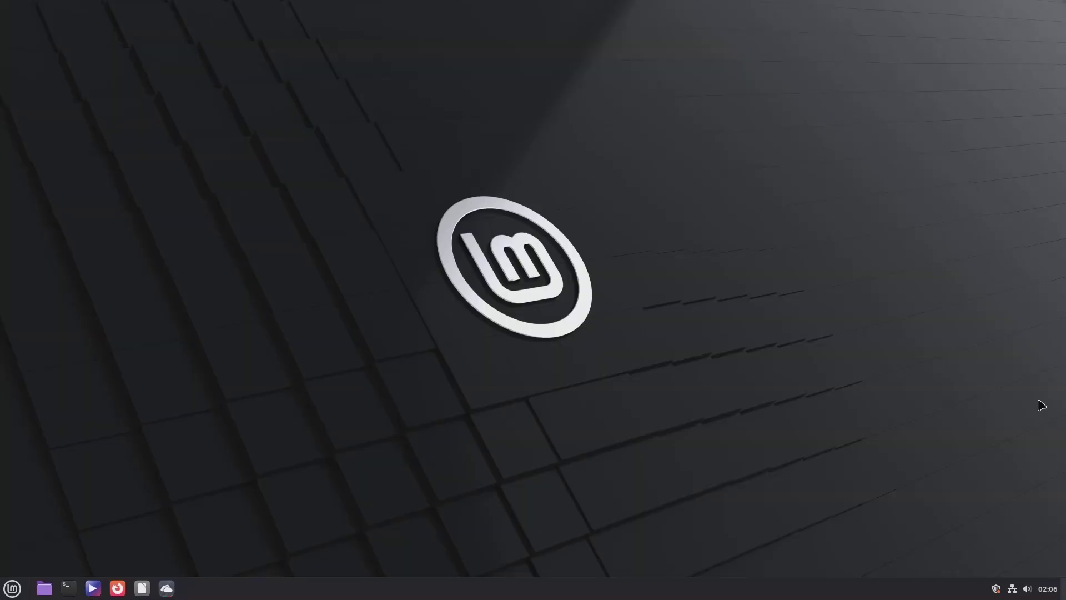
Scroll through the installed applications in the Menu, then close it.
{"action": "left_click", "coordinate": [11, 590]}
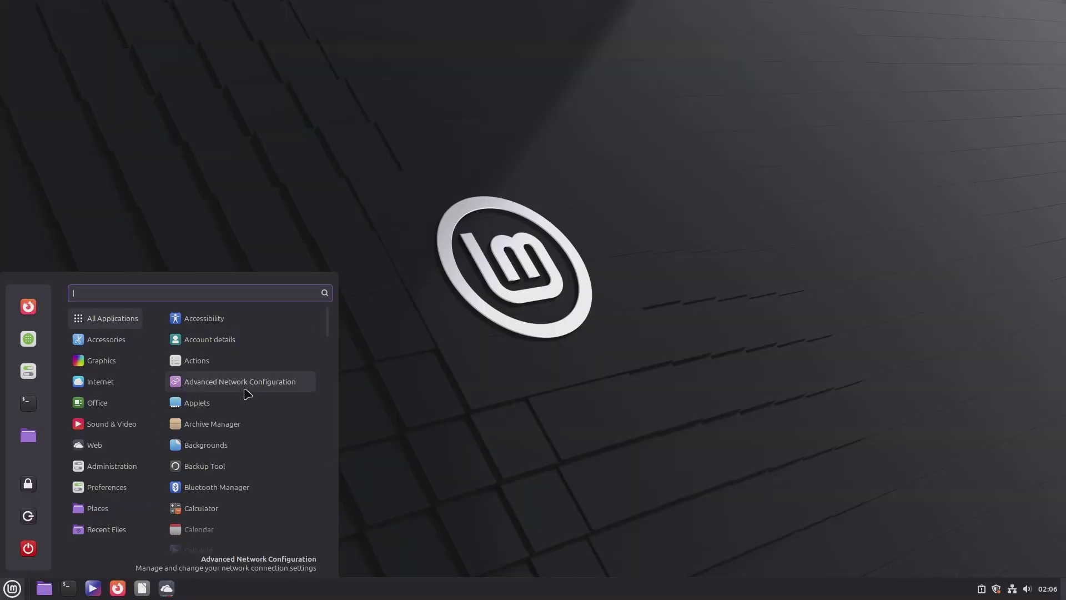
{"action": "scroll", "coordinate": [261, 400], "scroll_direction": "down", "scroll_amount": 3}
{"action": "scroll", "coordinate": [261, 400], "scroll_direction": "down", "scroll_amount": 12}
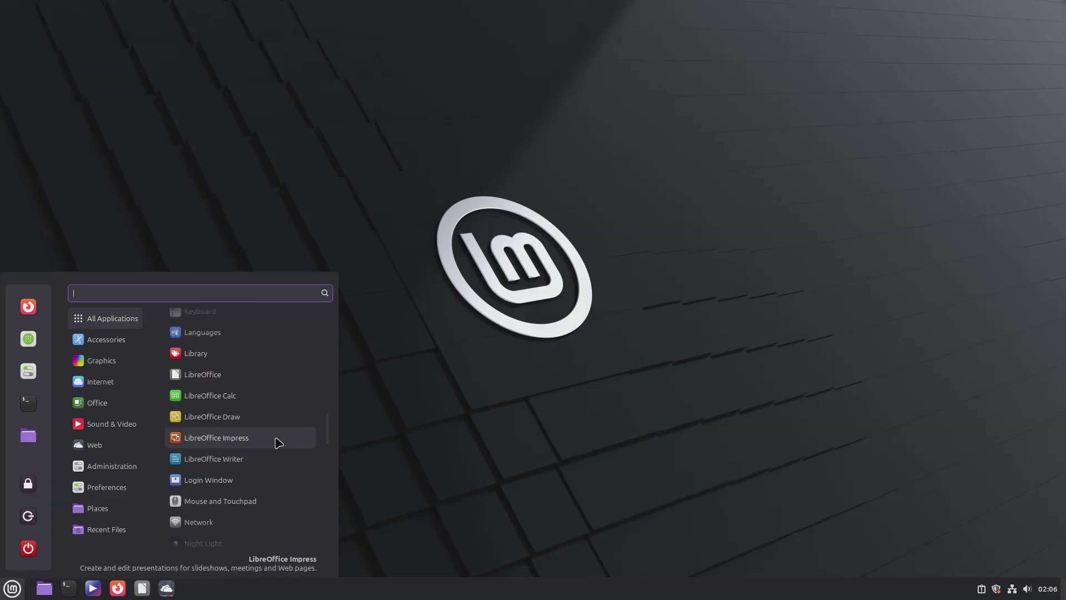
{"action": "scroll", "coordinate": [279, 445], "scroll_direction": "down", "scroll_amount": 10}
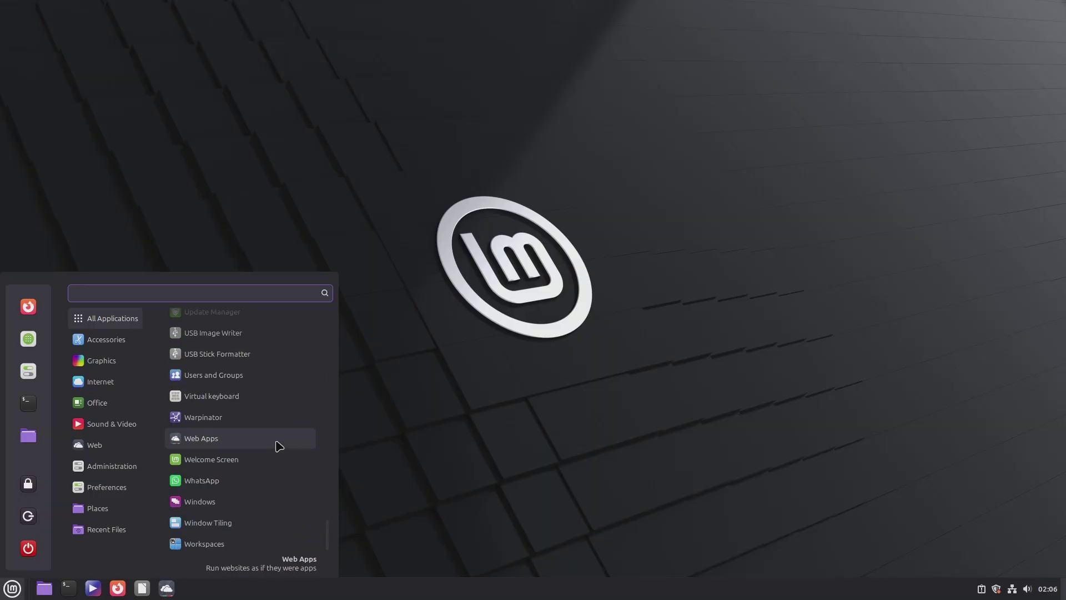
{"action": "left_click", "coordinate": [788, 481]}
In Update Manager, open Edit > System Snapshots with the admin password, then close the wizard.
{"action": "left_click", "coordinate": [995, 591]}
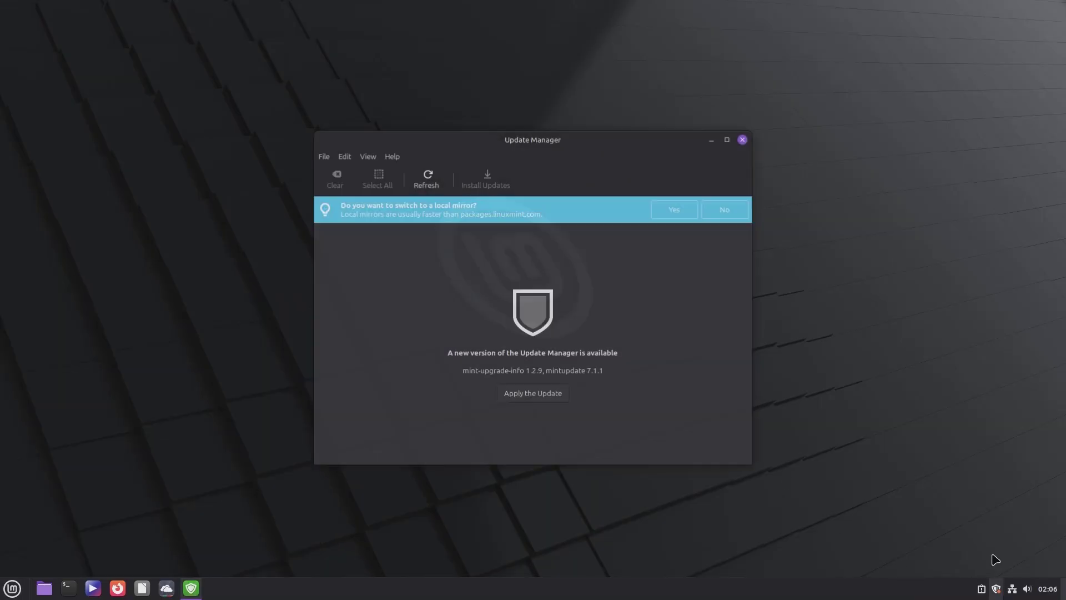
{"action": "left_click", "coordinate": [345, 157]}
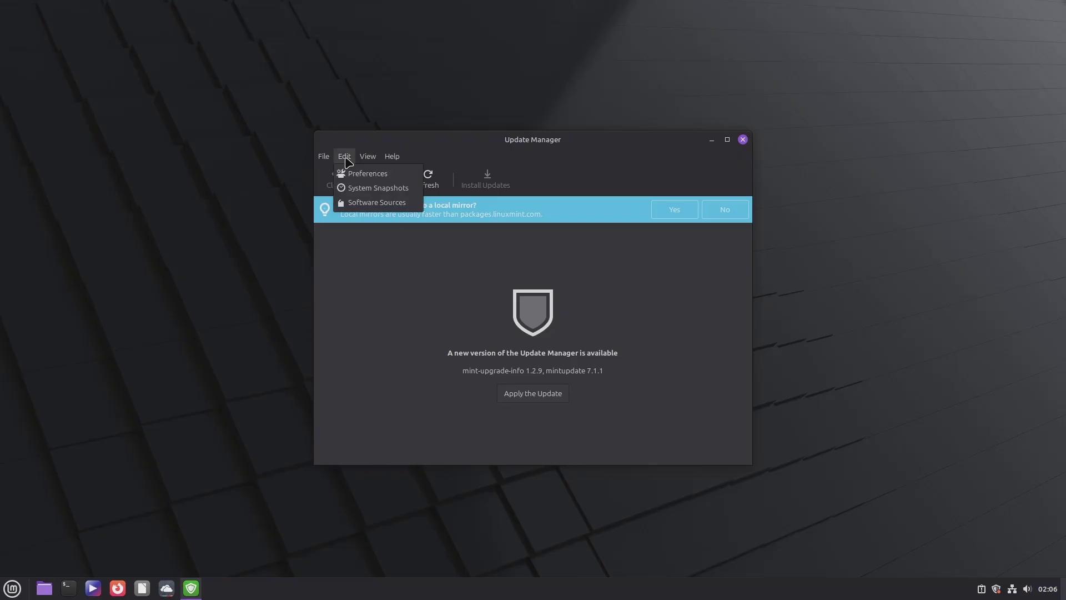
{"action": "left_click", "coordinate": [360, 187]}
{"action": "type", "text": "***"}
{"action": "key", "text": "Return"}
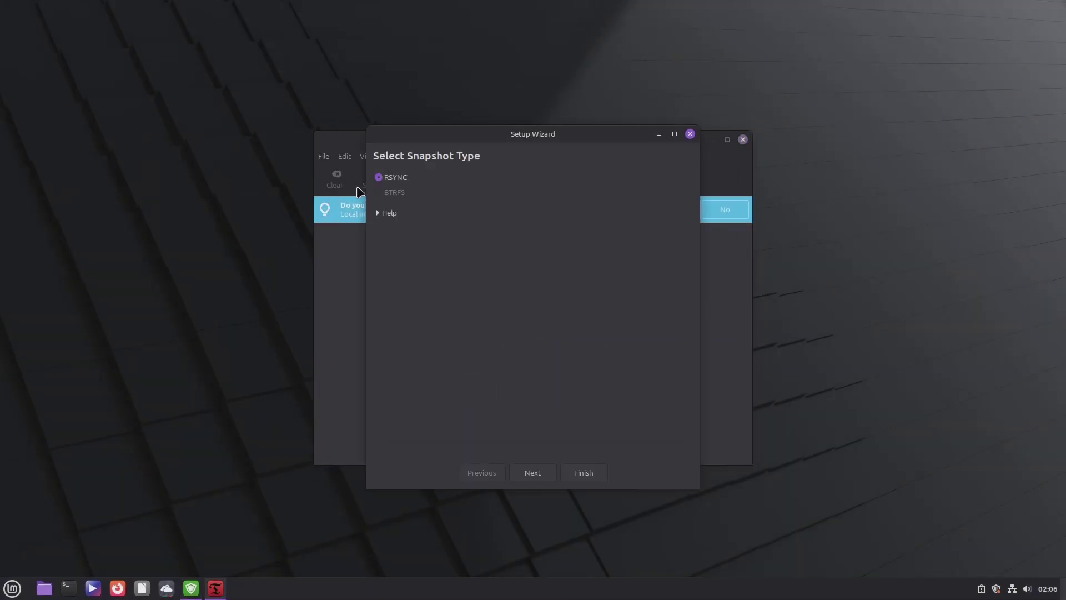
{"action": "left_click", "coordinate": [690, 134]}
{"action": "left_click", "coordinate": [746, 135]}
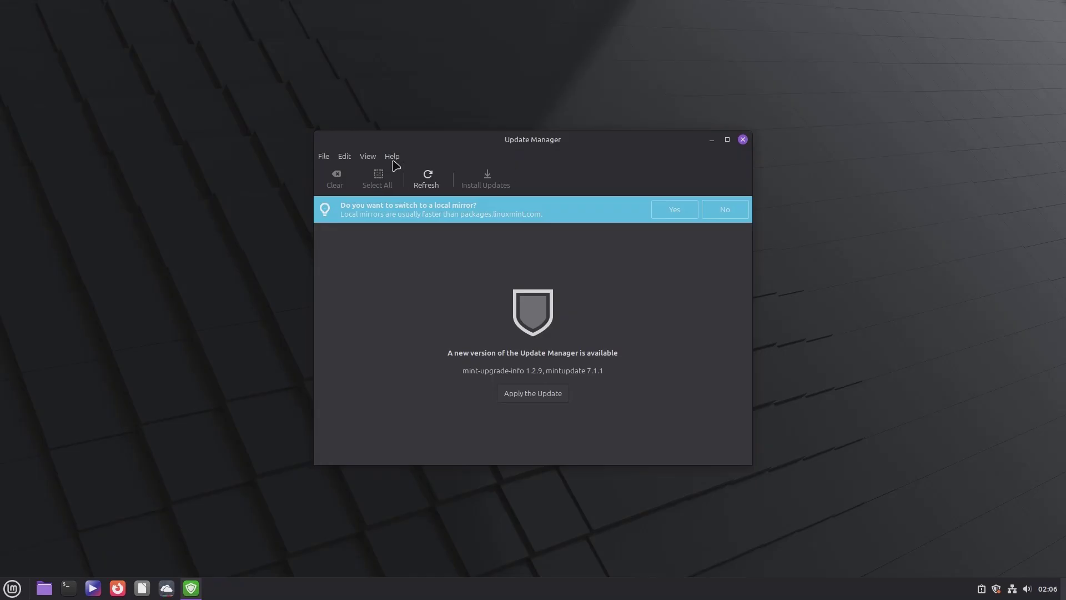
View the Linux kernels overview, dismiss its warning, and close Update Manager.
{"action": "left_click", "coordinate": [393, 155]}
{"action": "mouse_move", "coordinate": [369, 156]}
{"action": "left_click", "coordinate": [347, 219]}
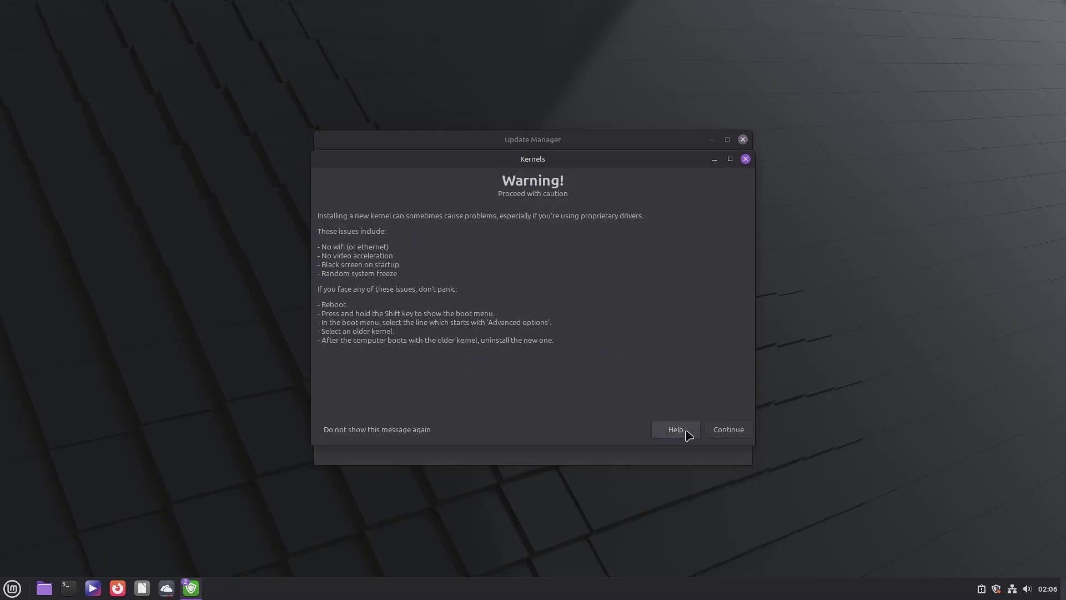
{"action": "left_click", "coordinate": [750, 160]}
{"action": "left_click", "coordinate": [743, 140]}
Launch Software Manager and Firefox, moving the Firefox window up and right.
{"action": "left_click", "coordinate": [12, 588]}
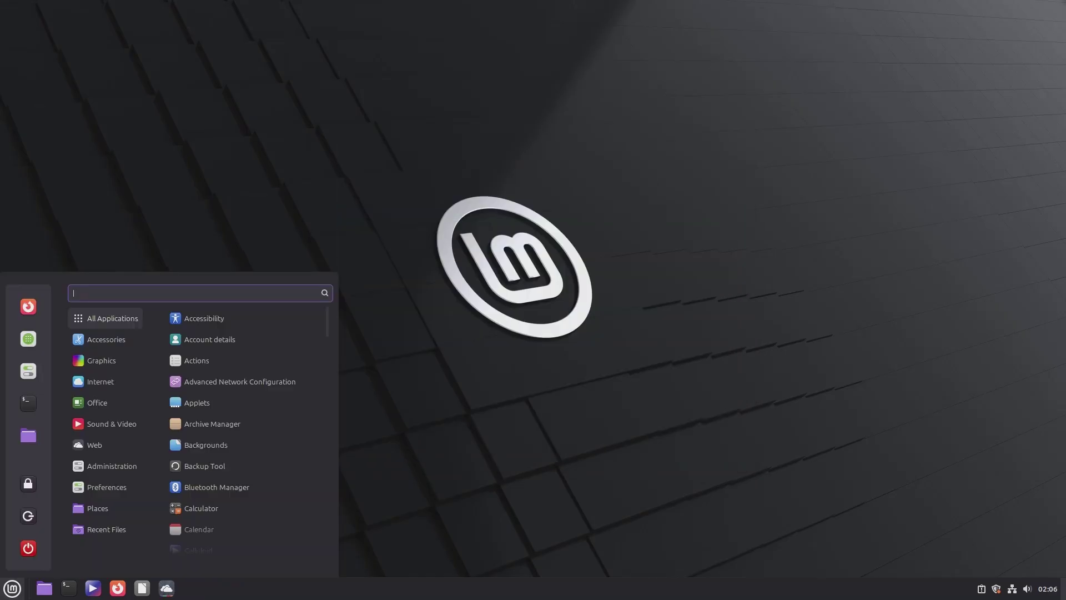
{"action": "left_click", "coordinate": [28, 339]}
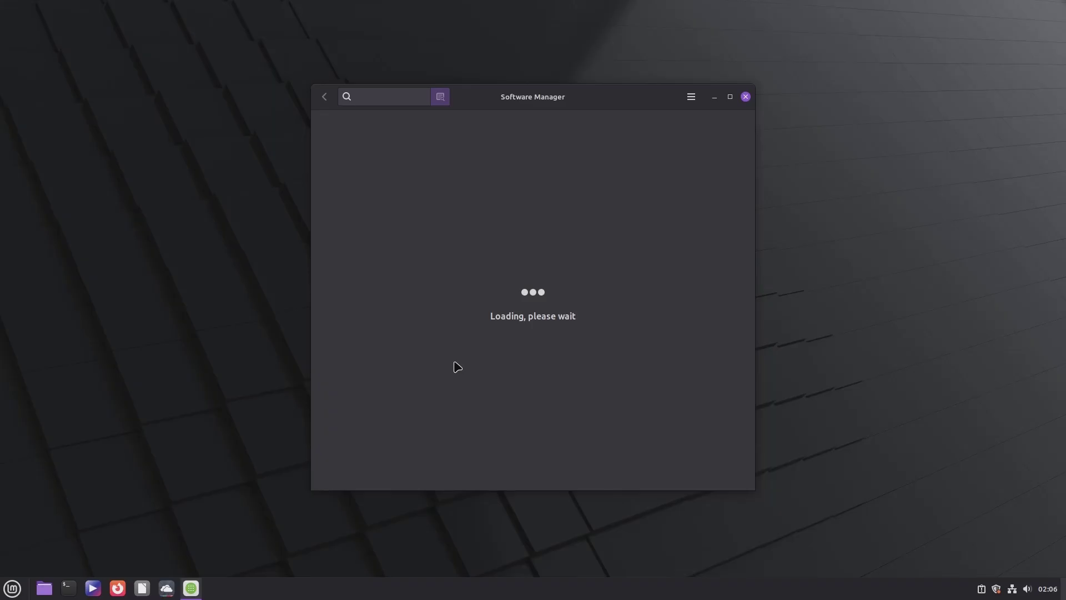
{"action": "left_click", "coordinate": [124, 594]}
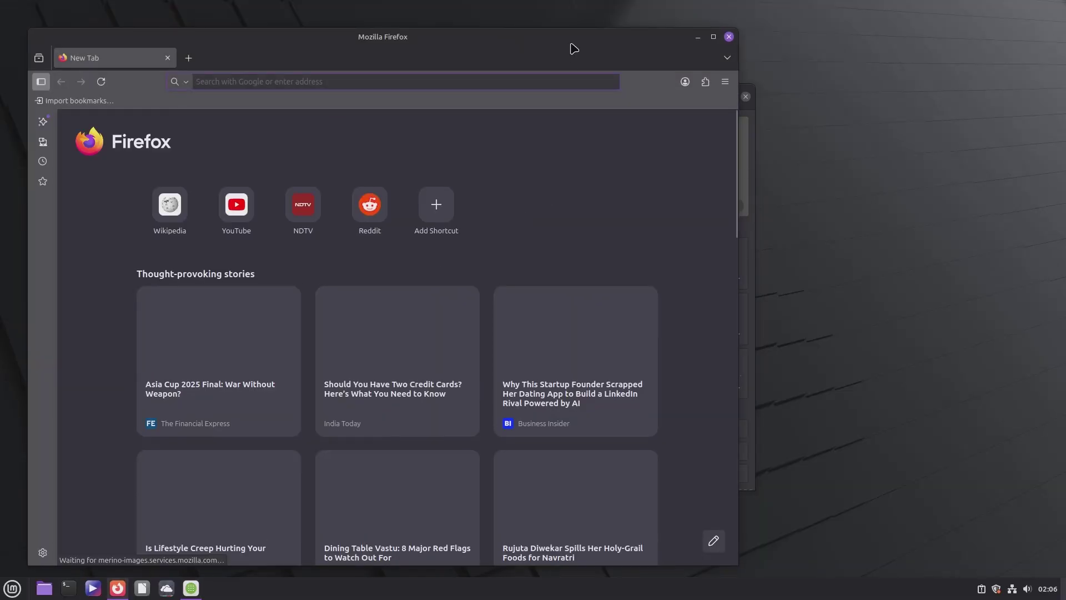
{"action": "left_click_drag", "start_coordinate": [571, 43], "coordinate": [648, 24]}
Search 'linux mint', maximize Firefox, and open the 'Linux Mint: Home' result.
{"action": "left_click", "coordinate": [450, 66]}
{"action": "type", "text": "linux mint"}
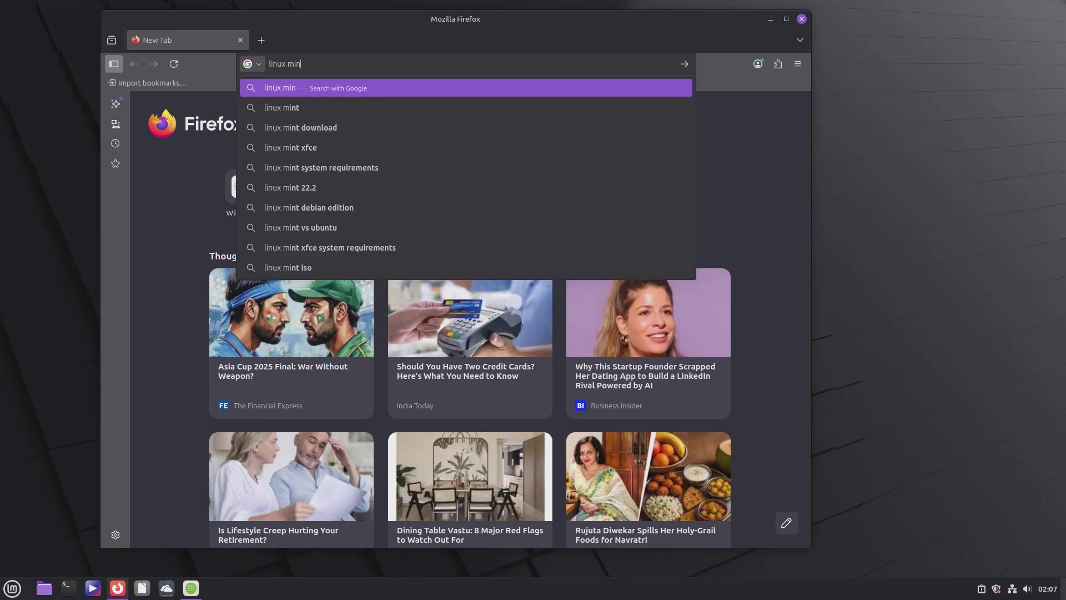
{"action": "key", "text": "Return"}
{"action": "left_click", "coordinate": [786, 19]}
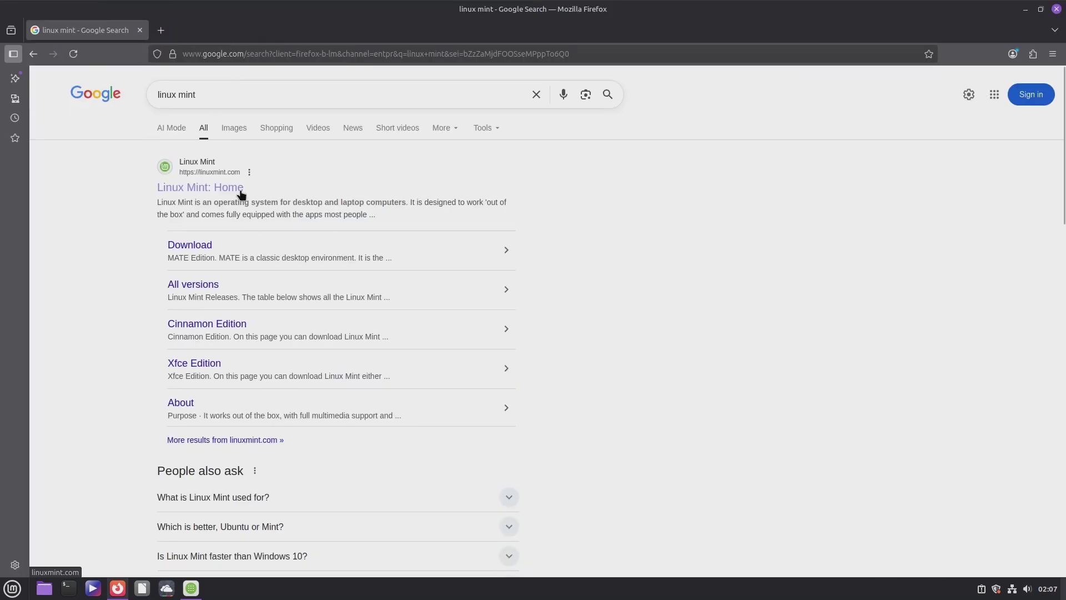
{"action": "left_click", "coordinate": [241, 190]}
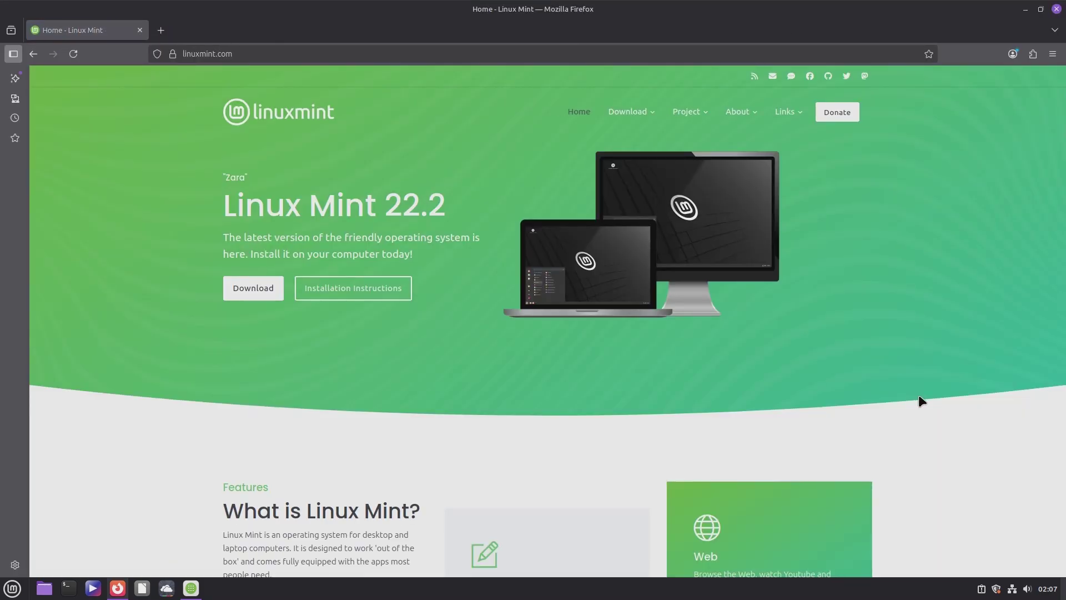
Browse the Linux Mint 22.2 'Zara' home page and its navigation menus.
{"action": "scroll", "coordinate": [919, 397], "scroll_direction": "down", "scroll_amount": 4}
{"action": "scroll", "coordinate": [918, 395], "scroll_direction": "down", "scroll_amount": 7}
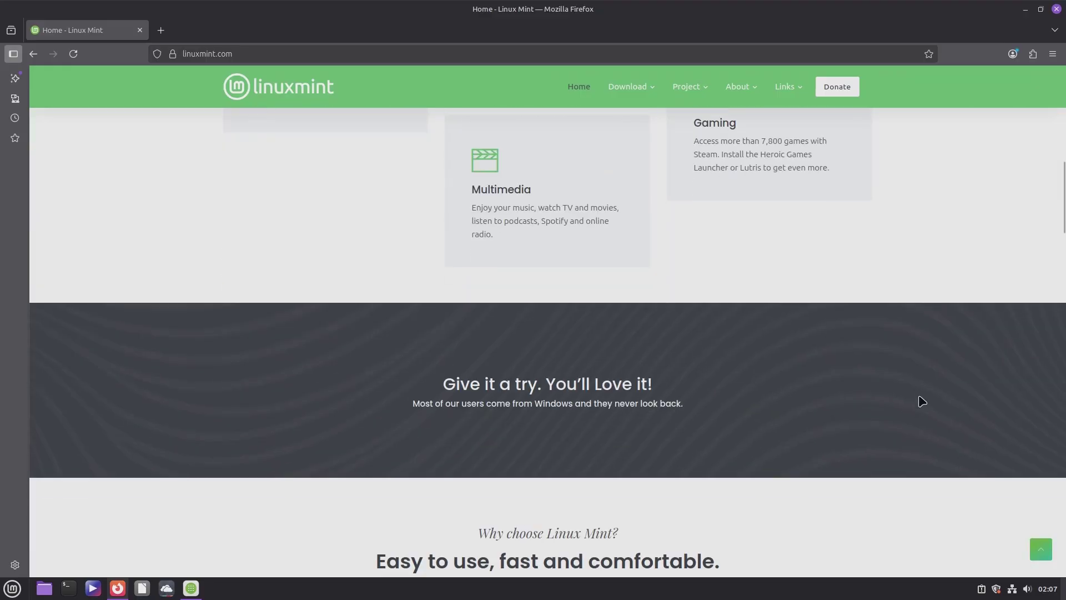
{"action": "scroll", "coordinate": [918, 395], "scroll_direction": "up", "scroll_amount": 7}
{"action": "scroll", "coordinate": [917, 392], "scroll_direction": "up", "scroll_amount": 4}
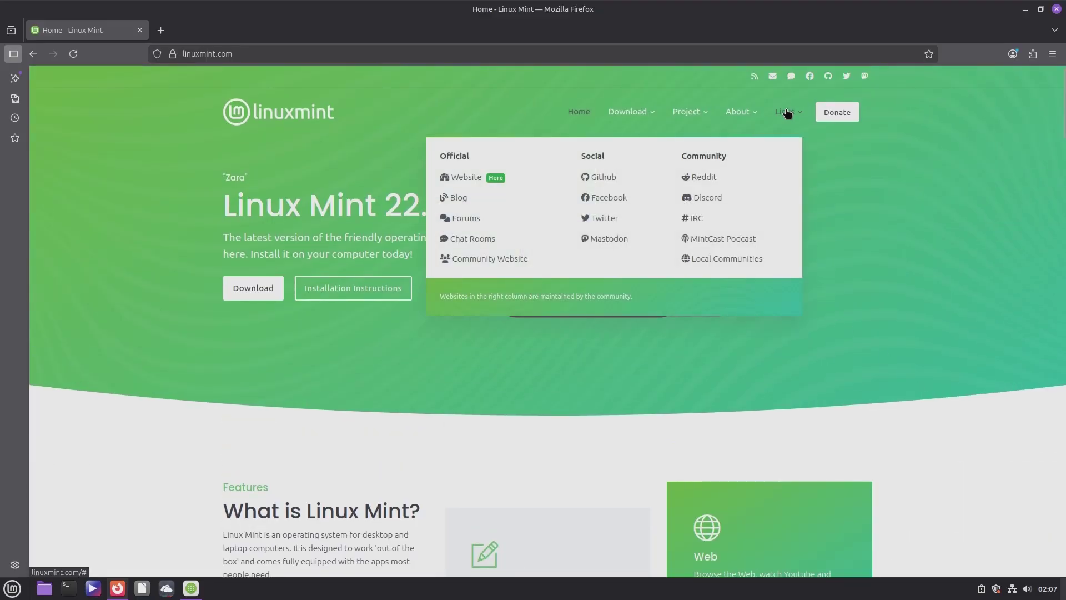
{"action": "mouse_move", "coordinate": [745, 112]}
{"action": "mouse_move", "coordinate": [691, 116]}
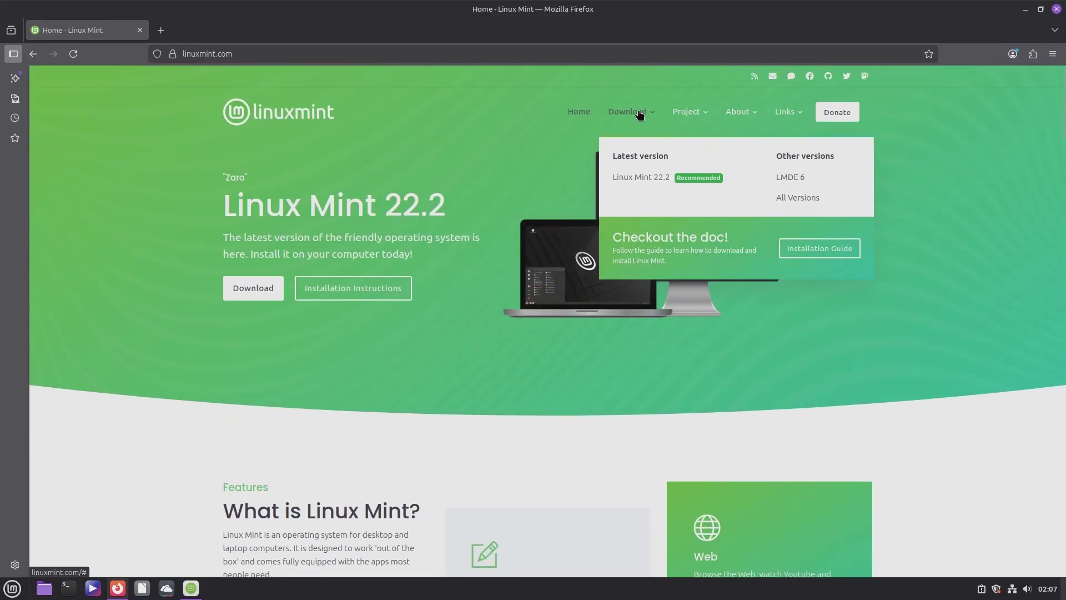
{"action": "scroll", "coordinate": [815, 395], "scroll_direction": "down", "scroll_amount": 15}
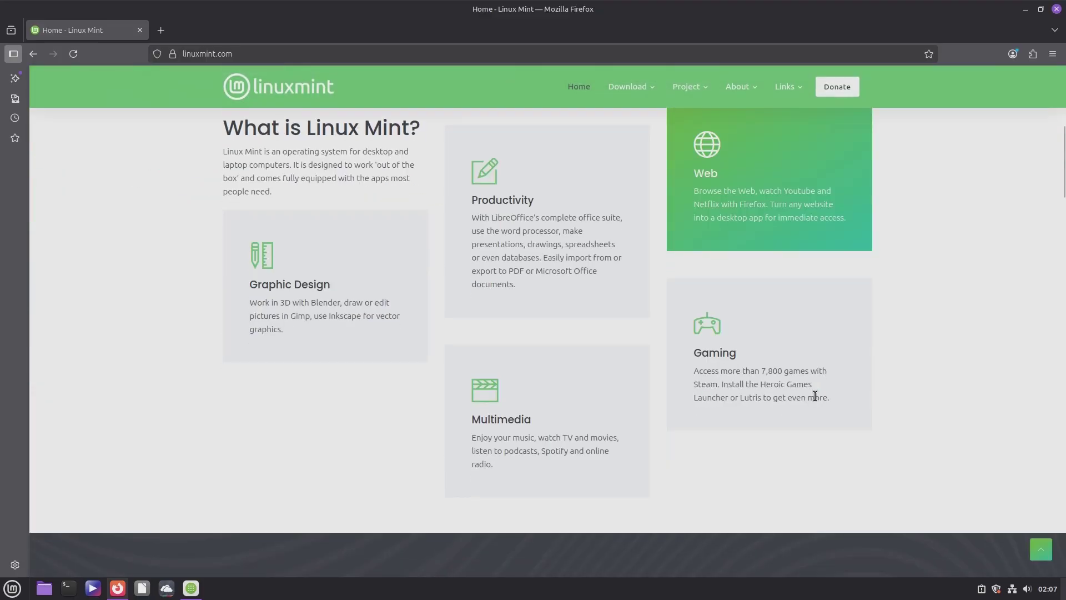
{"action": "scroll", "coordinate": [815, 395], "scroll_direction": "down", "scroll_amount": 1}
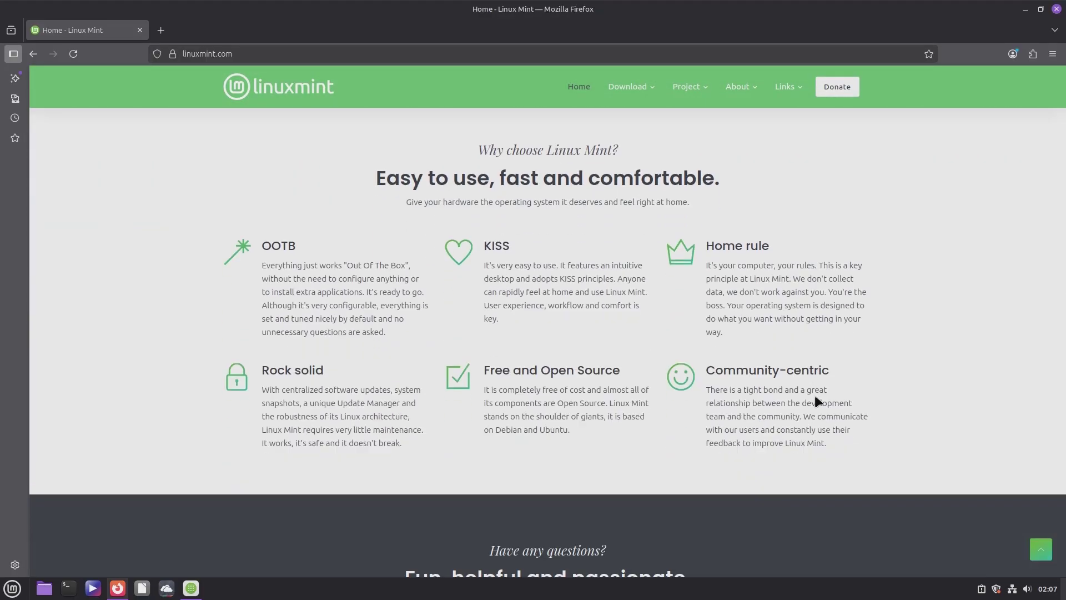
{"action": "scroll", "coordinate": [817, 398], "scroll_direction": "down", "scroll_amount": 3}
{"action": "scroll", "coordinate": [815, 395], "scroll_direction": "up", "scroll_amount": 20}
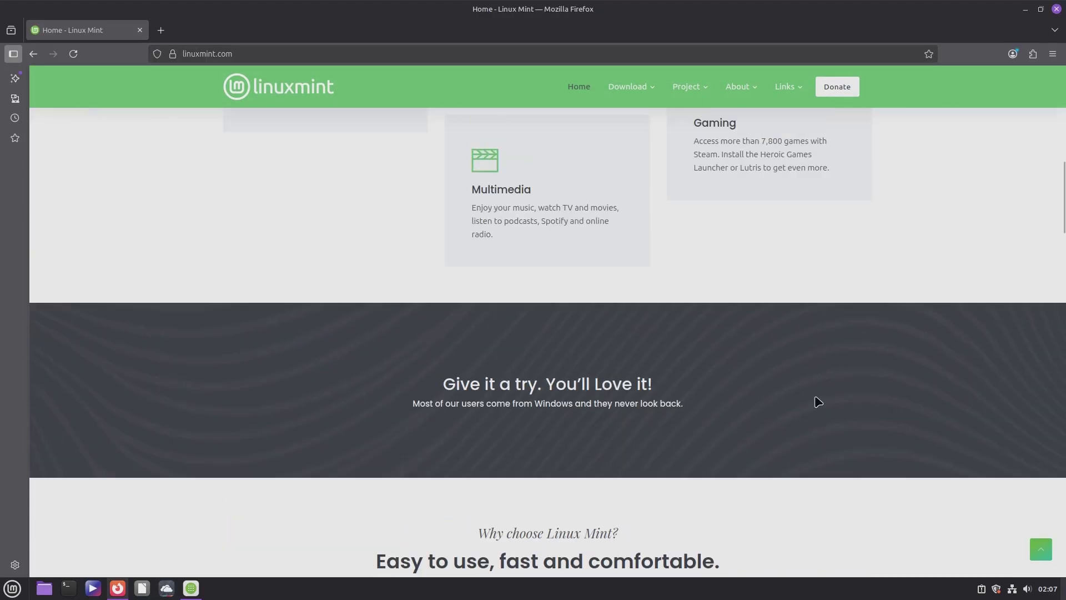